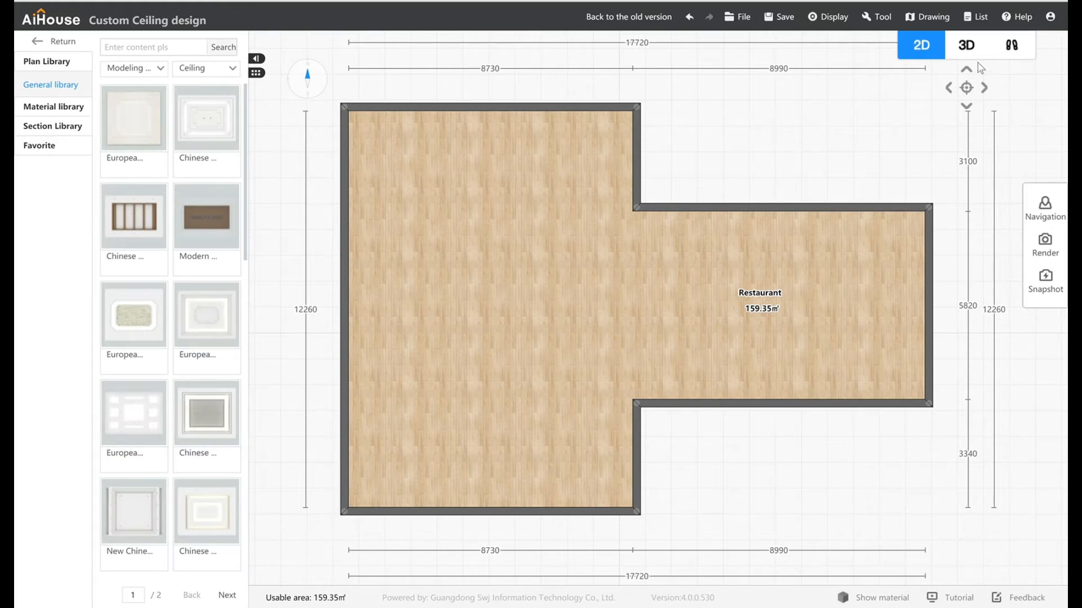
# Switch to the 3D view, open platform design for the restaurant floor, and select the whole floor platform
pyautogui.press('space')
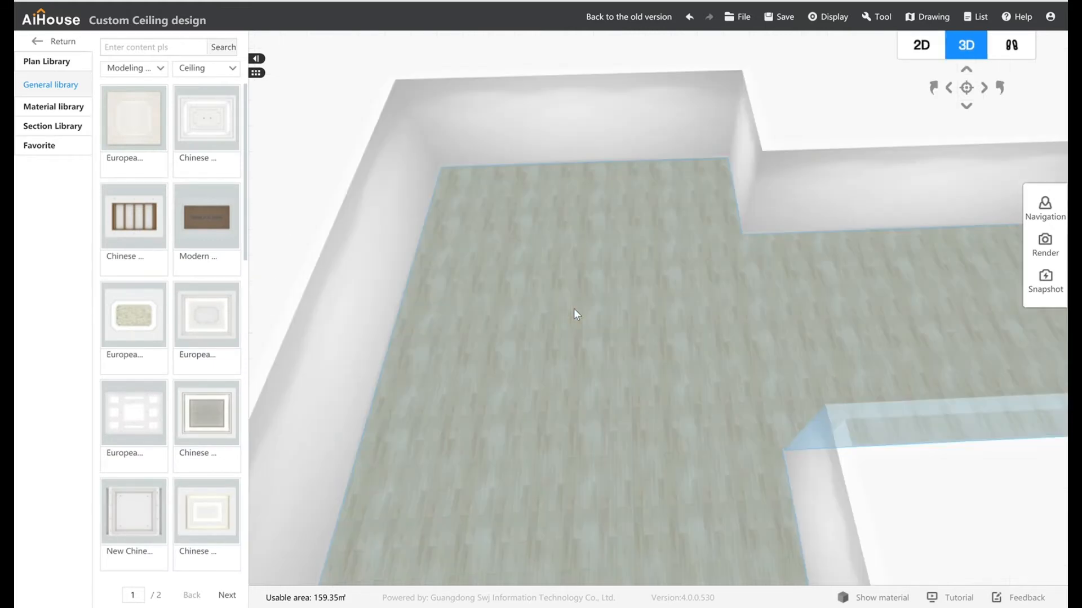
pyautogui.rightClick(575, 309)
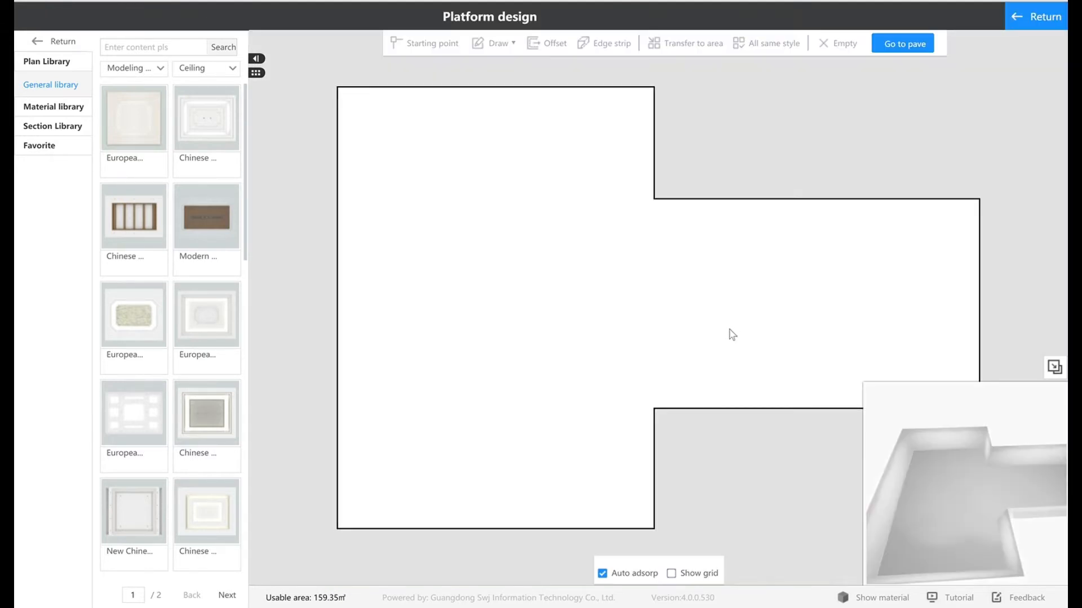
pyautogui.rightClick(506, 132)
pyautogui.click(506, 133)
# Draw a rectangle about 2424 by 5820 inside the platform's wide section, aligned with the edges of the narrower wing
pyautogui.click(498, 43)
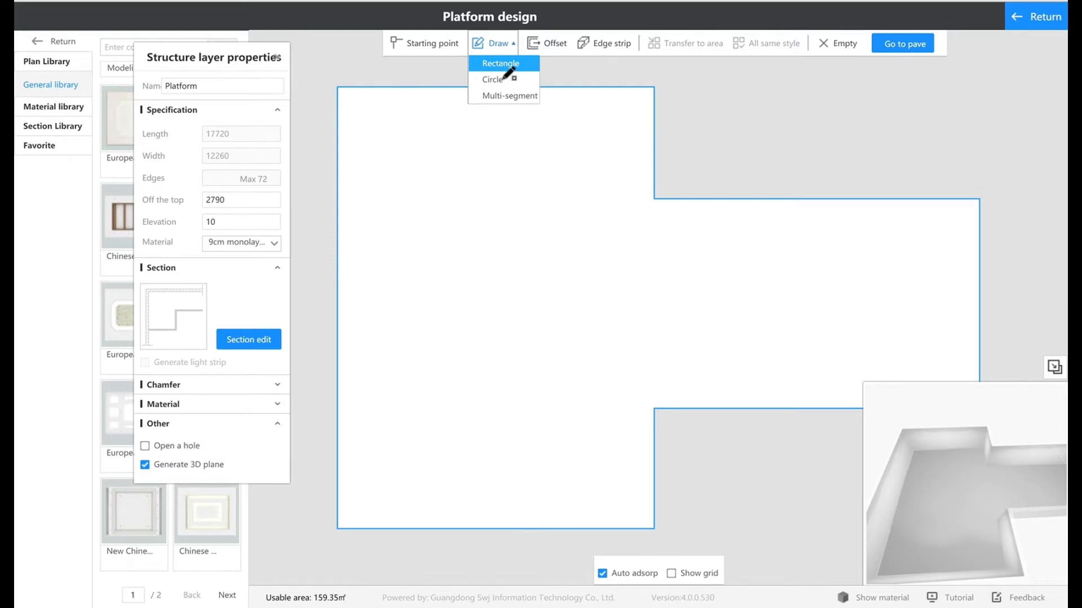
pyautogui.click(501, 68)
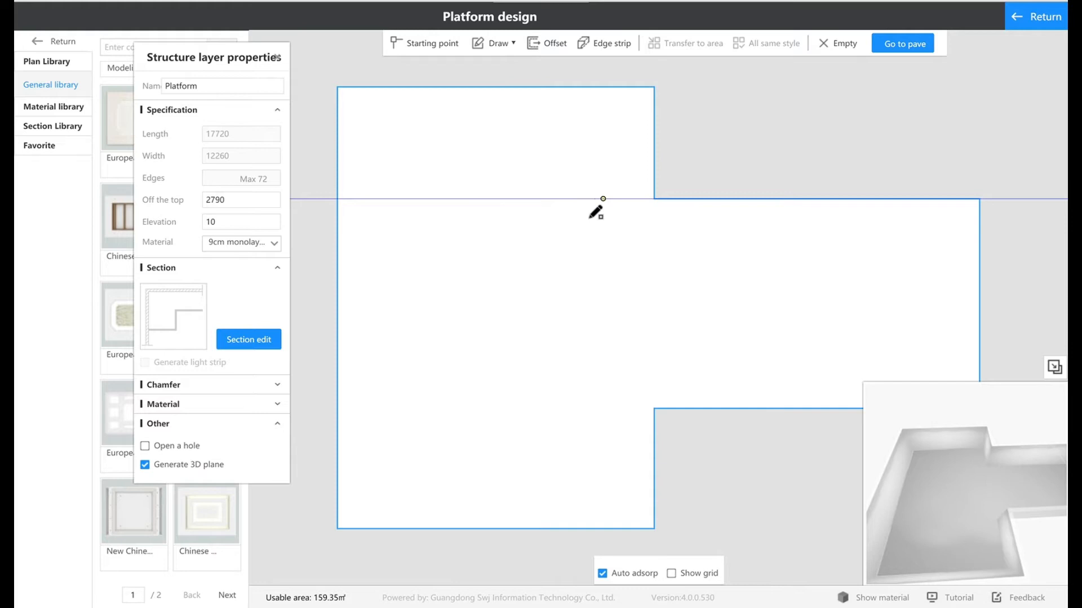
pyautogui.click(535, 199)
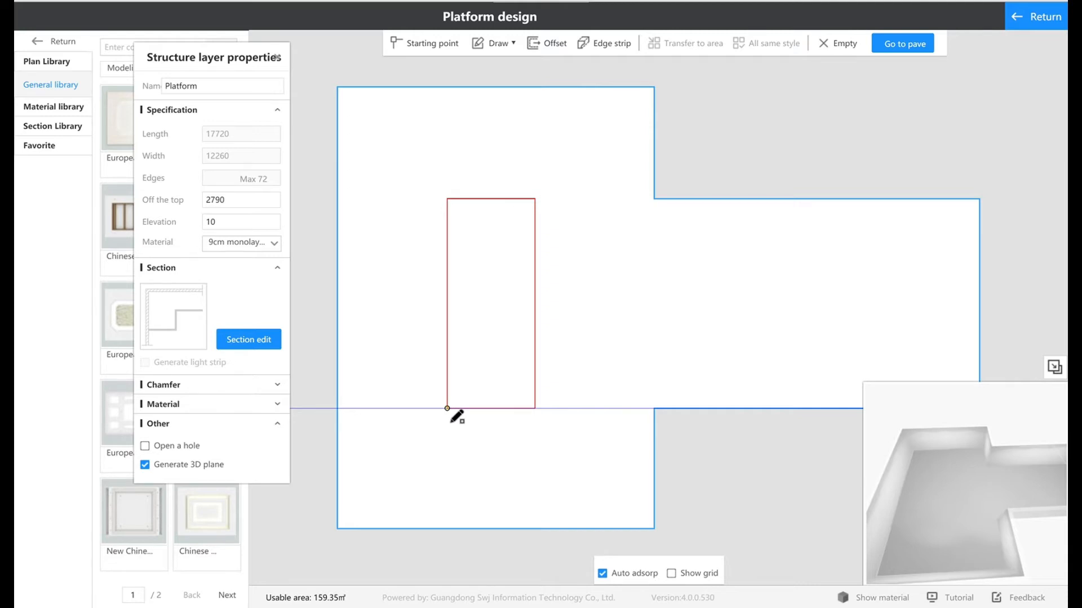
pyautogui.click(448, 409)
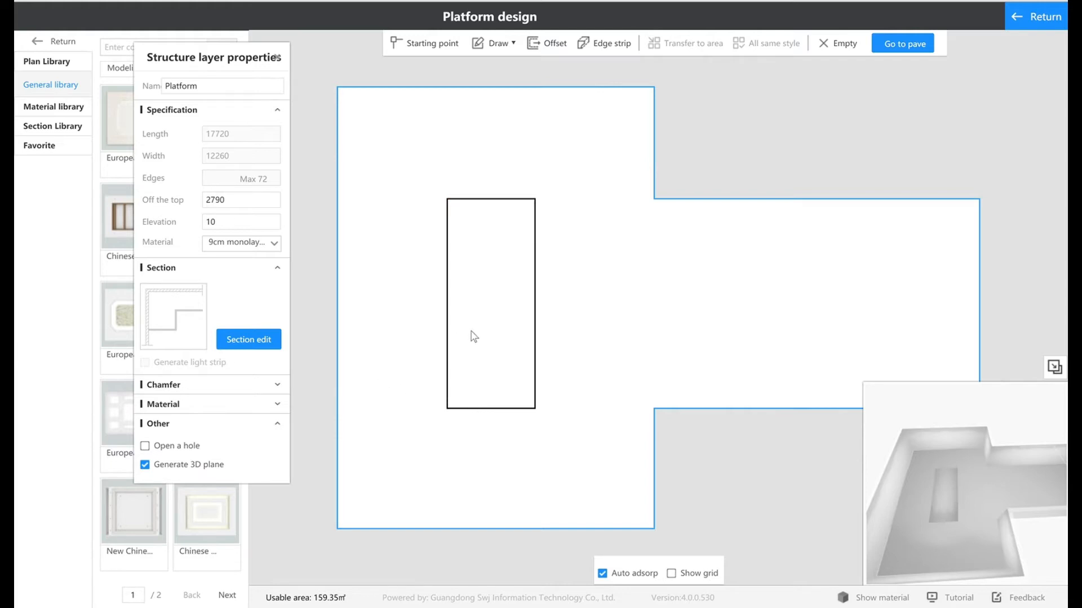
# Try a platform distance of 3500 off the top, inspect it in the 3D preview, and undo the change
pyautogui.doubleClick(218, 202)
pyautogui.write('3500')
pyautogui.press('Return')
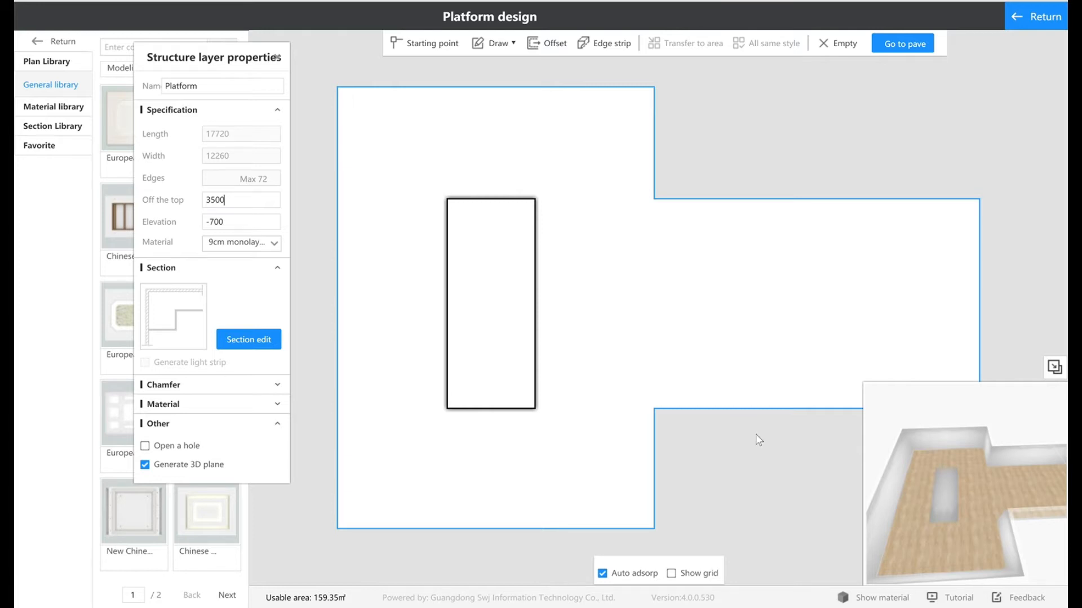
pyautogui.moveTo(1009, 534); pyautogui.dragTo(856, 495)
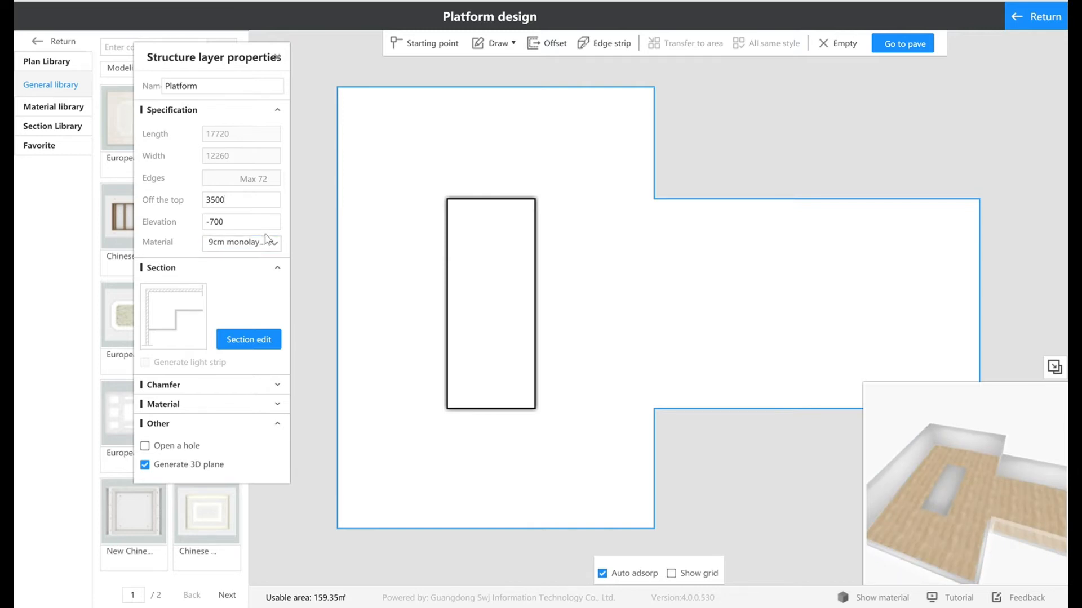
pyautogui.hotkey('ctrl', 'z')
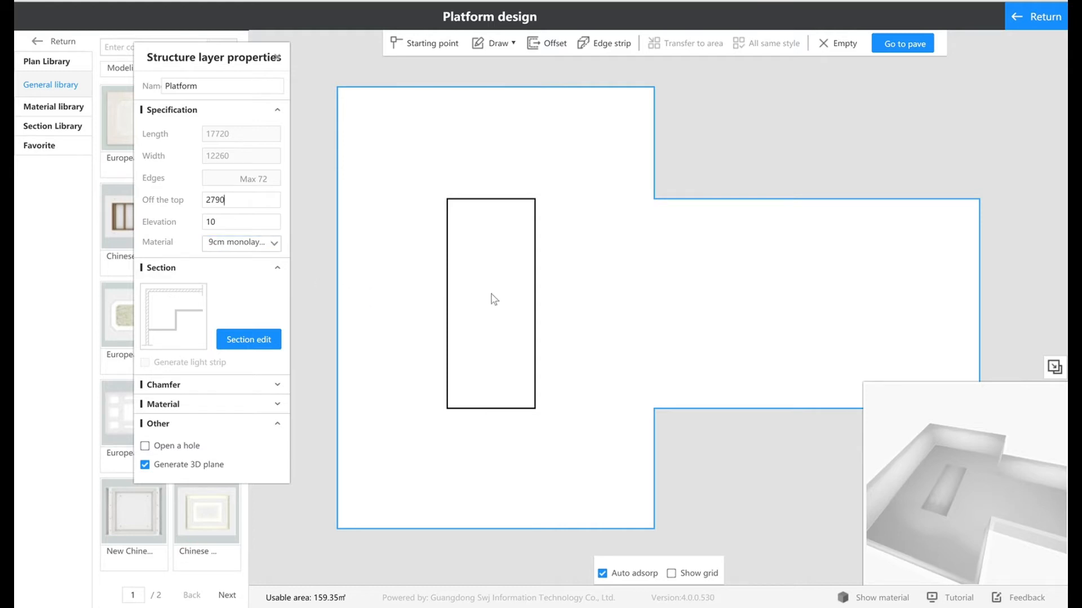
# Set the outer platform's elevation to 100 and inspect the rectangular recess in the 3D preview
pyautogui.click(522, 294)
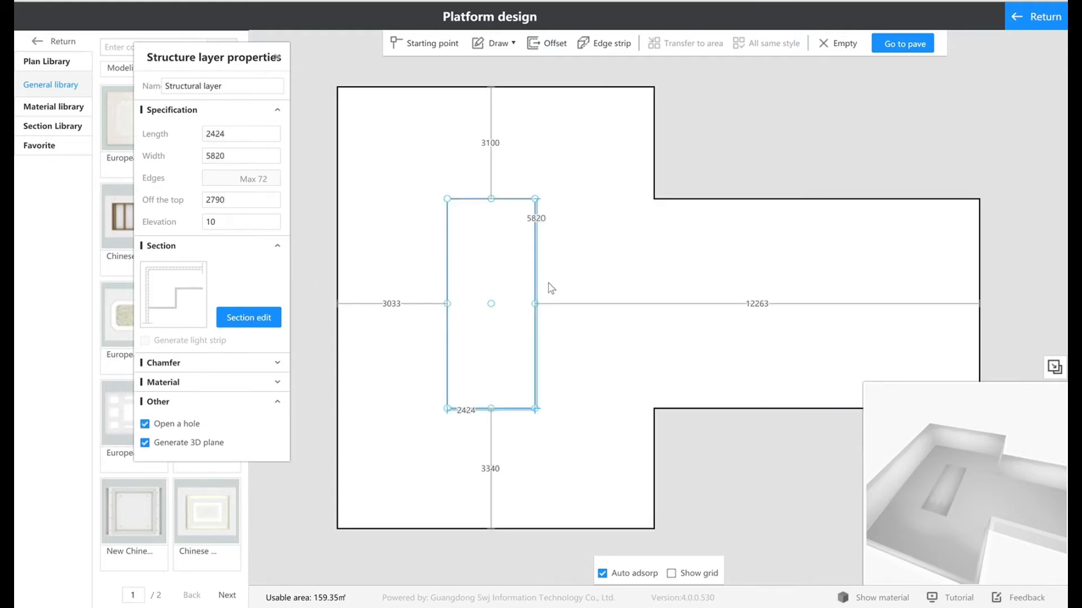
pyautogui.click(600, 271)
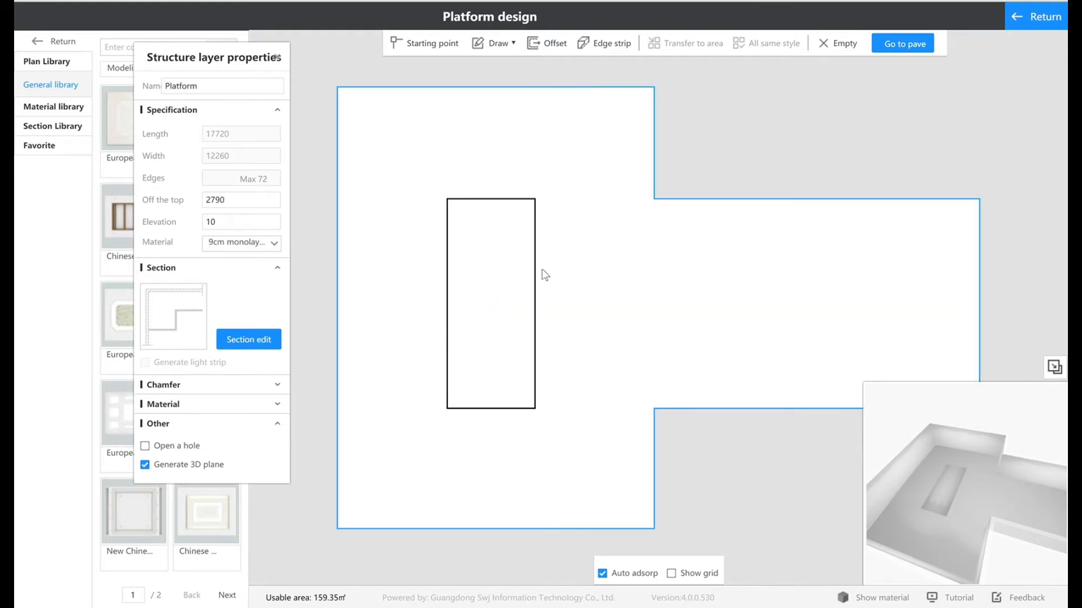
pyautogui.click(238, 206)
pyautogui.moveTo(985, 465); pyautogui.dragTo(990, 397)
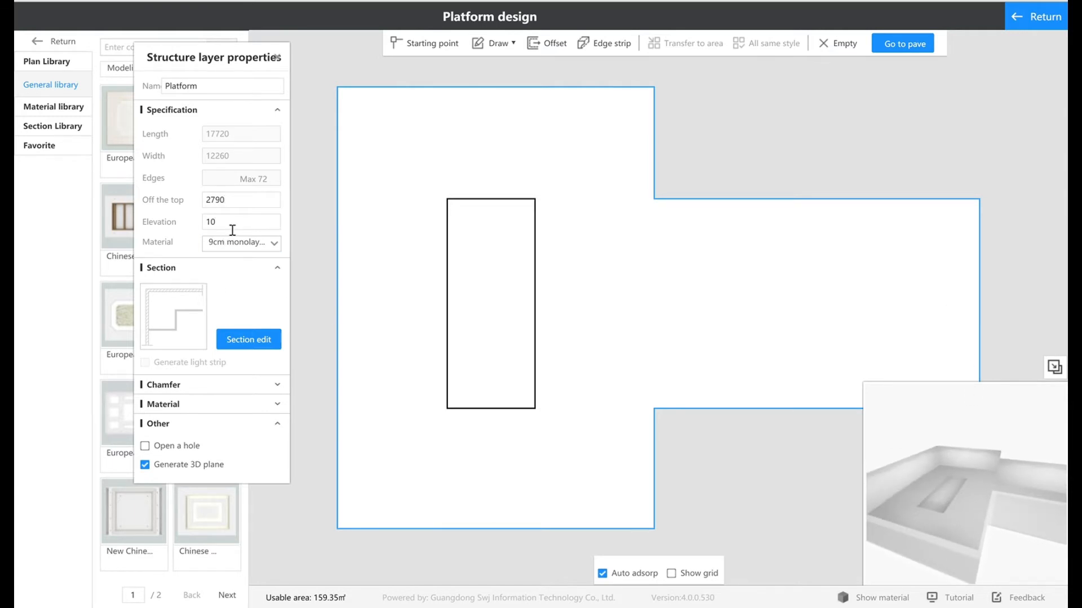
pyautogui.press('Return')
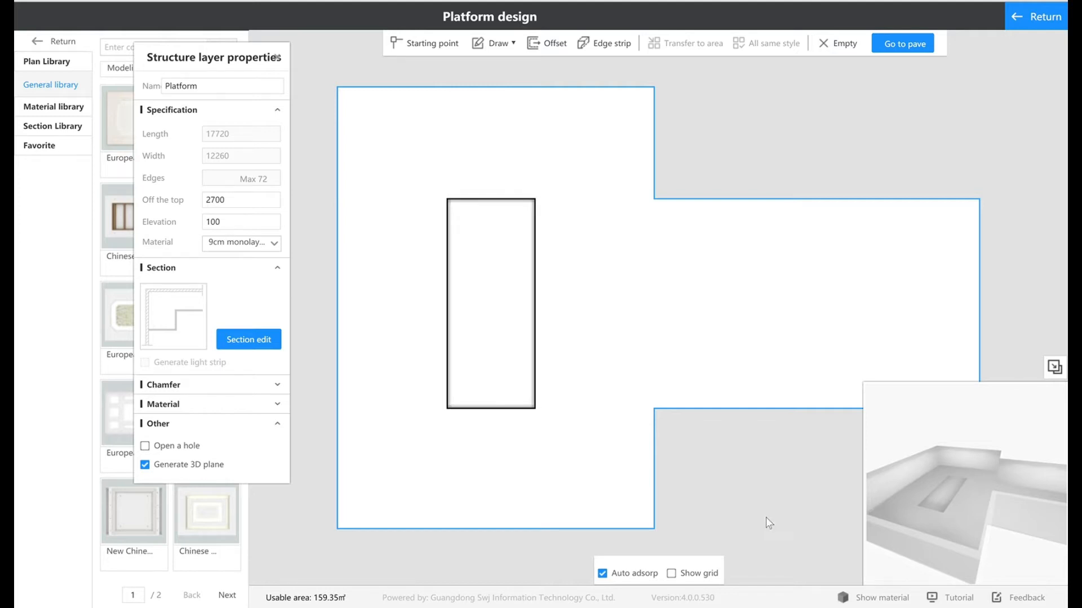
pyautogui.moveTo(995, 488); pyautogui.dragTo(965, 455)
pyautogui.scroll(5, 921, 509)
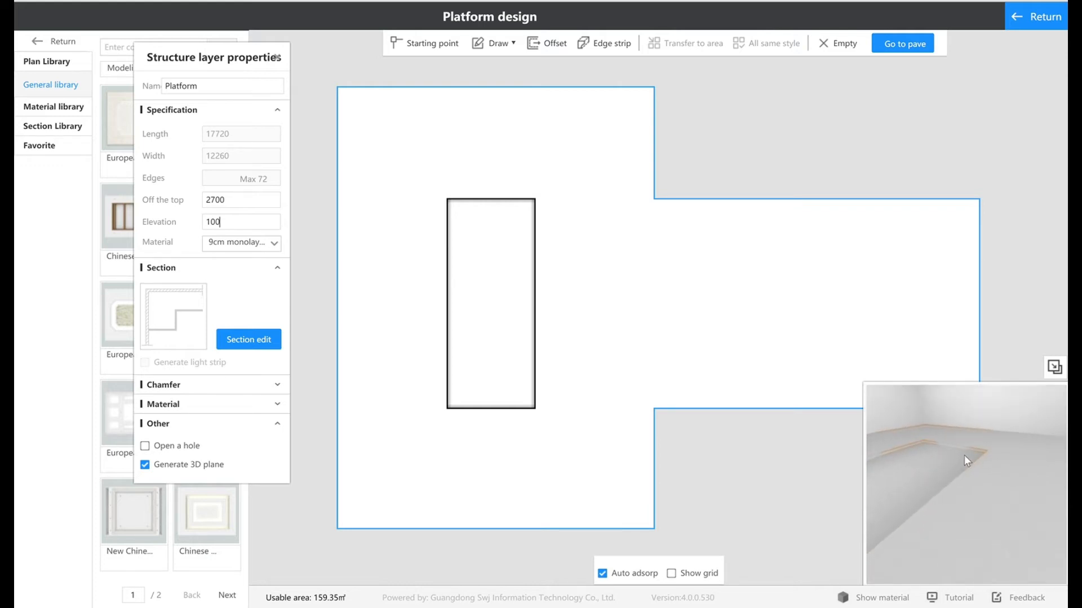
# Set the outer platform's elevation to 500 and examine the recess's depth in the 3D preview
pyautogui.click(232, 229)
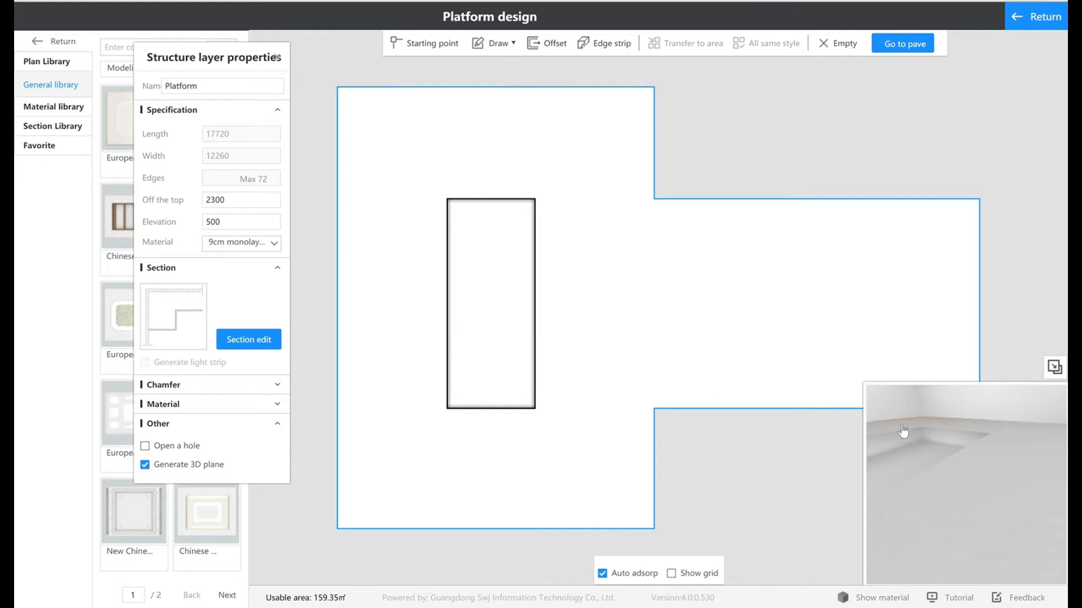
pyautogui.scroll(-5, 1025, 493)
pyautogui.scroll(5, 954, 503)
pyautogui.scroll(2, 952, 502)
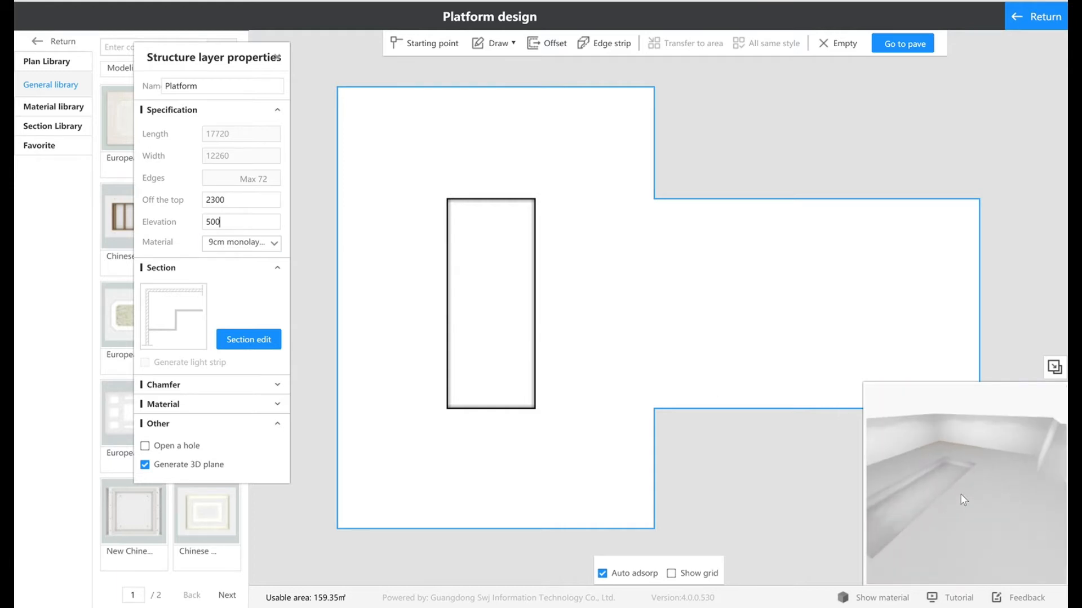
pyautogui.moveTo(974, 486); pyautogui.dragTo(1065, 454)
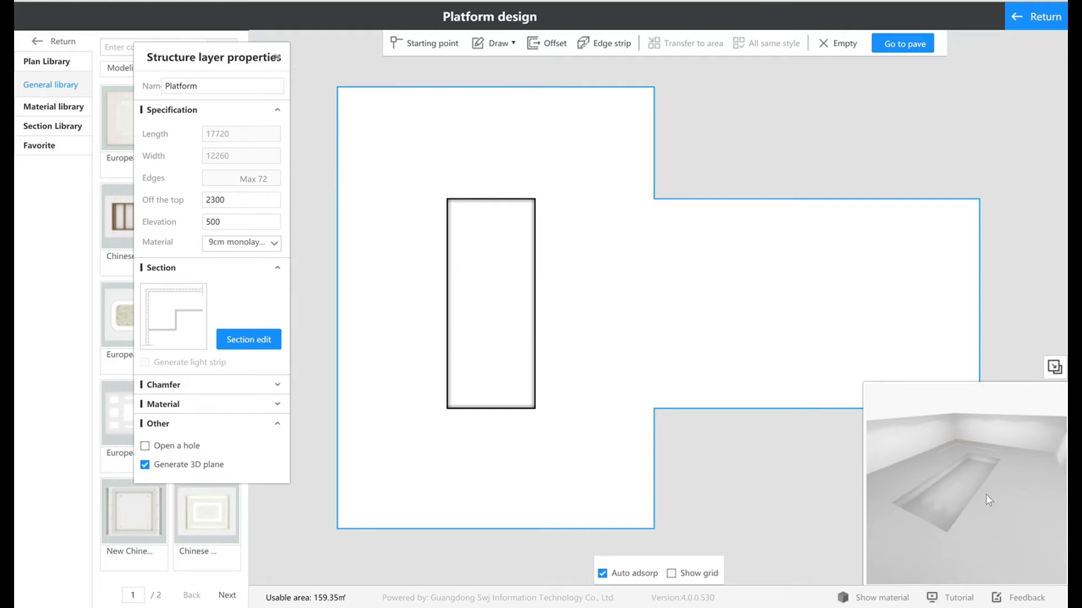
pyautogui.scroll(-5, 961, 522)
pyautogui.moveTo(962, 518)
pyautogui.mouseDown()
pyautogui.moveTo(899, 444)
pyautogui.moveTo(863, 367)
pyautogui.moveTo(877, 350)
pyautogui.moveTo(927, 380)
pyautogui.moveTo(950, 368)
pyautogui.moveTo(940, 515)
pyautogui.mouseUp()
pyautogui.scroll(3, 965, 488)
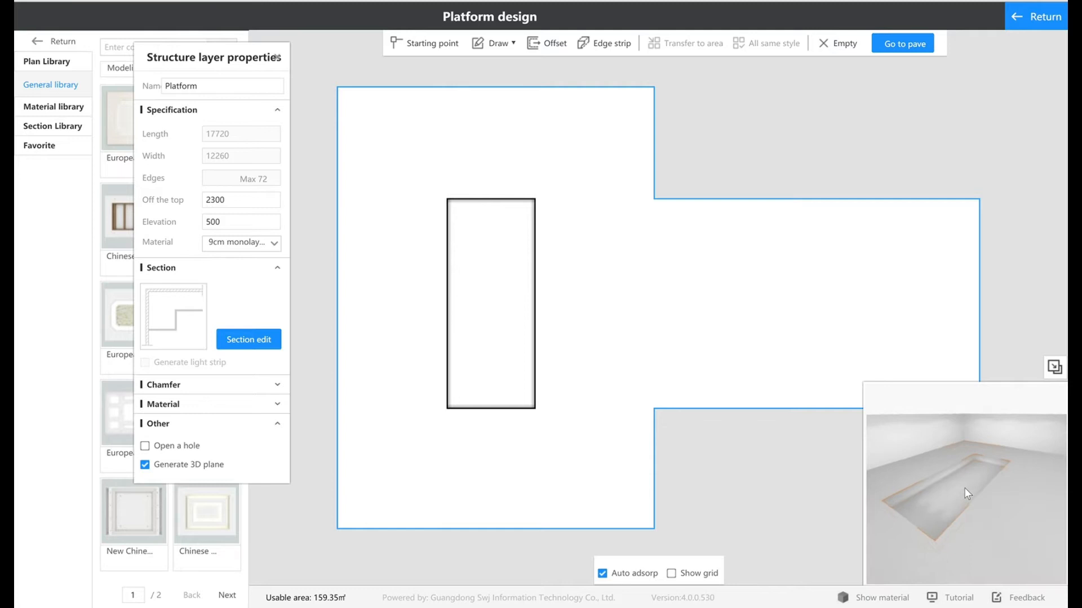
pyautogui.scroll(2, 964, 487)
pyautogui.scroll(2, 964, 488)
pyautogui.scroll(-2, 964, 488)
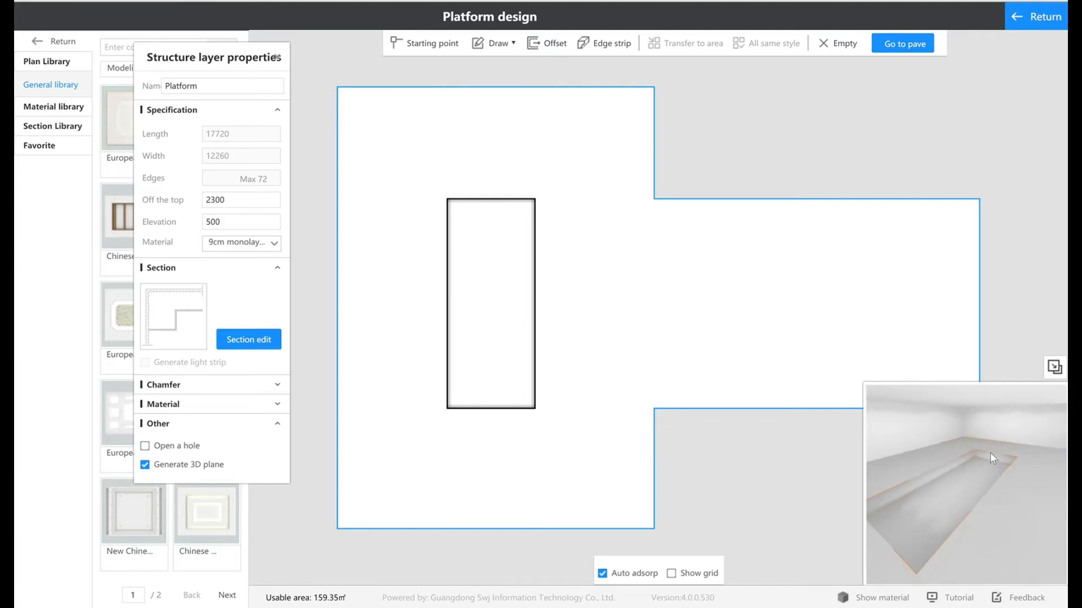
# Set the outer platform's elevation to 400 and return to the full 3D scene to view the sunken area
pyautogui.doubleClick(226, 226)
pyautogui.write('4')
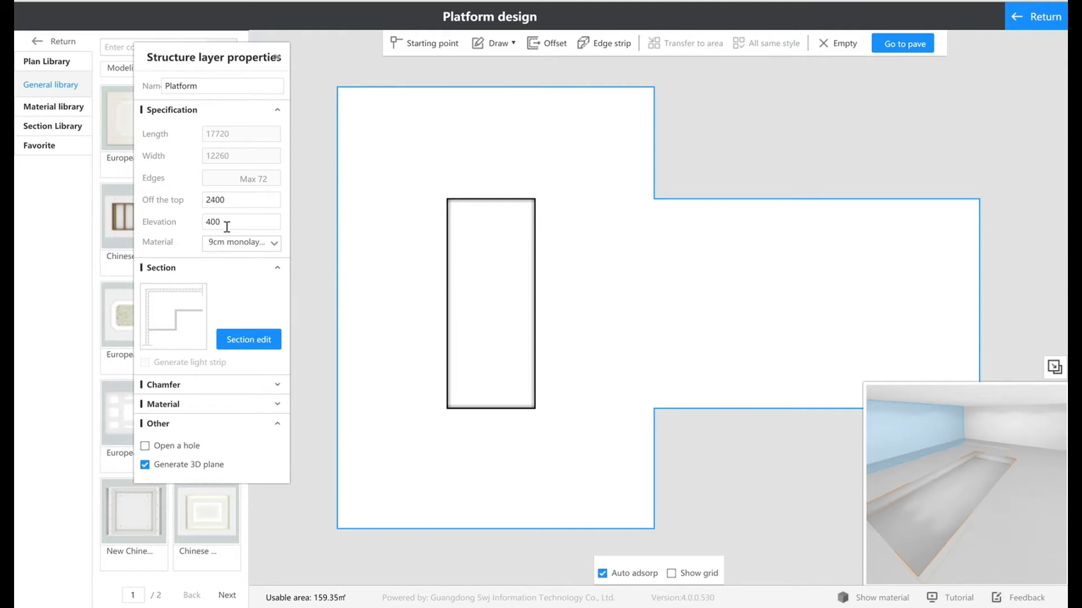
pyautogui.moveTo(1058, 525); pyautogui.dragTo(1062, 458)
pyautogui.moveTo(978, 465); pyautogui.dragTo(1009, 513)
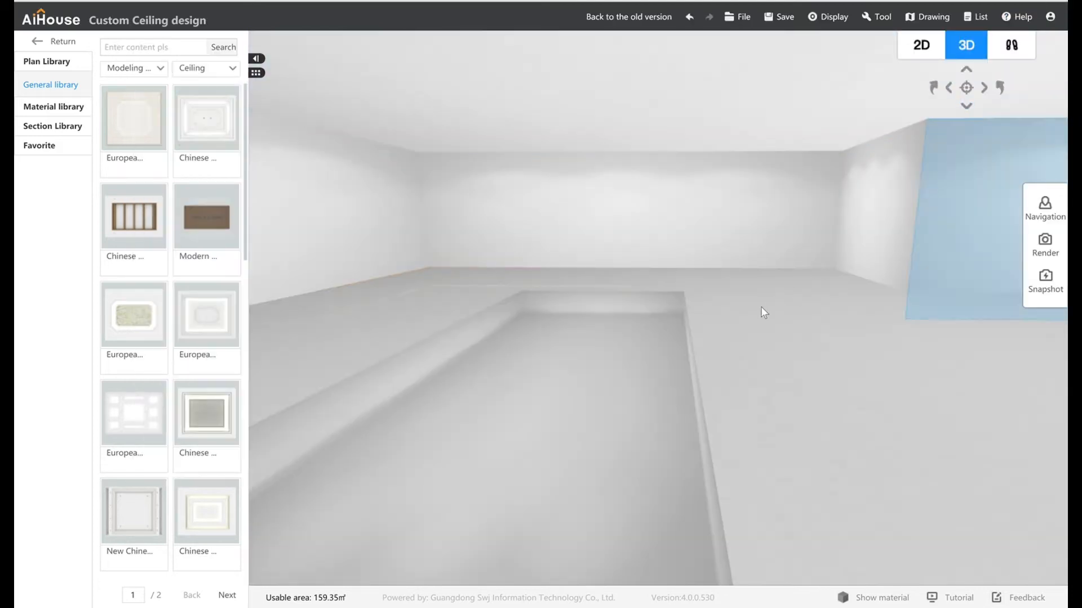
pyautogui.scroll(-2, 623, 414)
pyautogui.moveTo(751, 475); pyautogui.dragTo(795, 397)
pyautogui.scroll(2, 716, 385)
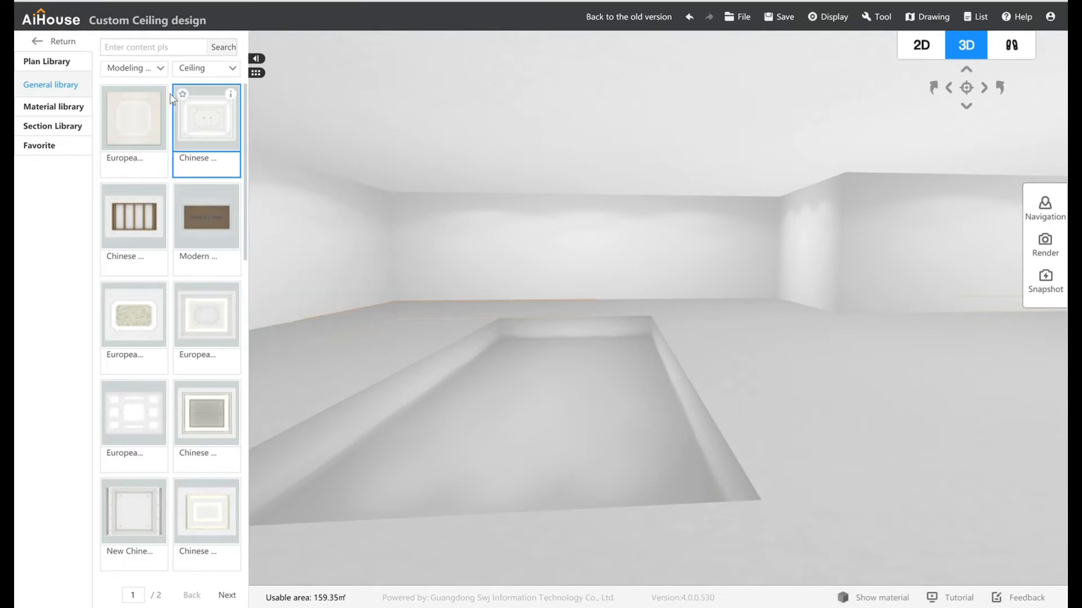
# Leave ceiling design and place a structural column in the 2D plan against the left wall, about 940 from the upper wall, checking it in 3D
pyautogui.click(39, 42)
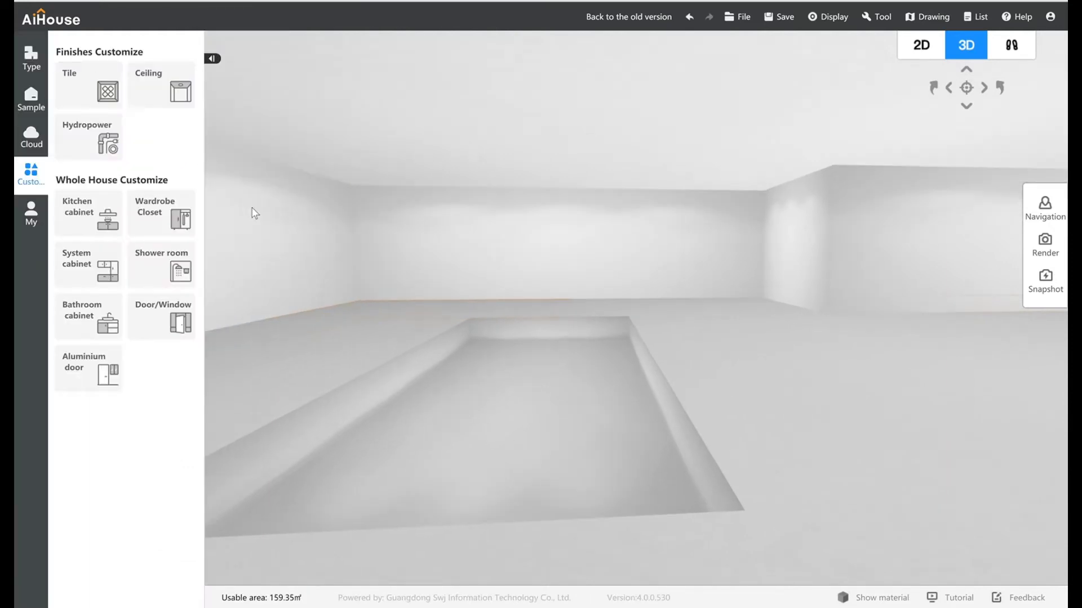
pyautogui.moveTo(722, 377); pyautogui.dragTo(771, 364)
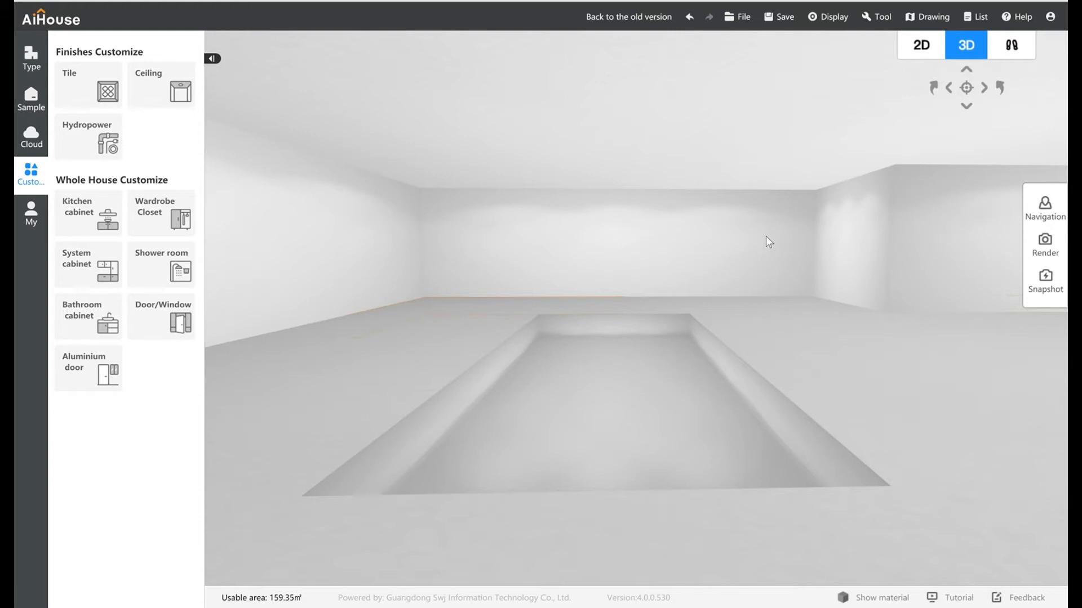
pyautogui.click(920, 46)
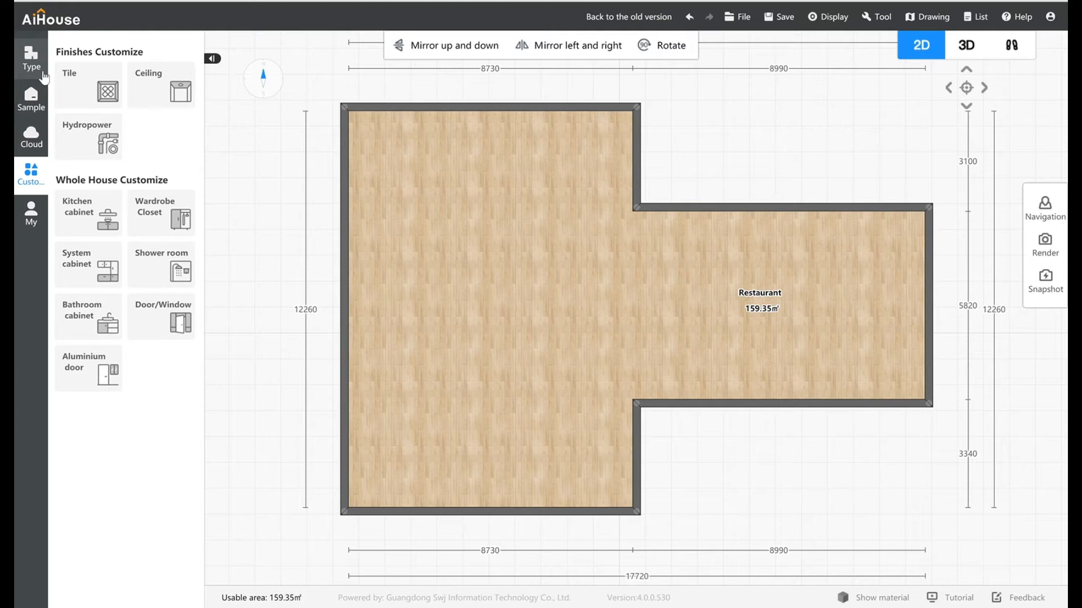
pyautogui.click(31, 57)
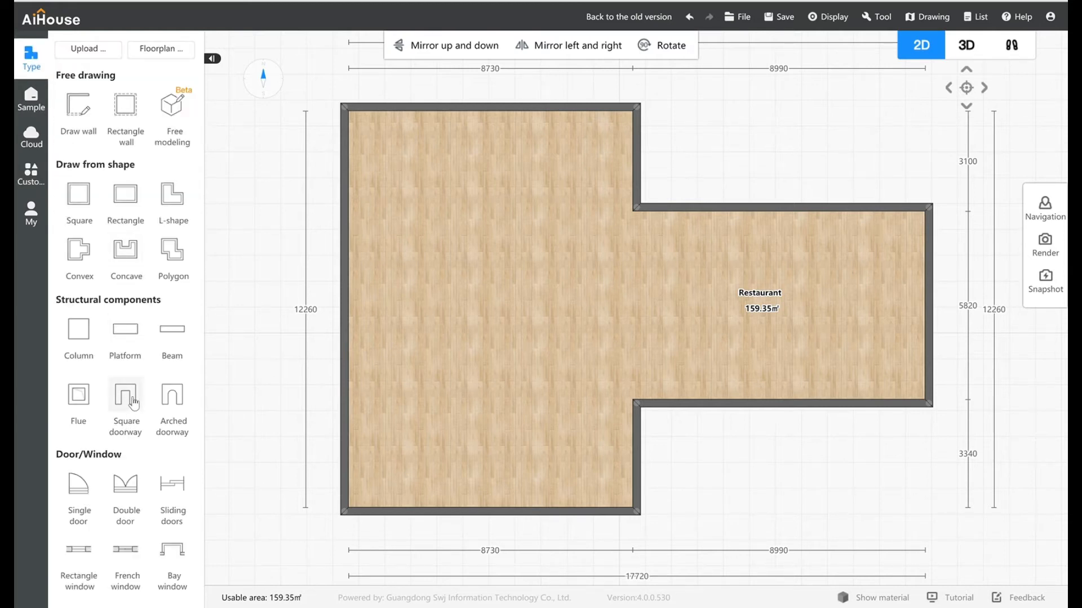
pyautogui.click(79, 333)
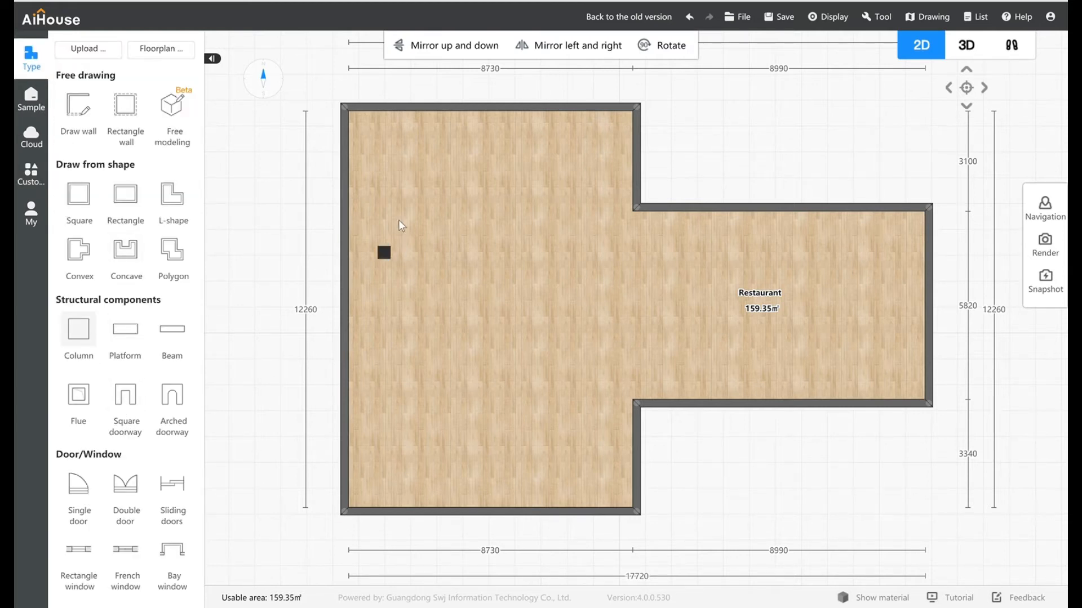
pyautogui.click(352, 132)
pyautogui.click(355, 149)
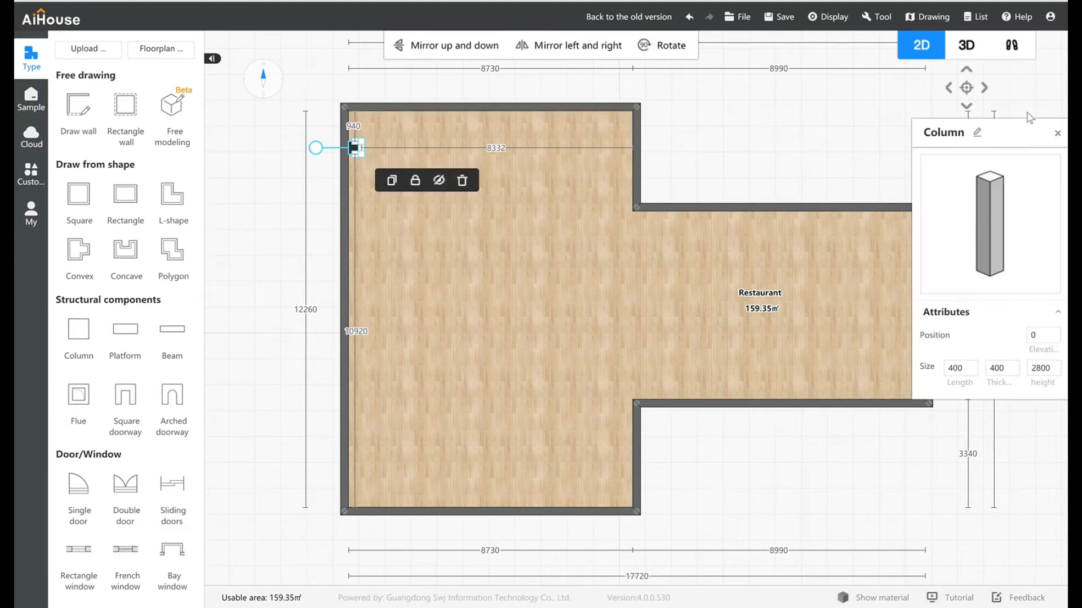
pyautogui.click(965, 46)
pyautogui.moveTo(640, 262); pyautogui.dragTo(610, 288)
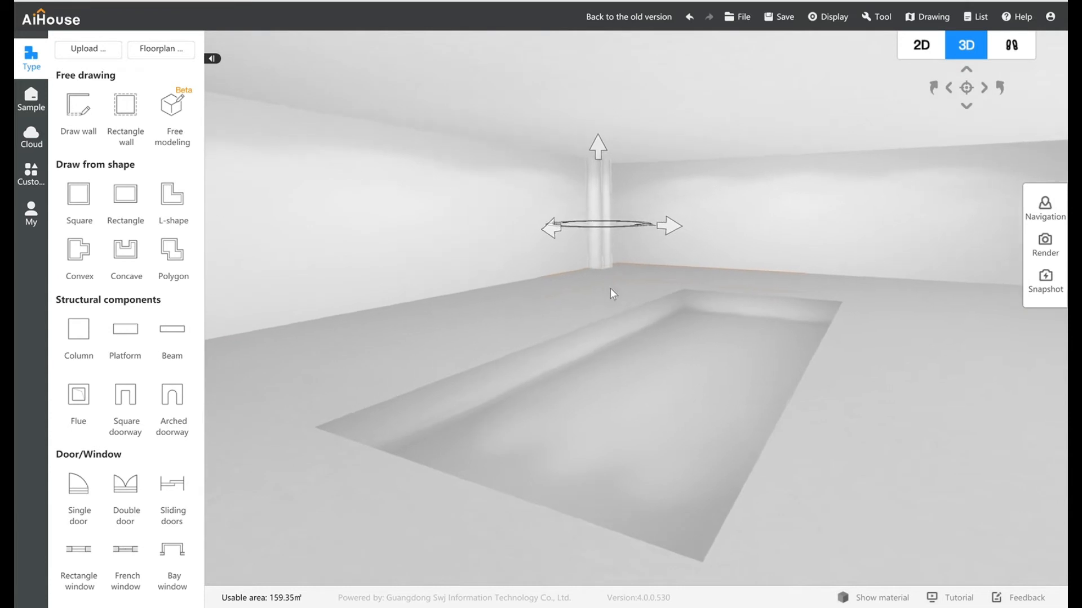
# Set the column's length and thickness to 300 in the 2D plan and view it in 3D
pyautogui.click(932, 59)
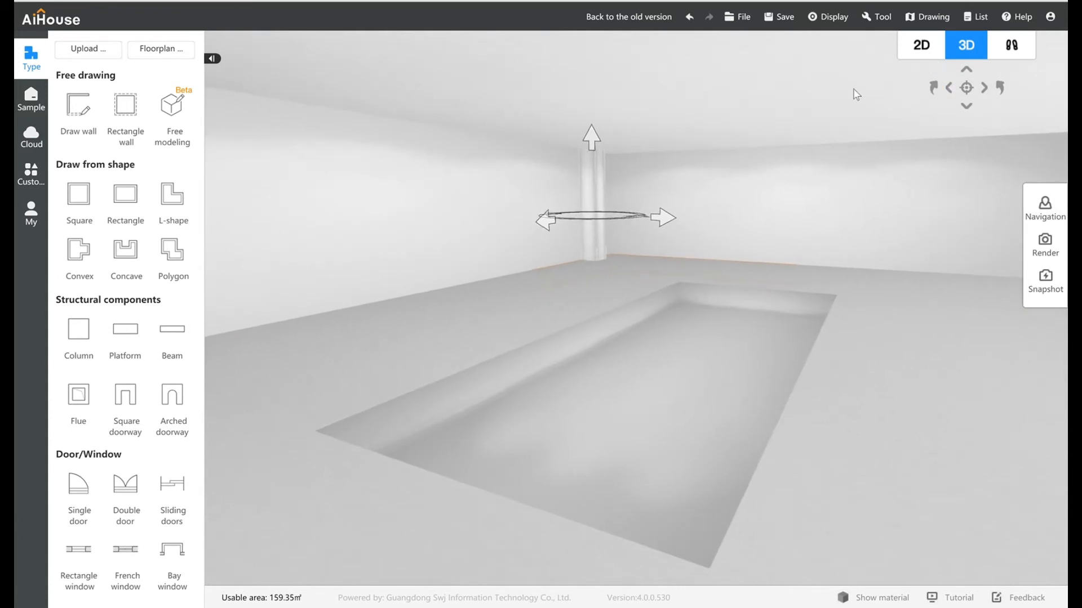
pyautogui.click(354, 149)
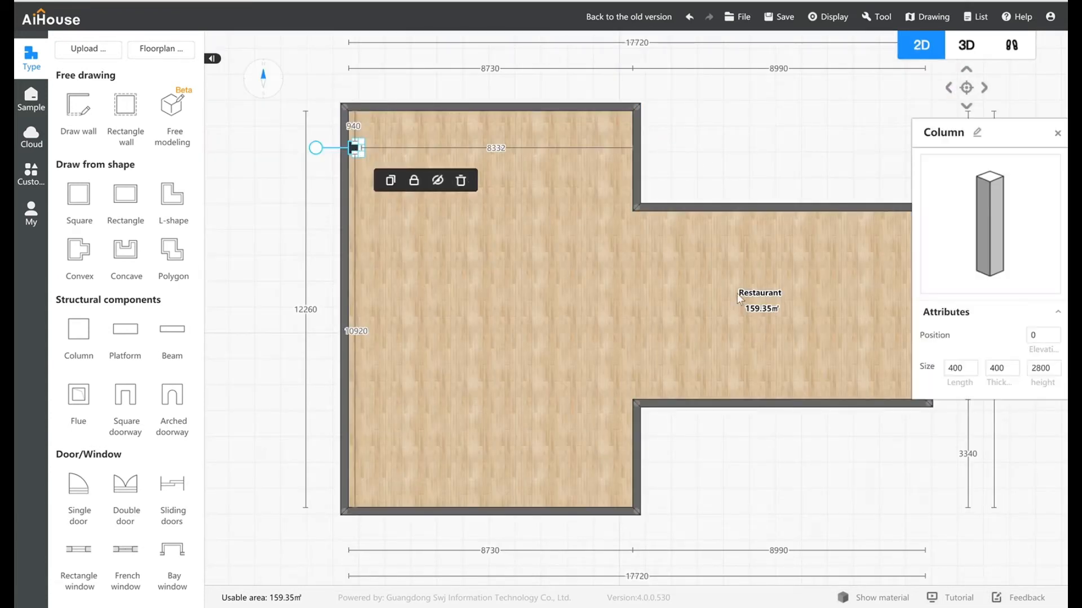
pyautogui.click(952, 369)
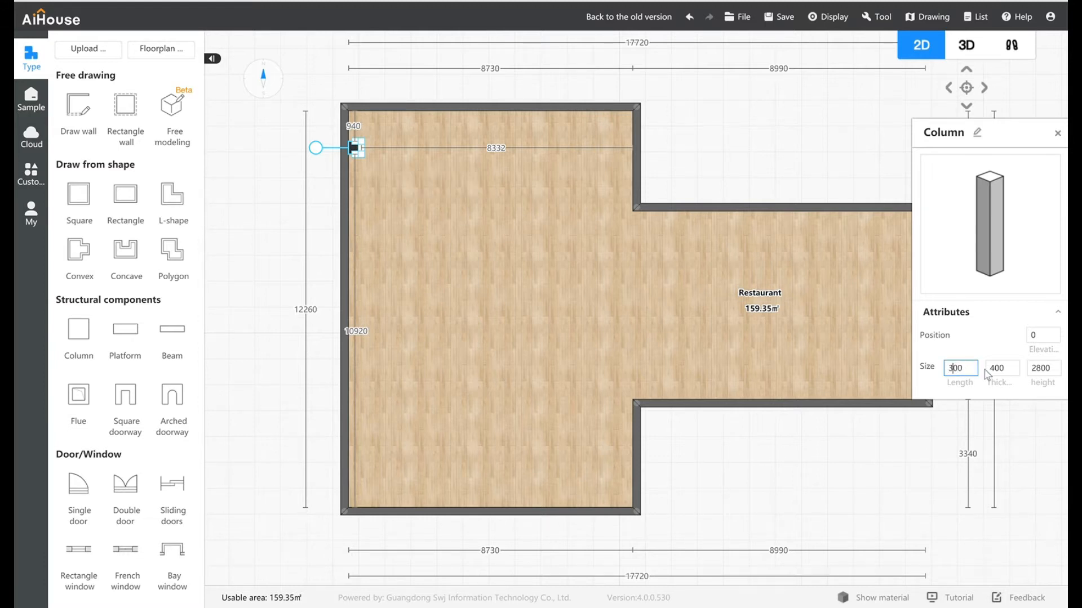
pyautogui.click(1000, 373)
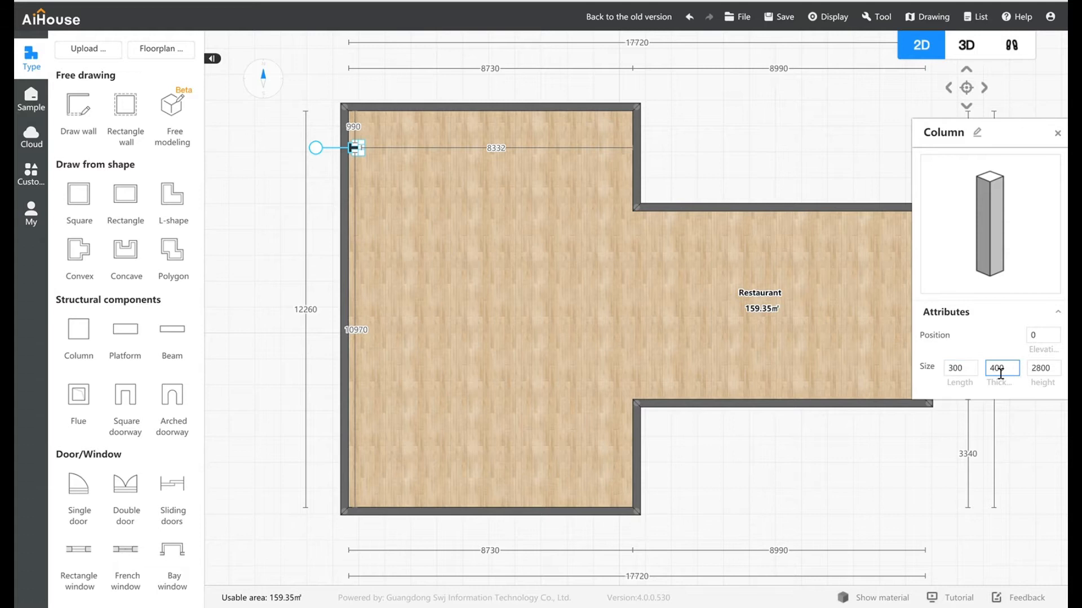
pyautogui.press('Return')
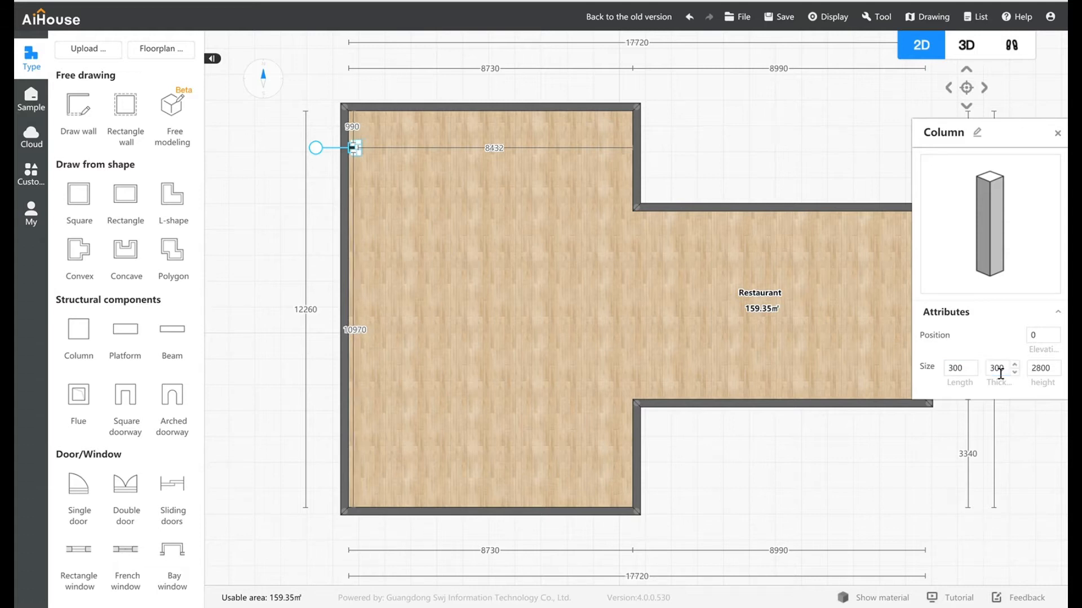
pyautogui.click(966, 46)
pyautogui.moveTo(596, 257); pyautogui.dragTo(475, 283)
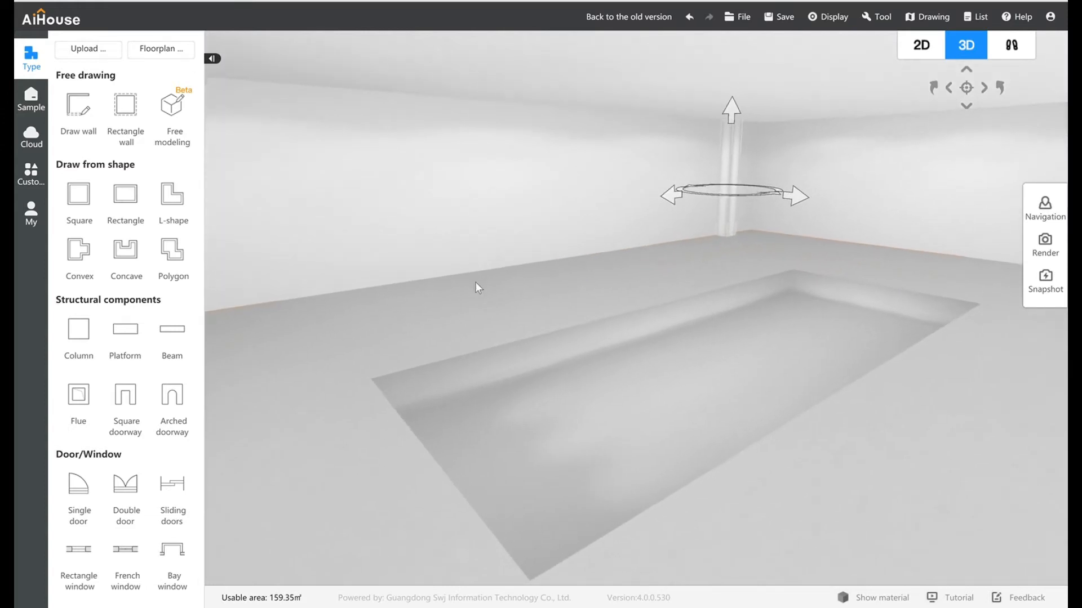
# Duplicate the 300 by 300 column three times in the 2D plan, keeping the copies beside it against the left wall
pyautogui.click(921, 54)
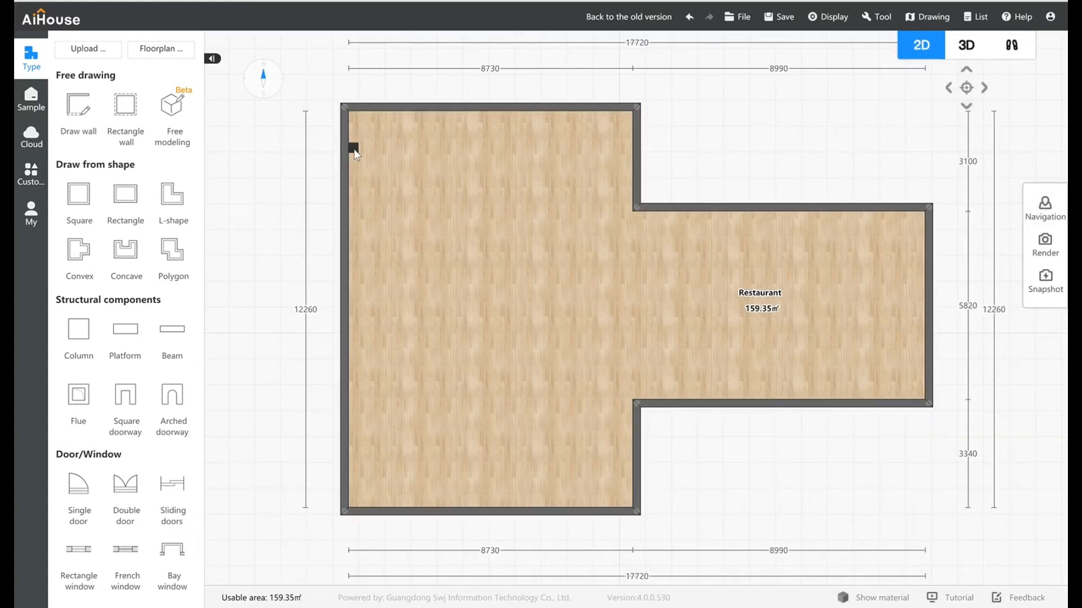
pyautogui.click(353, 148)
pyautogui.click(388, 181)
pyautogui.moveTo(352, 152); pyautogui.dragTo(354, 139)
pyautogui.click(354, 138)
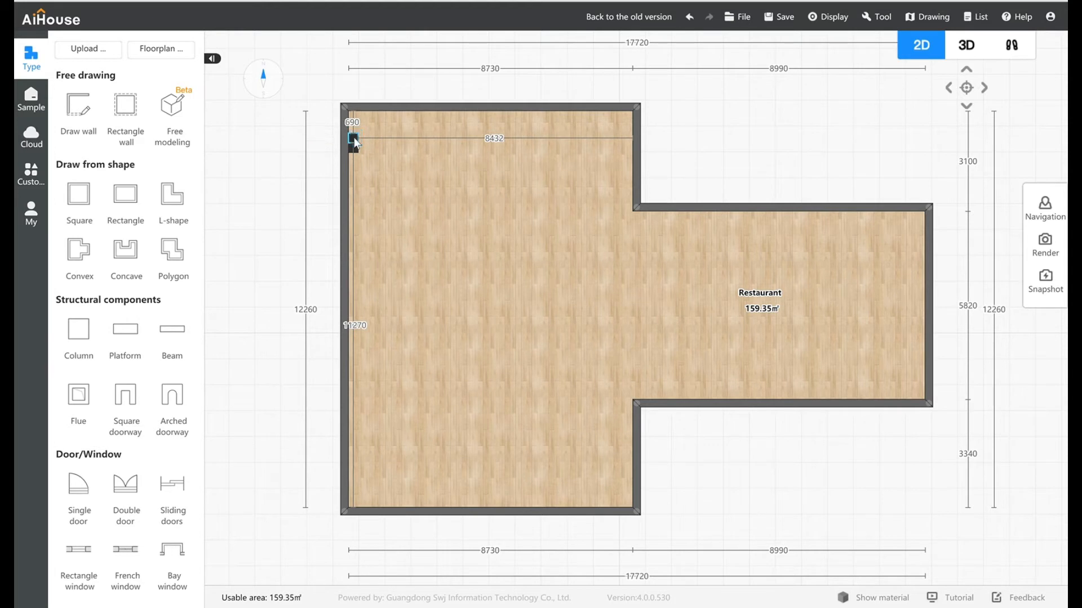
pyautogui.click(355, 140)
pyautogui.click(391, 171)
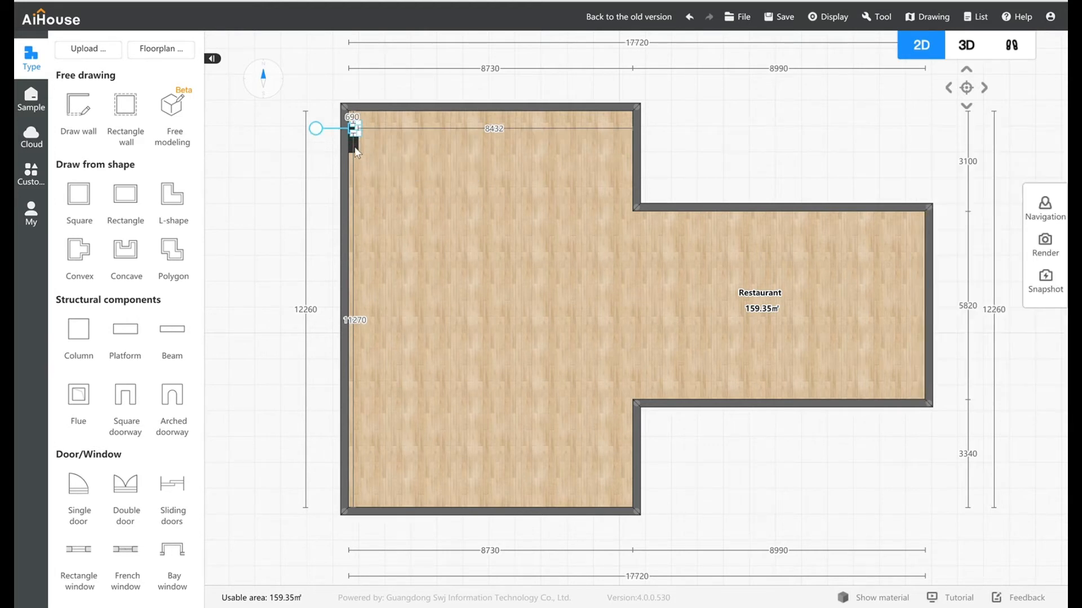
pyautogui.click(353, 148)
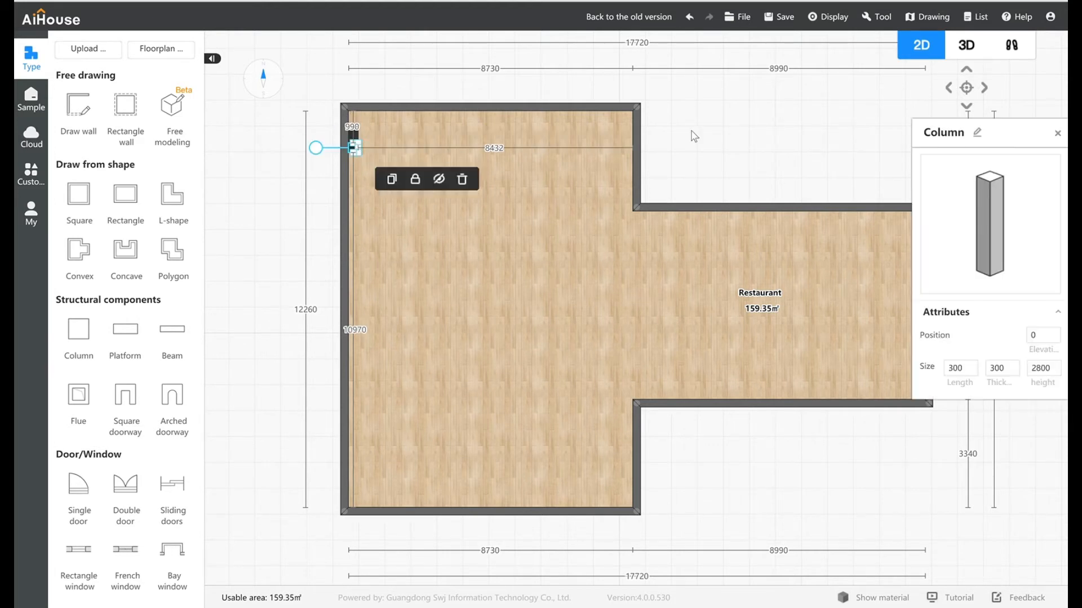
pyautogui.click(394, 181)
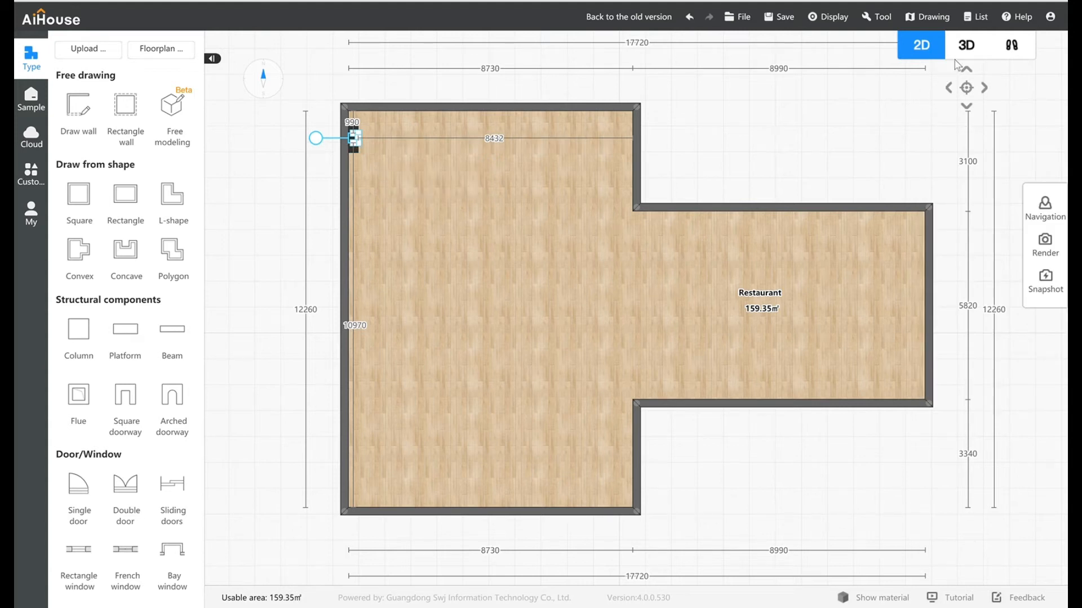
# Move one column copy in 3D along the wall, away from the group, to a position toward the wall's opposite end
pyautogui.click(965, 45)
pyautogui.moveTo(683, 200); pyautogui.dragTo(349, 289)
pyautogui.moveTo(240, 305); pyautogui.dragTo(196, 321)
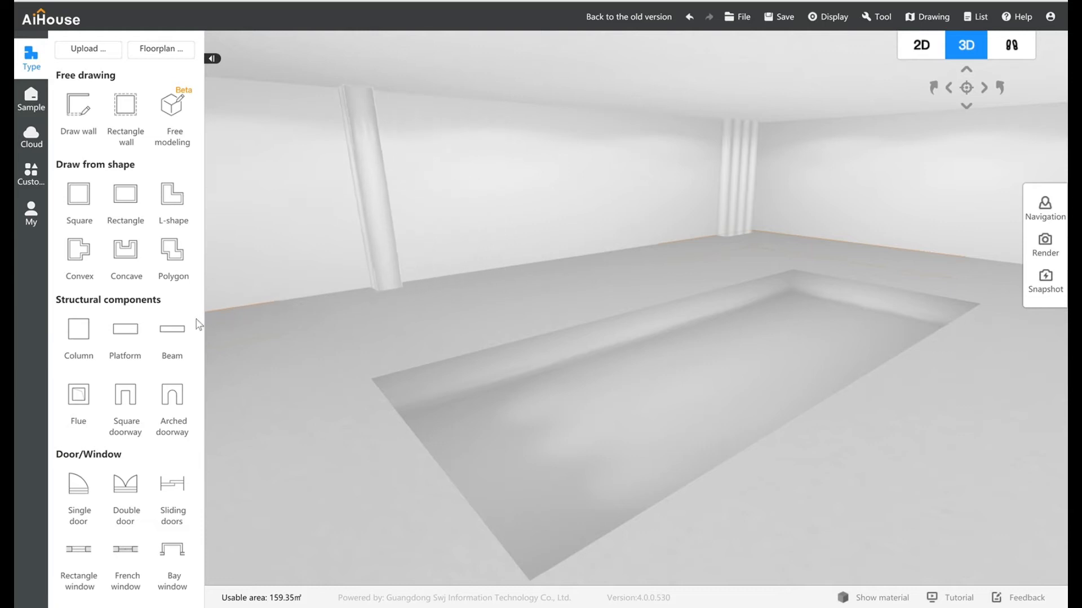
pyautogui.moveTo(540, 296); pyautogui.dragTo(456, 300, button='right')
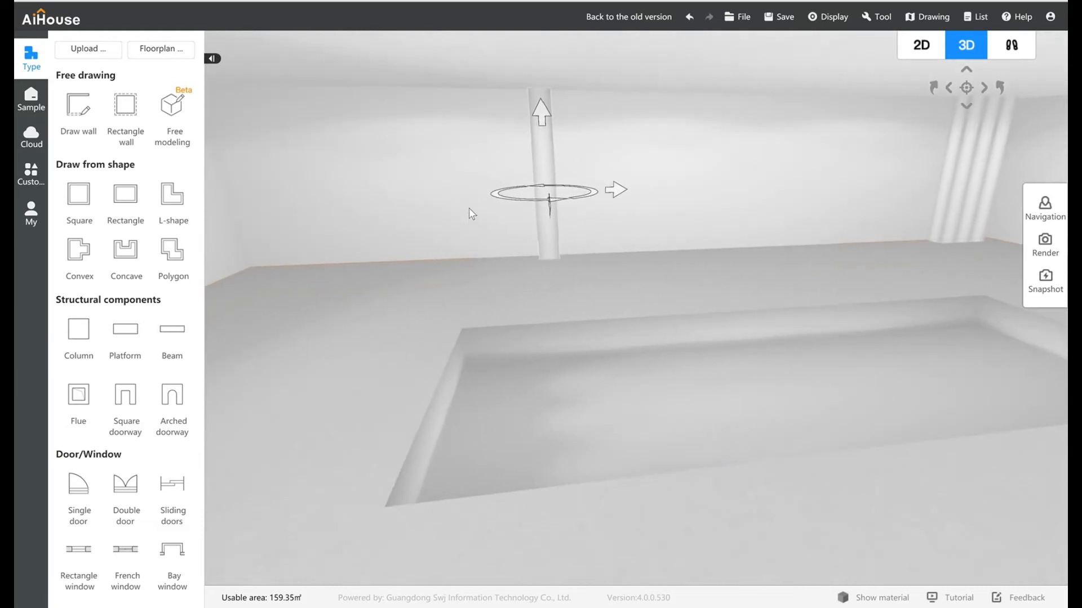
pyautogui.moveTo(615, 190); pyautogui.dragTo(552, 205)
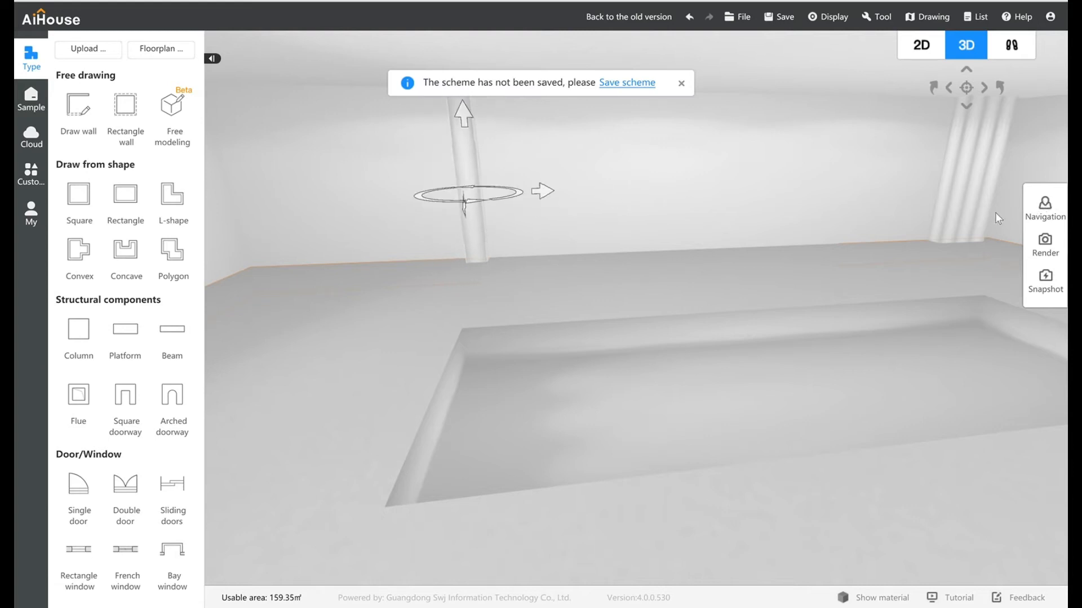
# Move a second column from the group along the wall to stand near the middle of the wall
pyautogui.click(939, 216)
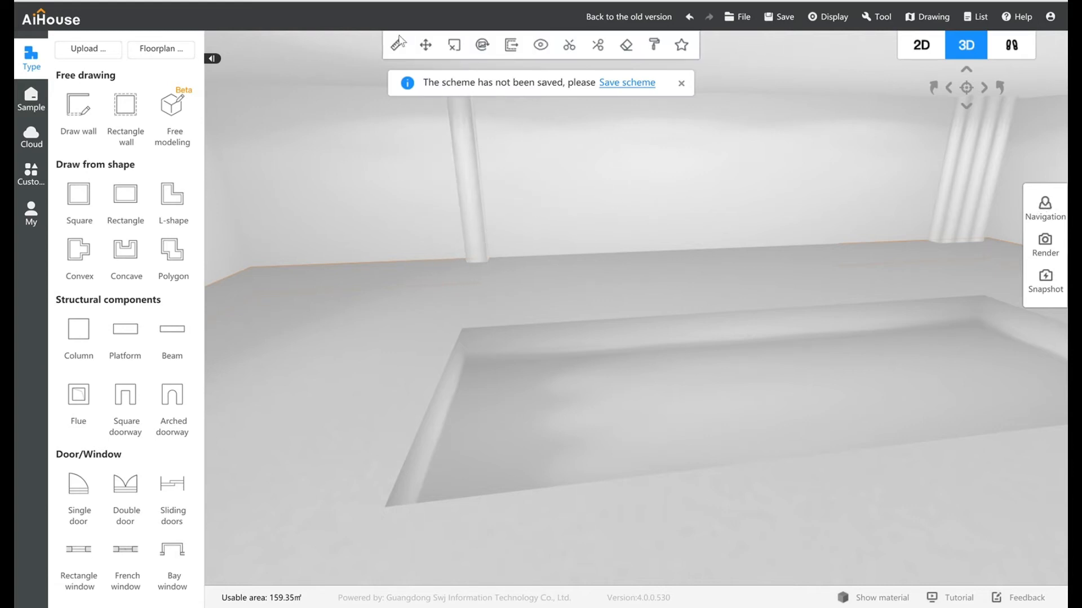
pyautogui.click(427, 47)
pyautogui.moveTo(864, 194); pyautogui.dragTo(611, 227)
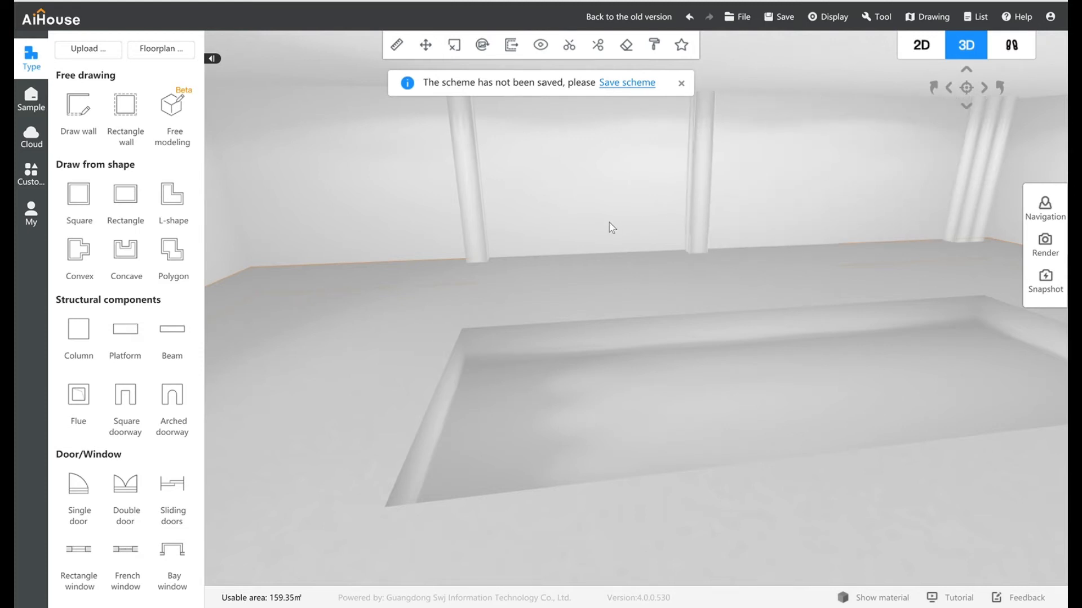
pyautogui.moveTo(616, 226); pyautogui.dragTo(622, 225)
pyautogui.click(957, 215)
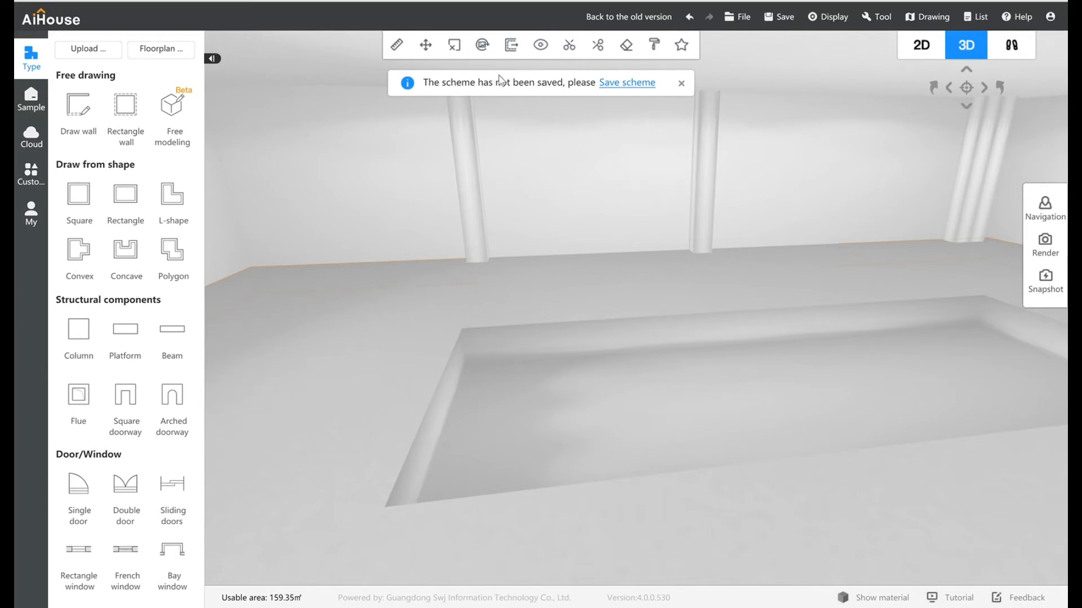
# Move a third column along the wall to a position between the middle column and the corner
pyautogui.click(1004, 211)
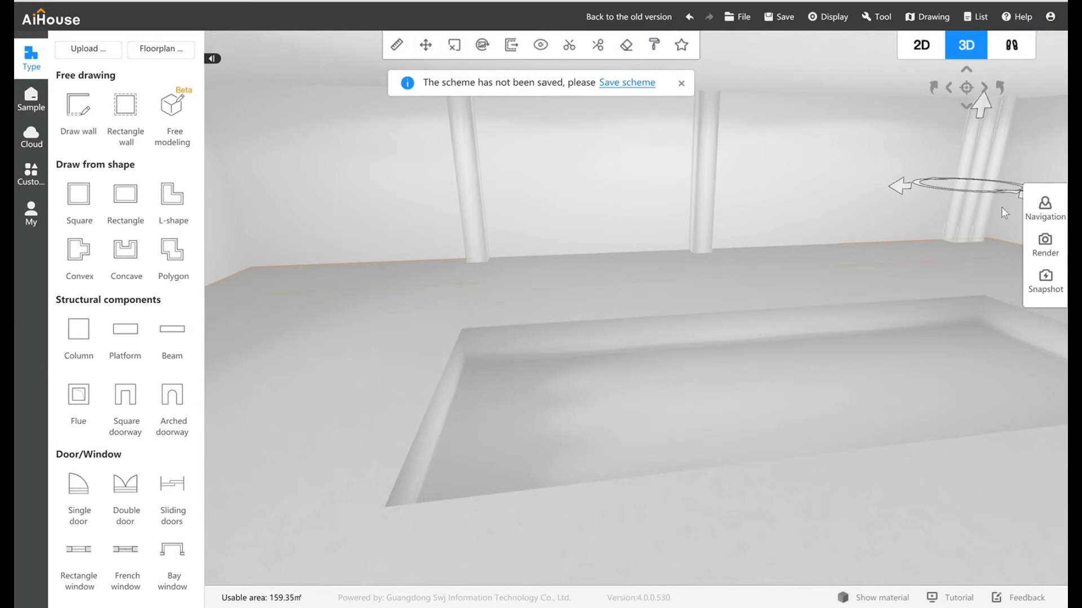
pyautogui.click(896, 195)
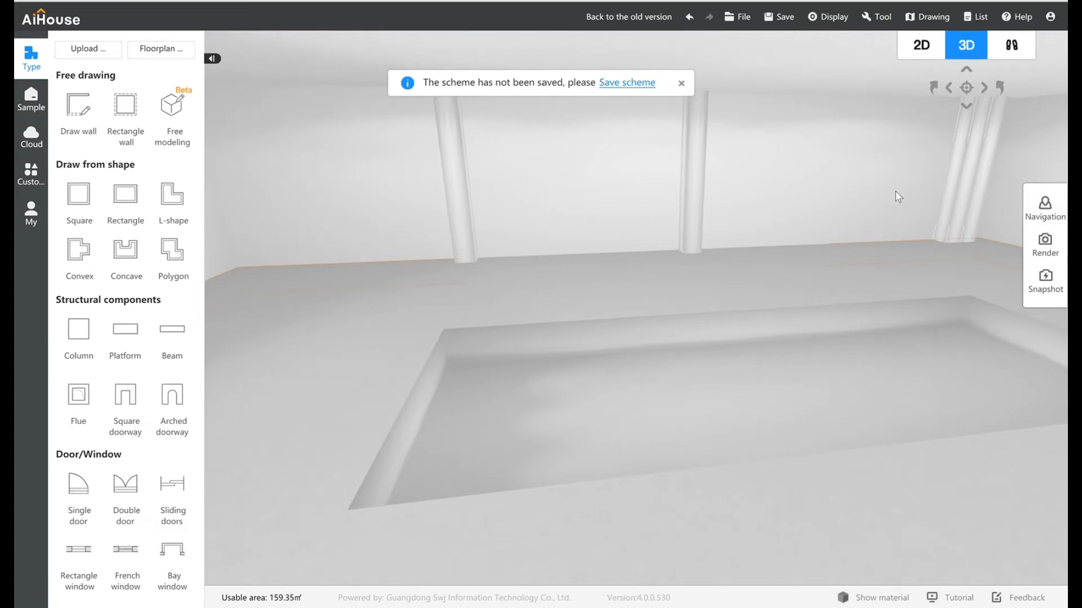
pyautogui.click(956, 214)
pyautogui.click(426, 44)
pyautogui.moveTo(889, 187); pyautogui.dragTo(839, 197)
pyautogui.moveTo(883, 236); pyautogui.dragTo(761, 236)
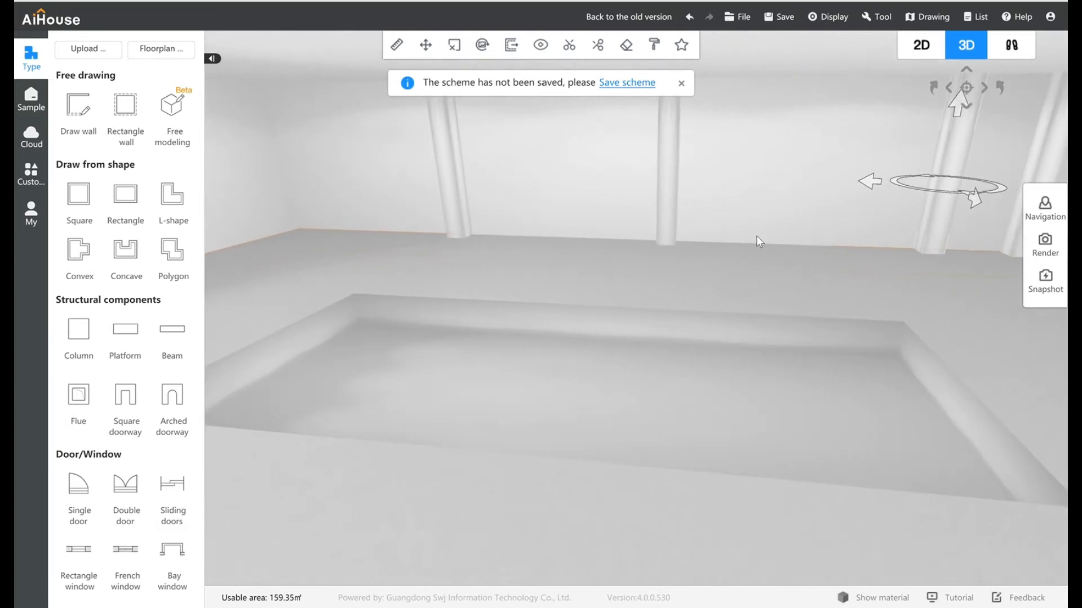
pyautogui.moveTo(873, 187); pyautogui.dragTo(828, 187)
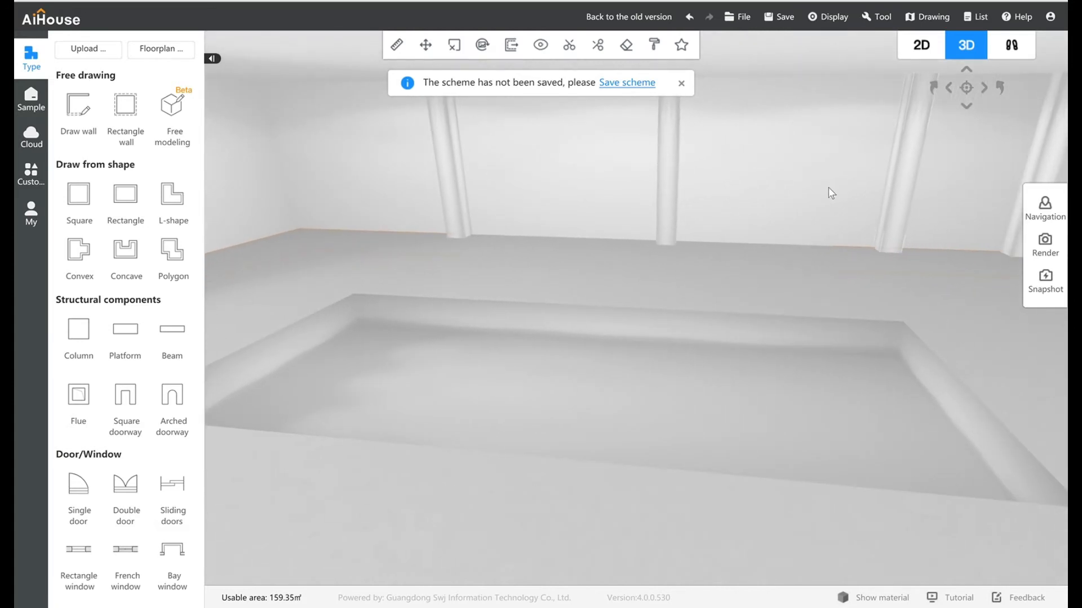
# Move the remaining column along the wall into the nearby corner
pyautogui.moveTo(779, 243); pyautogui.dragTo(730, 239)
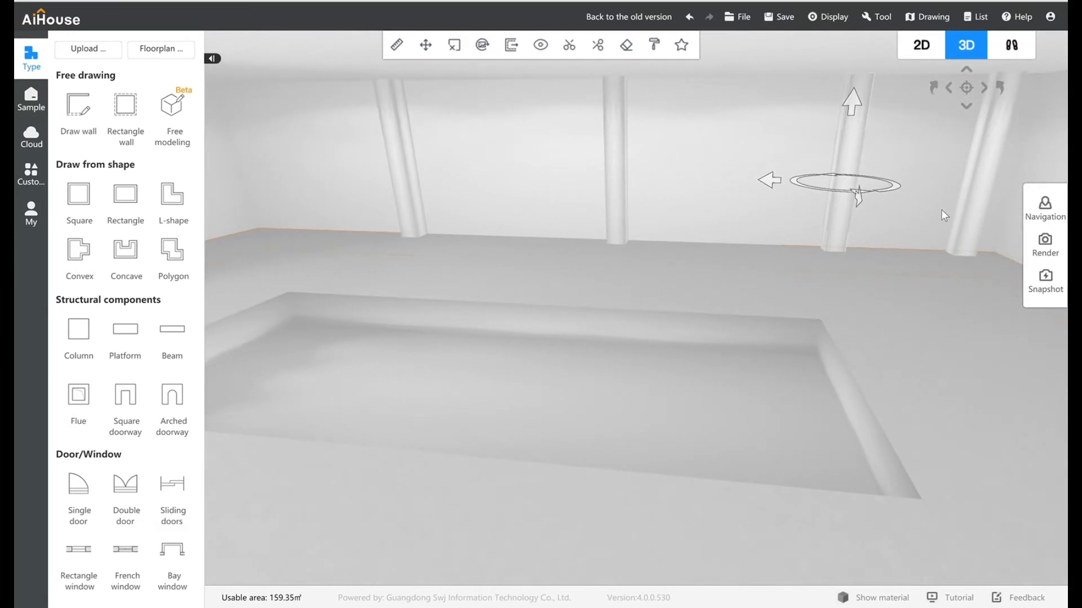
pyautogui.click(838, 312)
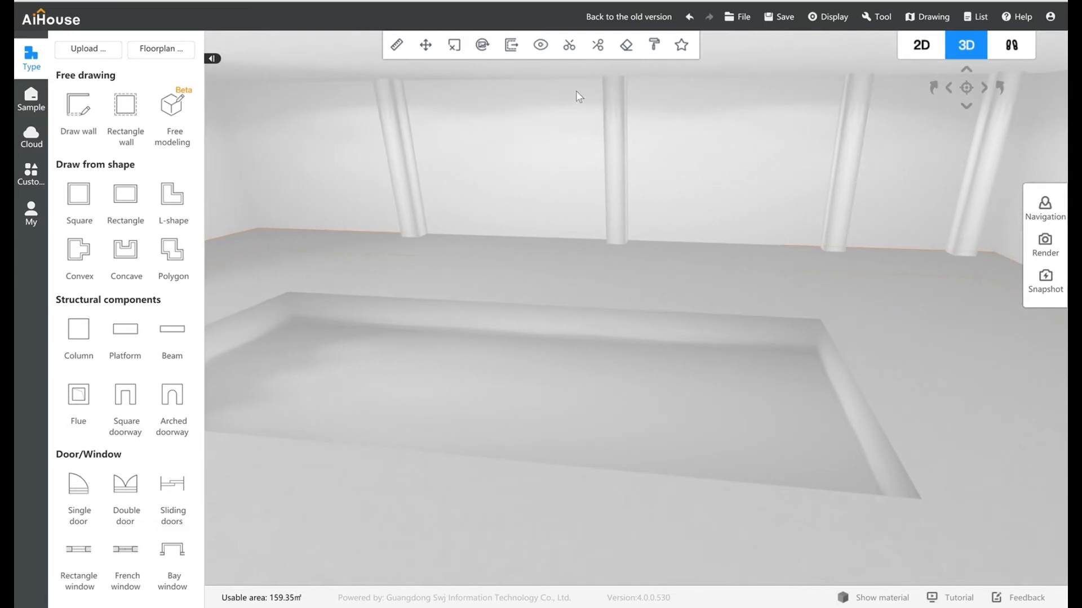
pyautogui.click(426, 45)
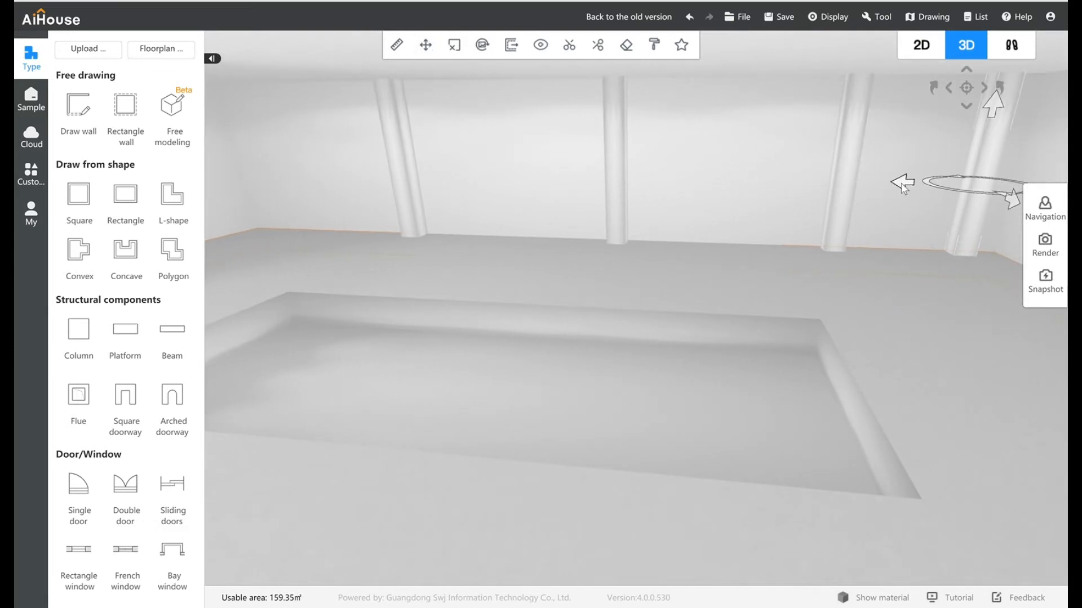
pyautogui.moveTo(903, 186); pyautogui.dragTo(933, 181)
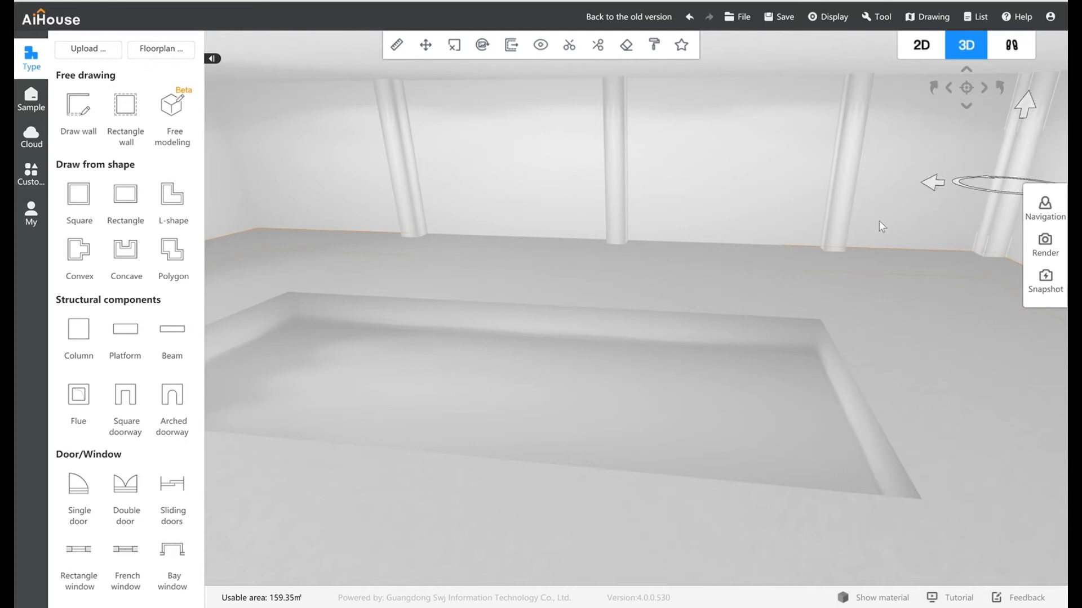
# Duplicate the column second from the upper corner in the 2D plan and move the copy in 3D toward the middle column
pyautogui.click(930, 55)
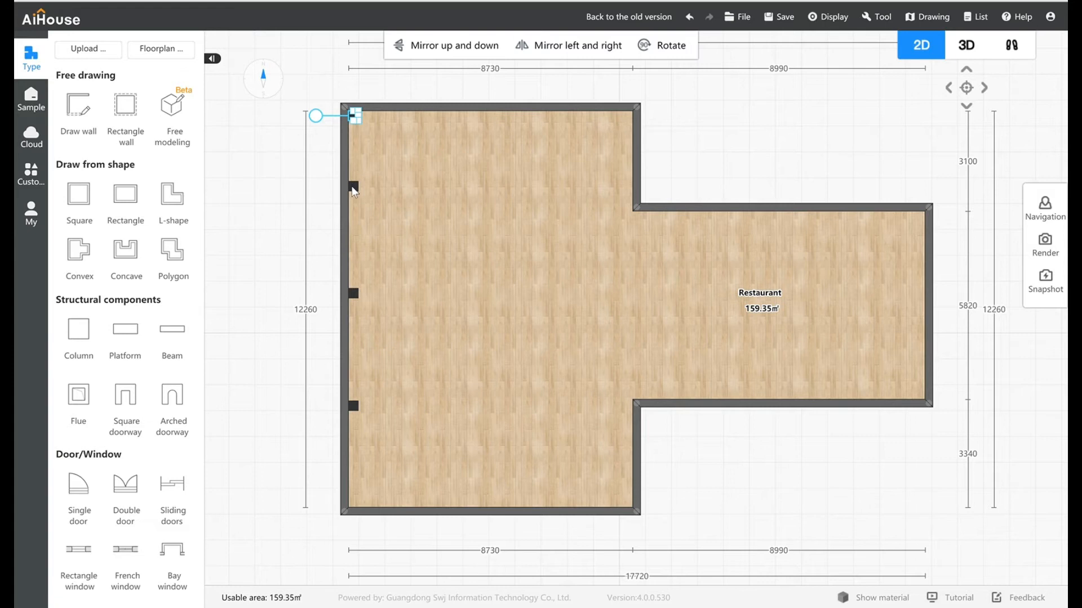
pyautogui.click(352, 187)
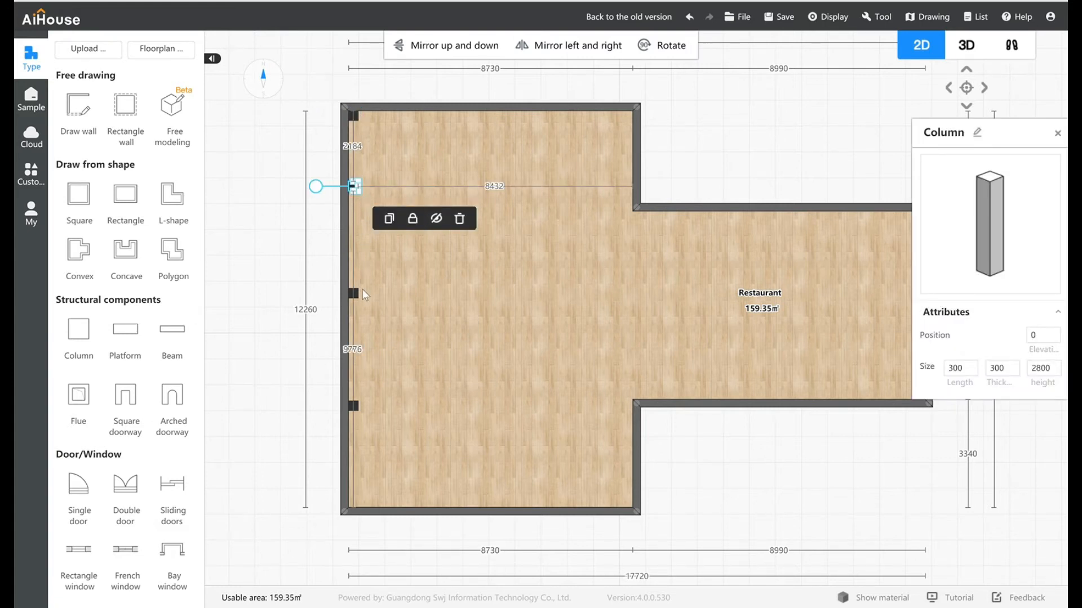
pyautogui.click(389, 219)
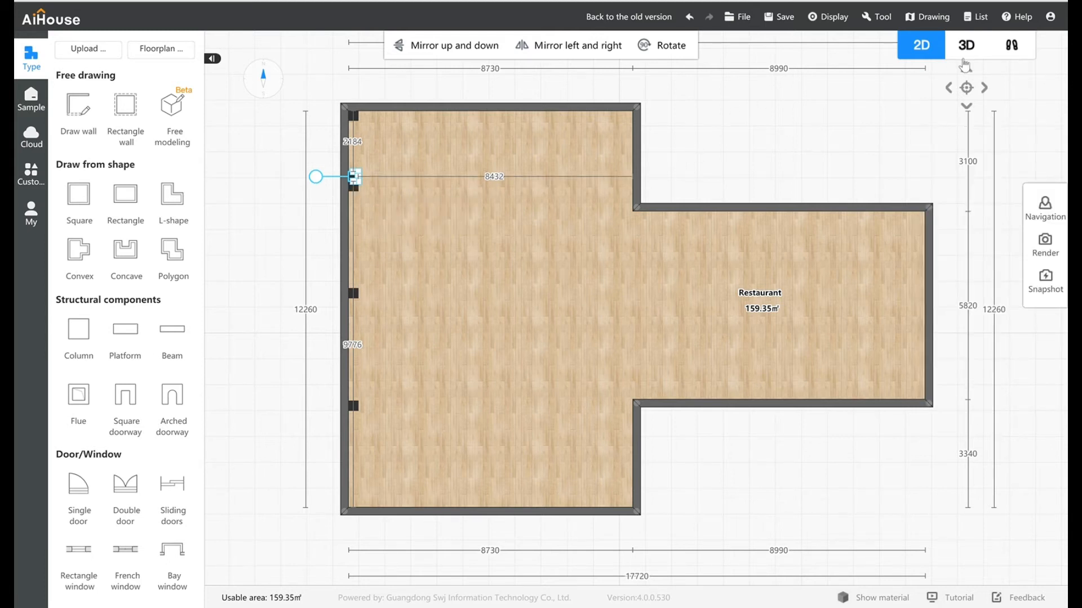
pyautogui.click(965, 54)
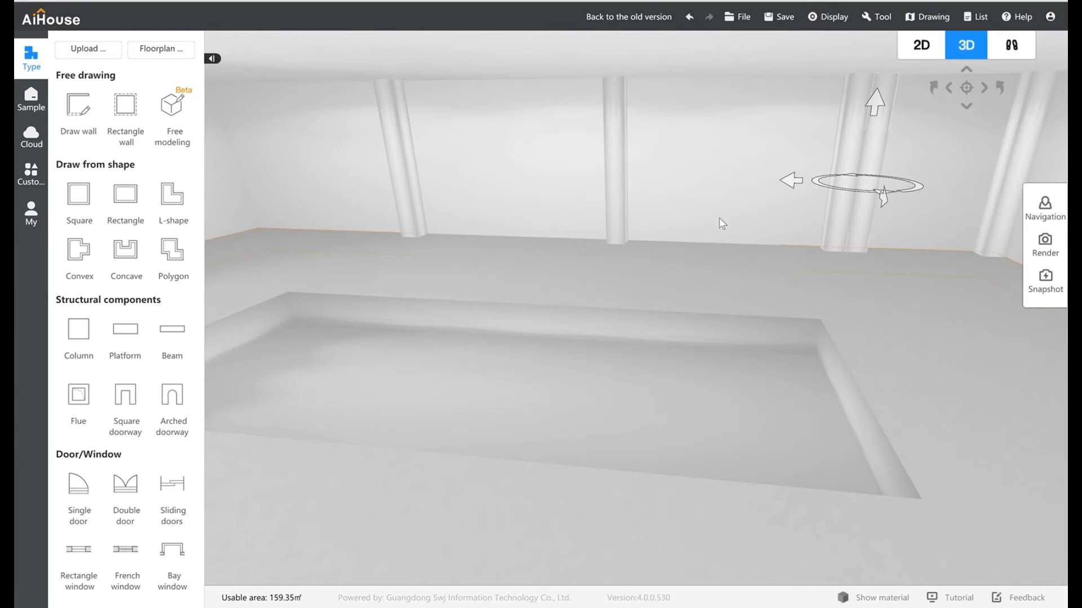
pyautogui.moveTo(790, 182); pyautogui.dragTo(726, 190)
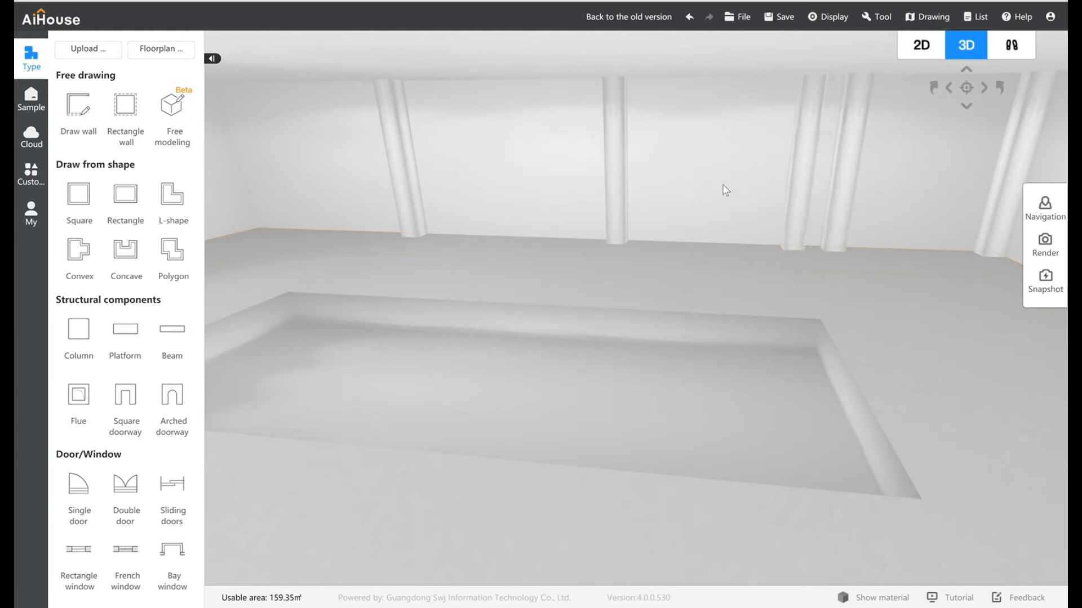
# Move the original column beside the new copy along the wall, past the other columns, into the opposite corner
pyautogui.click(839, 187)
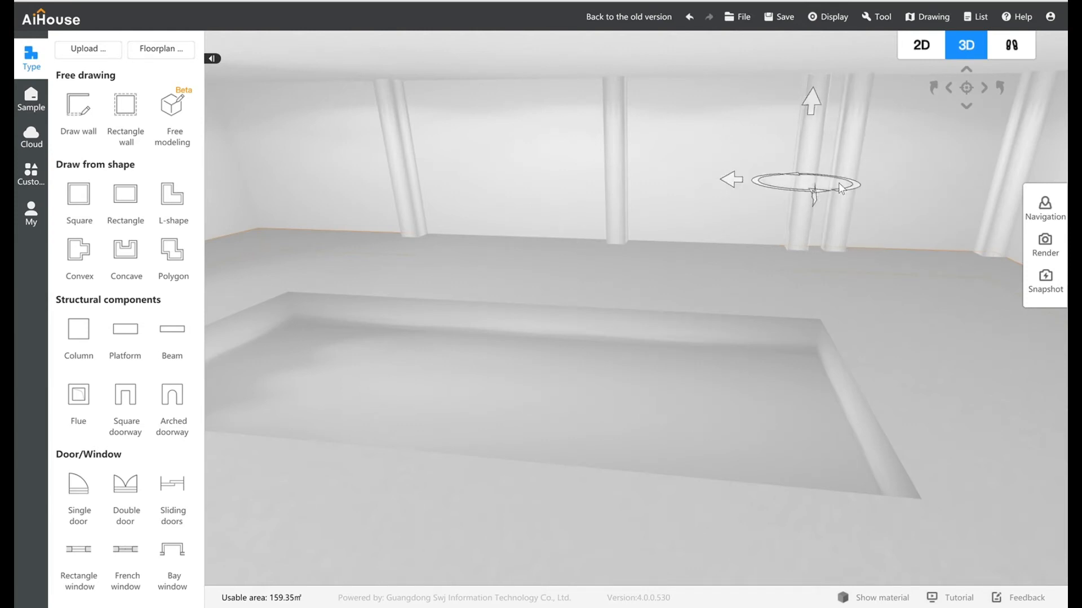
pyautogui.click(840, 219)
pyautogui.click(427, 48)
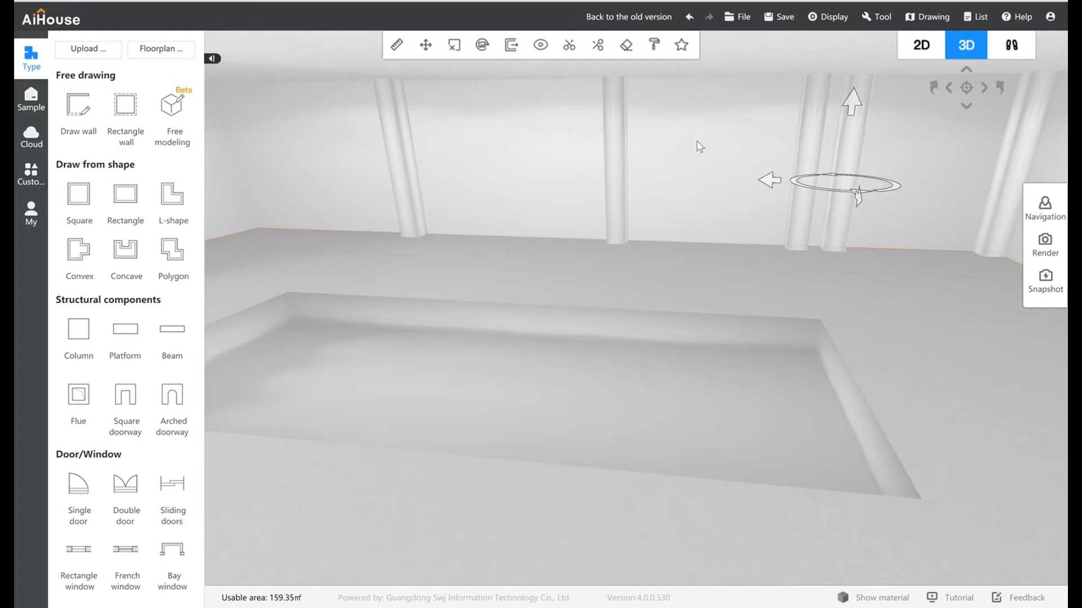
pyautogui.moveTo(719, 179); pyautogui.dragTo(884, 181, button='right')
pyautogui.click(488, 181)
pyautogui.moveTo(487, 181); pyautogui.dragTo(296, 177)
pyautogui.moveTo(572, 270); pyautogui.dragTo(858, 160, button='right')
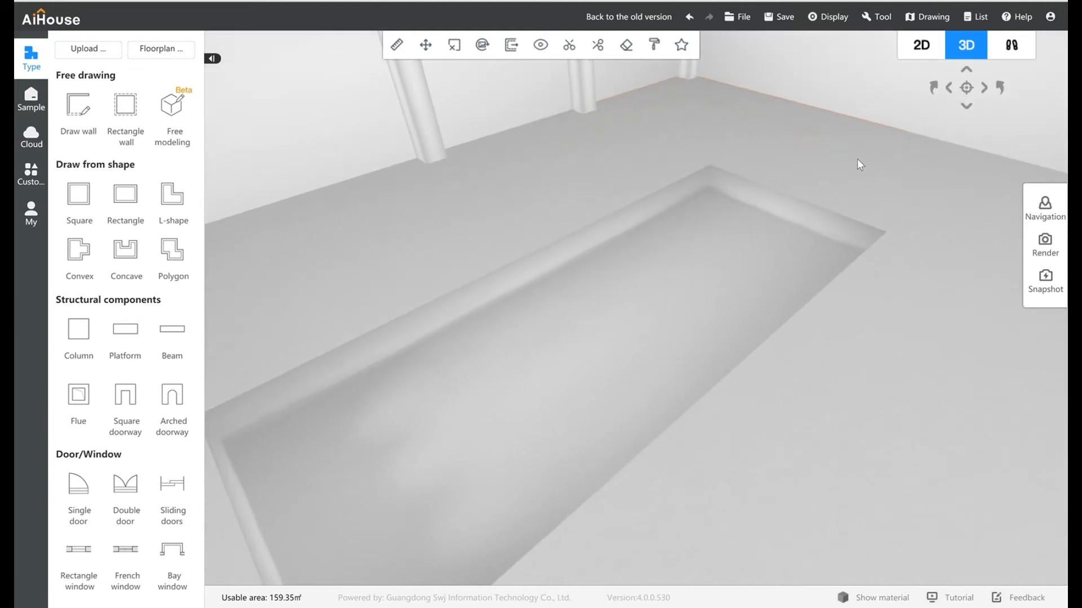
# Check the column spacing along the wall in the 2D plan and examine the sunken area in 3D
pyautogui.click(920, 51)
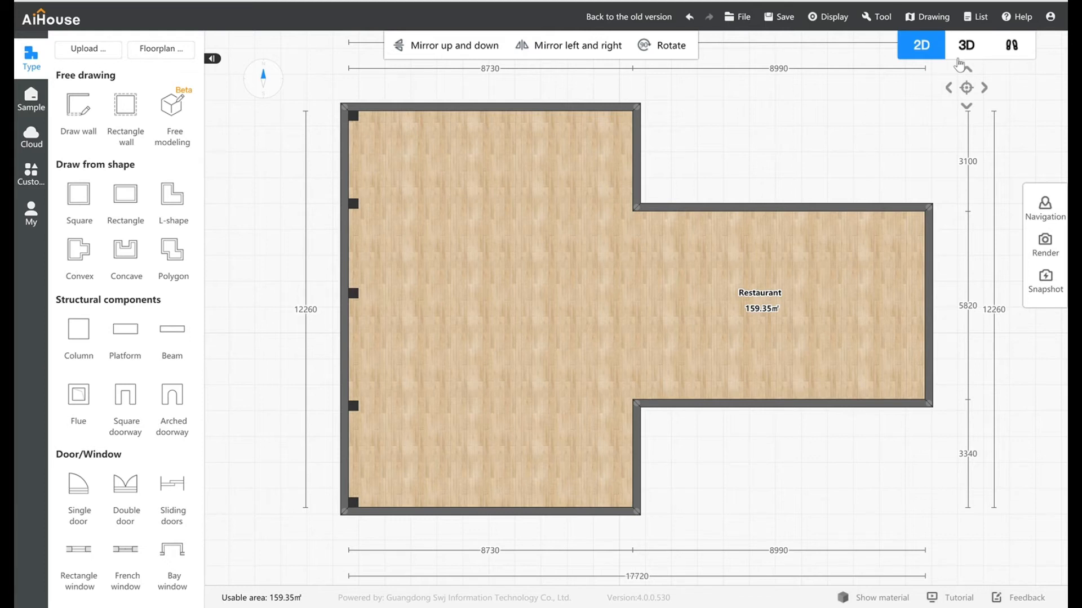
pyautogui.click(959, 56)
pyautogui.moveTo(782, 253); pyautogui.dragTo(685, 309)
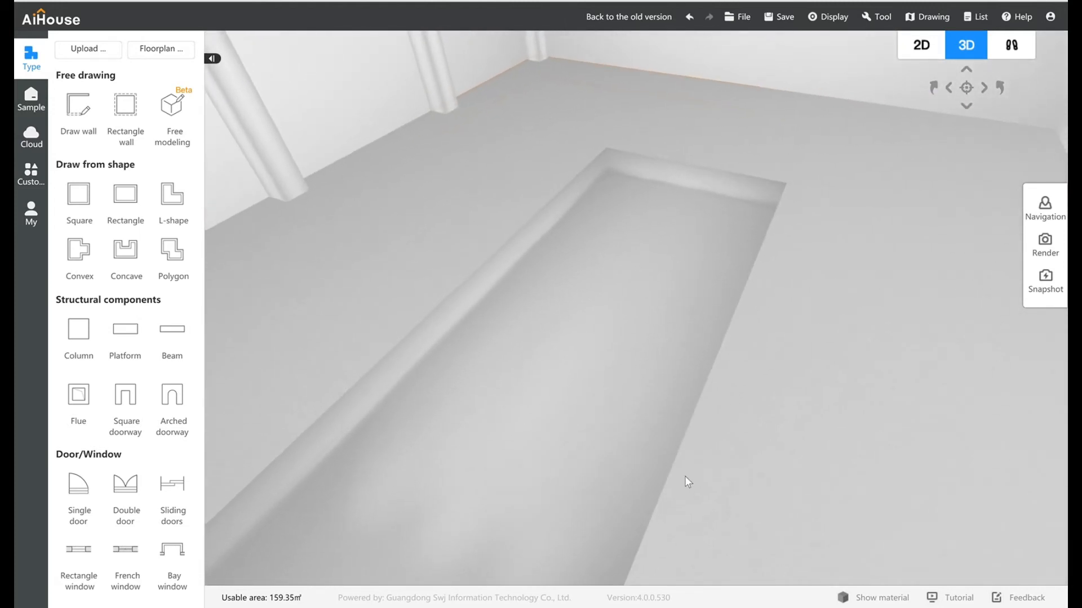
pyautogui.moveTo(641, 398); pyautogui.dragTo(697, 336)
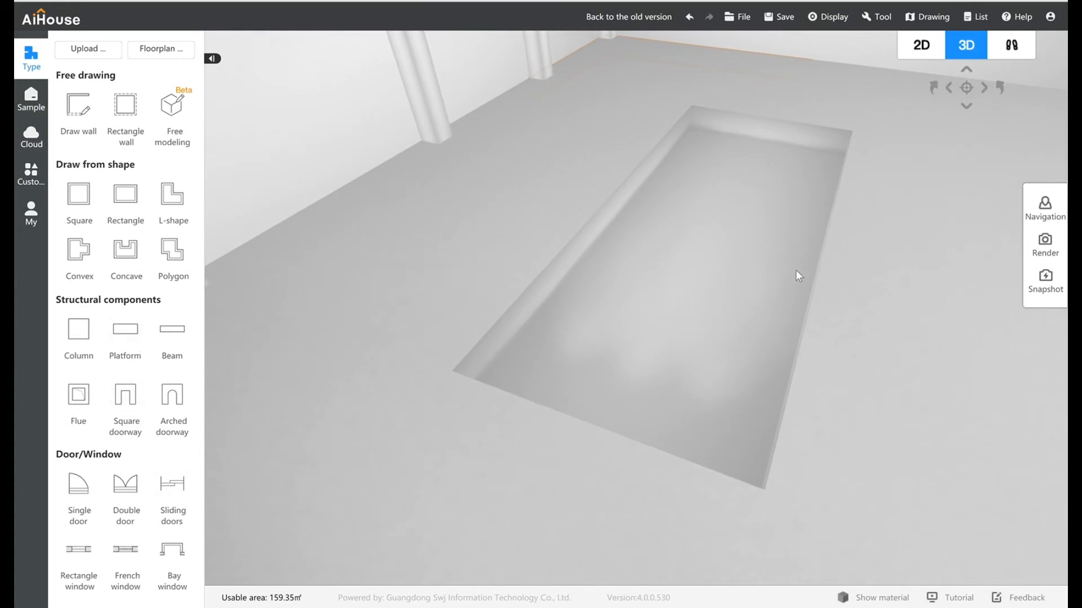
# Place a new platform in the 2D plan in the lower middle of the restaurant's large left part and show it in 3D
pyautogui.click(918, 61)
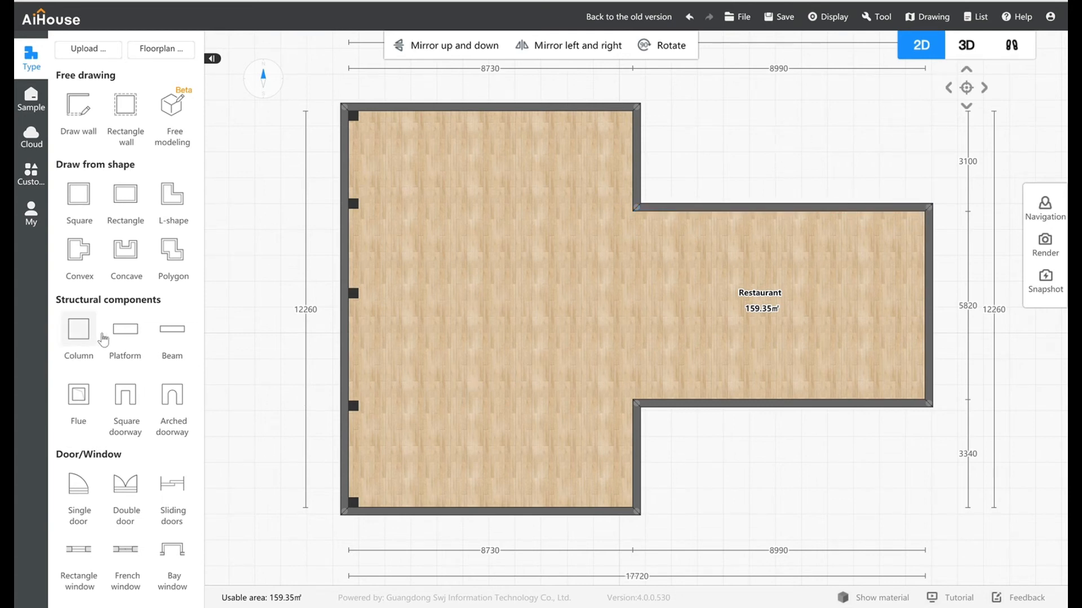
pyautogui.moveTo(135, 337); pyautogui.dragTo(498, 385)
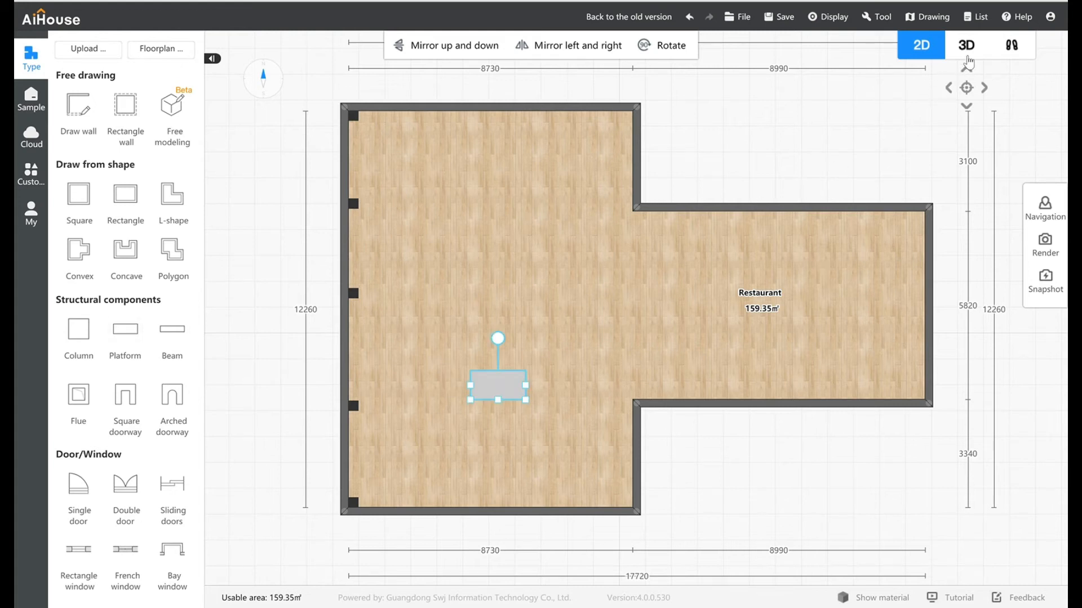
pyautogui.click(966, 46)
# Select the new platform in 3D and shift it along the floor to adjust its position at the recess's short edge
pyautogui.moveTo(670, 371); pyautogui.dragTo(654, 292)
pyautogui.moveTo(628, 431); pyautogui.dragTo(553, 568)
pyautogui.moveTo(893, 386); pyautogui.dragTo(826, 371)
pyautogui.click(826, 376)
pyautogui.moveTo(701, 391); pyautogui.dragTo(524, 294)
pyautogui.click(524, 293)
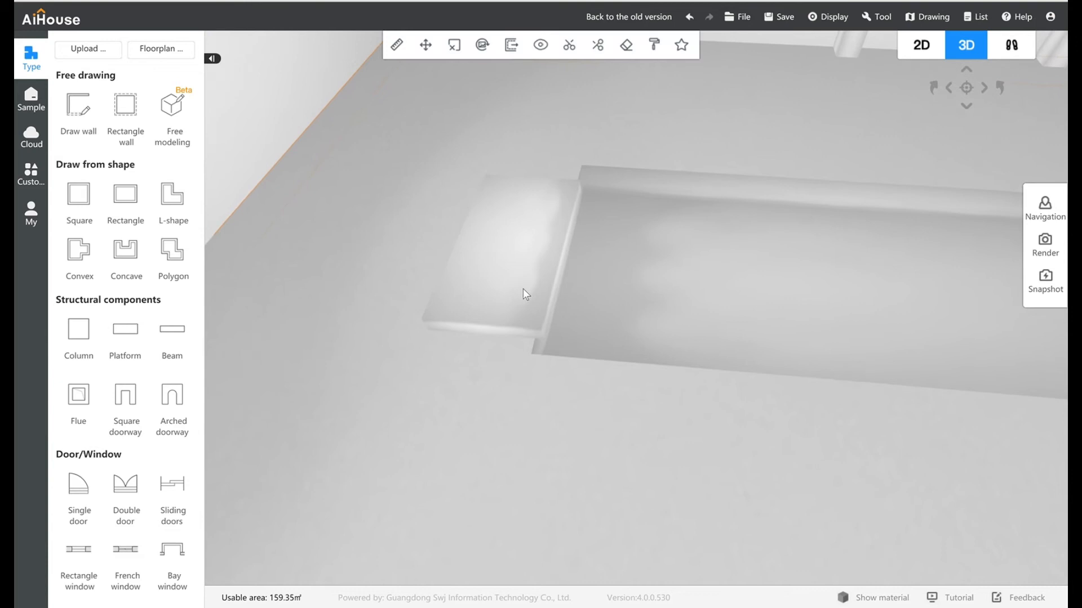
pyautogui.click(426, 51)
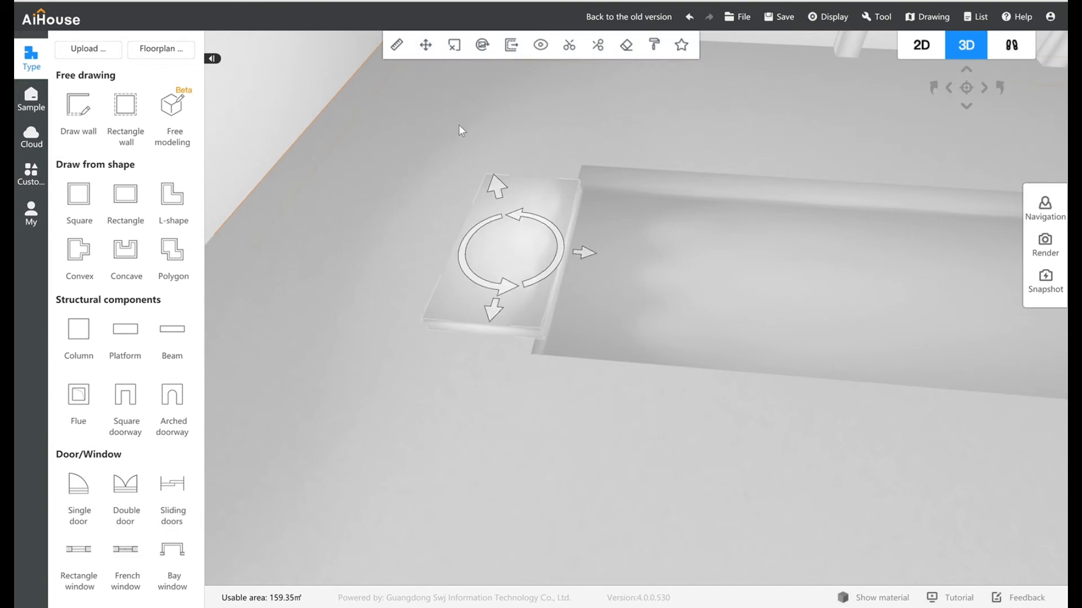
pyautogui.moveTo(583, 249)
pyautogui.mouseDown()
pyautogui.moveTo(552, 248)
pyautogui.moveTo(575, 252)
pyautogui.mouseUp()
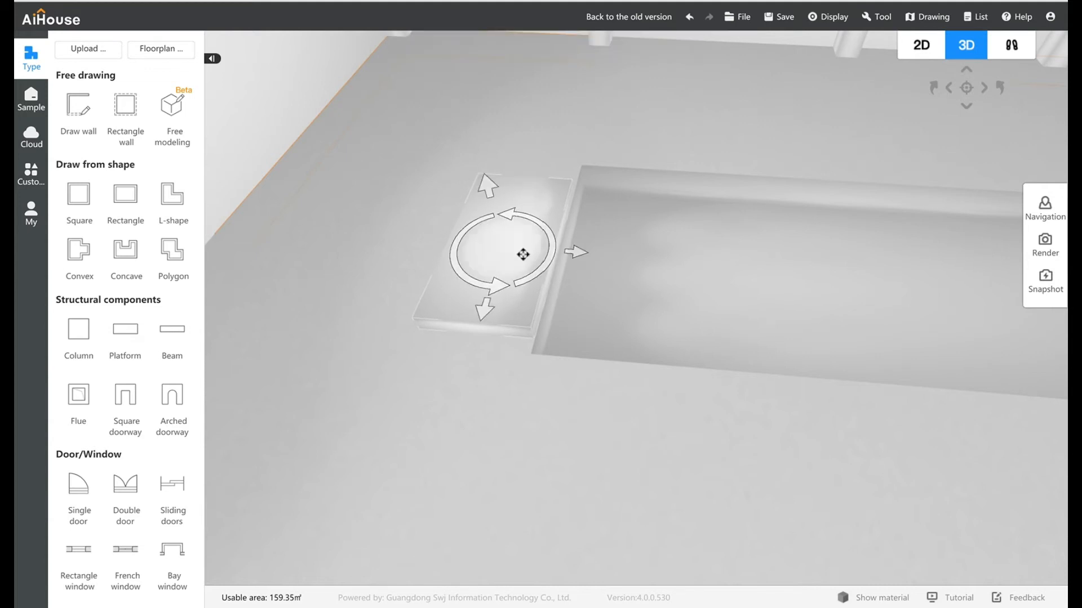
# Reduce the new platform's depth in the 2D plan, keeping it beside the recess's short edge, and view it in 3D
pyautogui.click(537, 213)
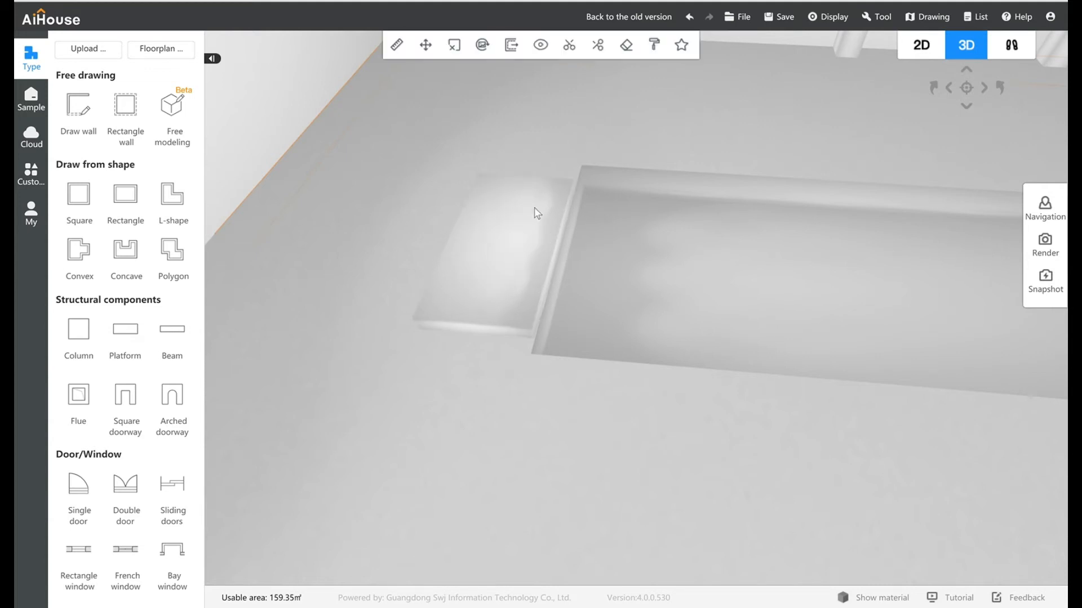
pyautogui.click(432, 48)
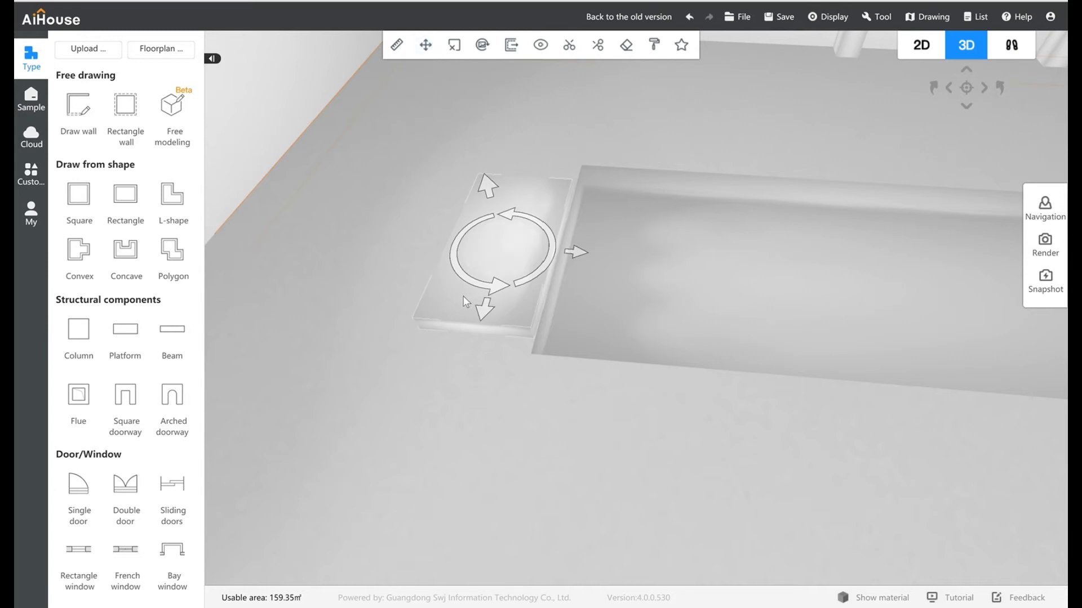
pyautogui.click(465, 302)
pyautogui.click(426, 47)
pyautogui.click(921, 57)
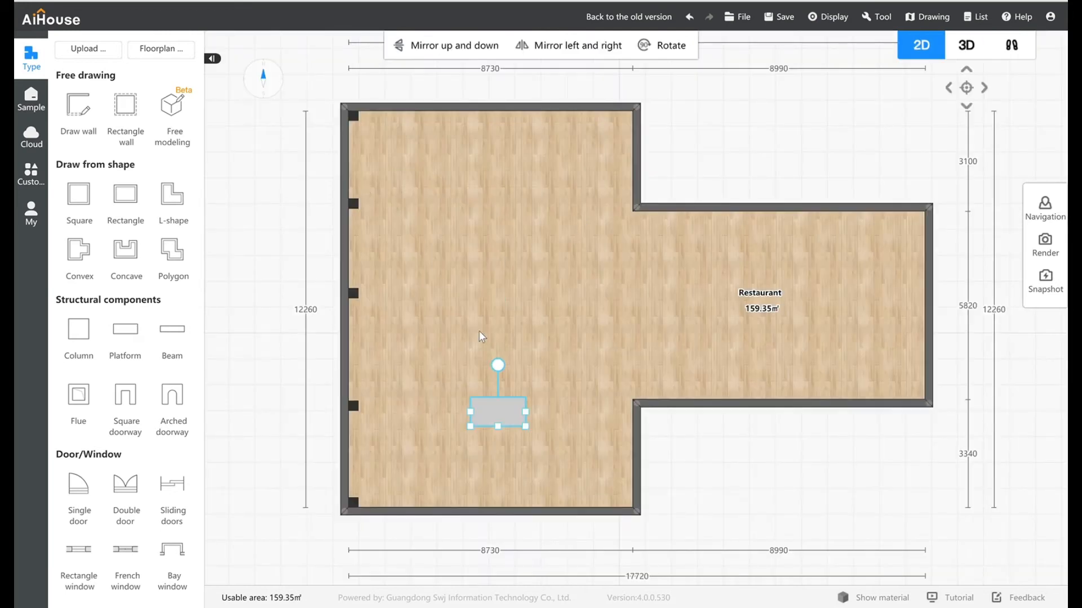
pyautogui.moveTo(507, 437); pyautogui.dragTo(507, 419)
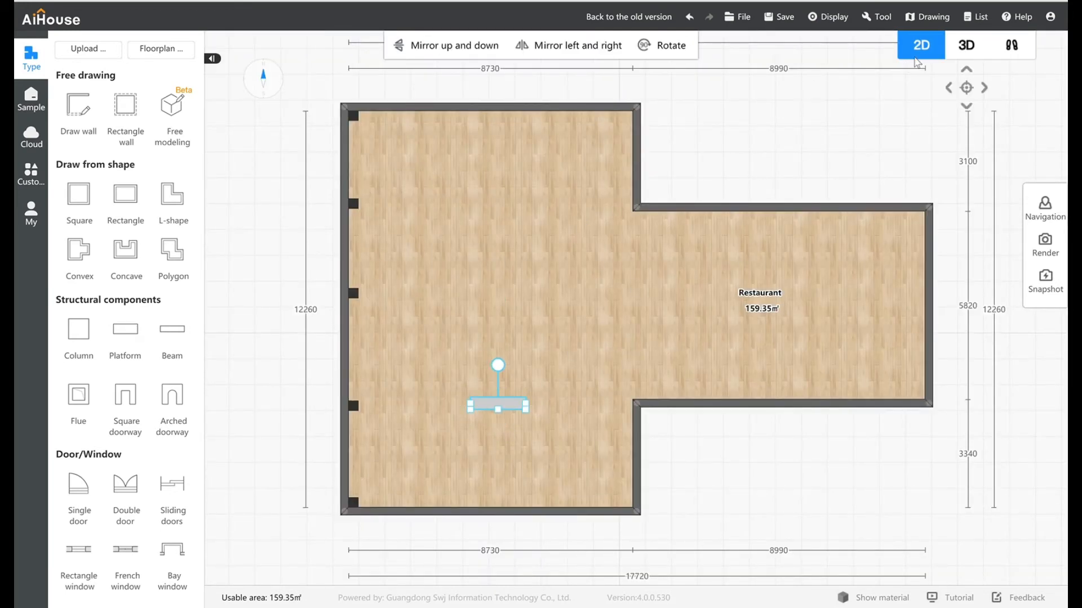
pyautogui.click(965, 45)
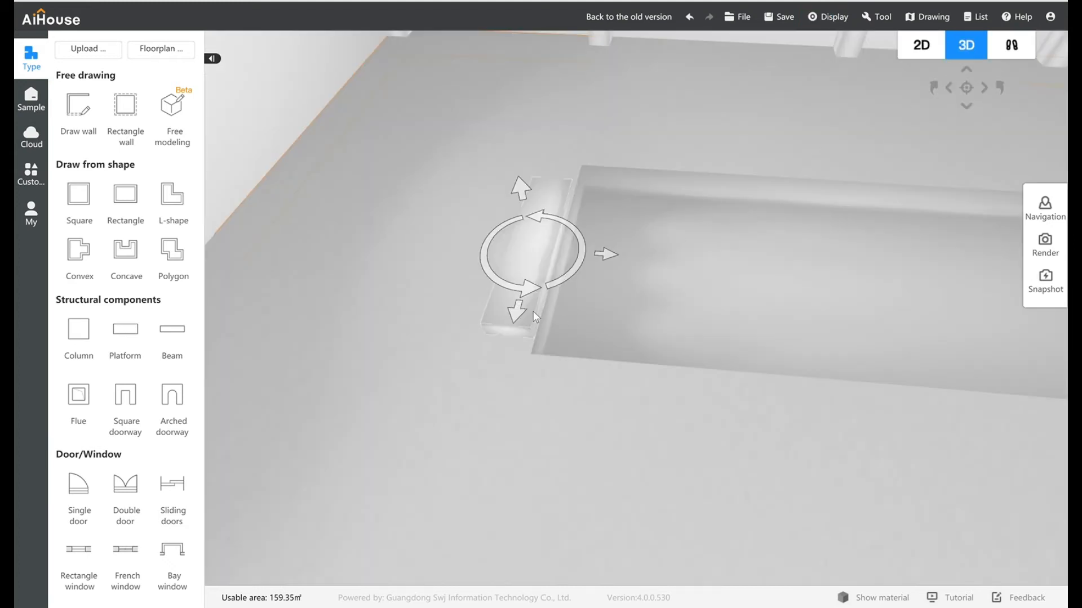
# Narrow the platform to a strip about 200 mm thick, lengthen it towards the columns, and adjust its position along the recess edge in 3D
pyautogui.click(921, 53)
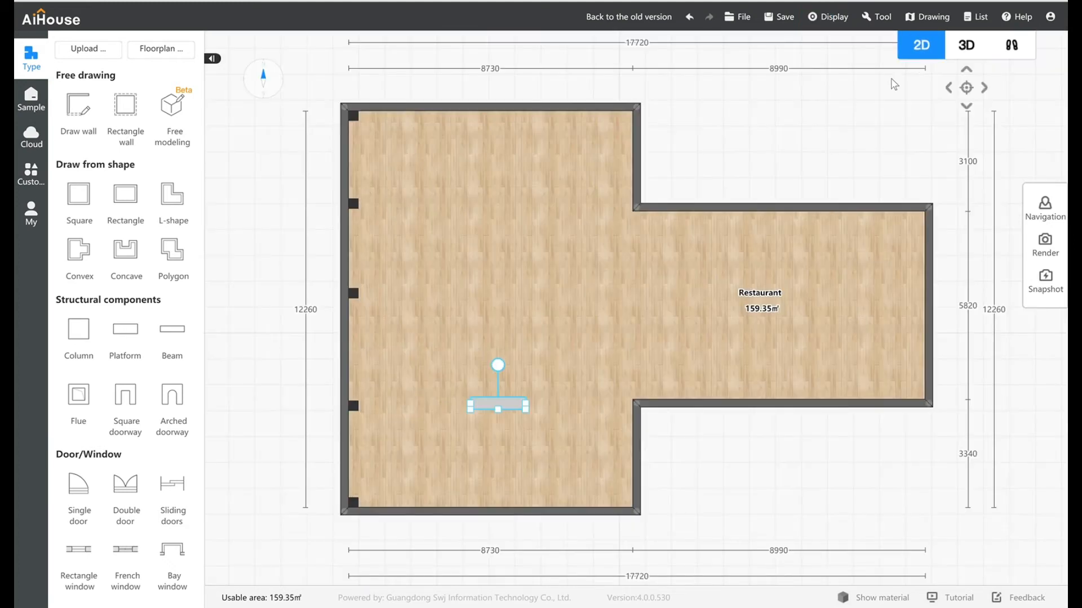
pyautogui.moveTo(509, 421); pyautogui.dragTo(451, 413)
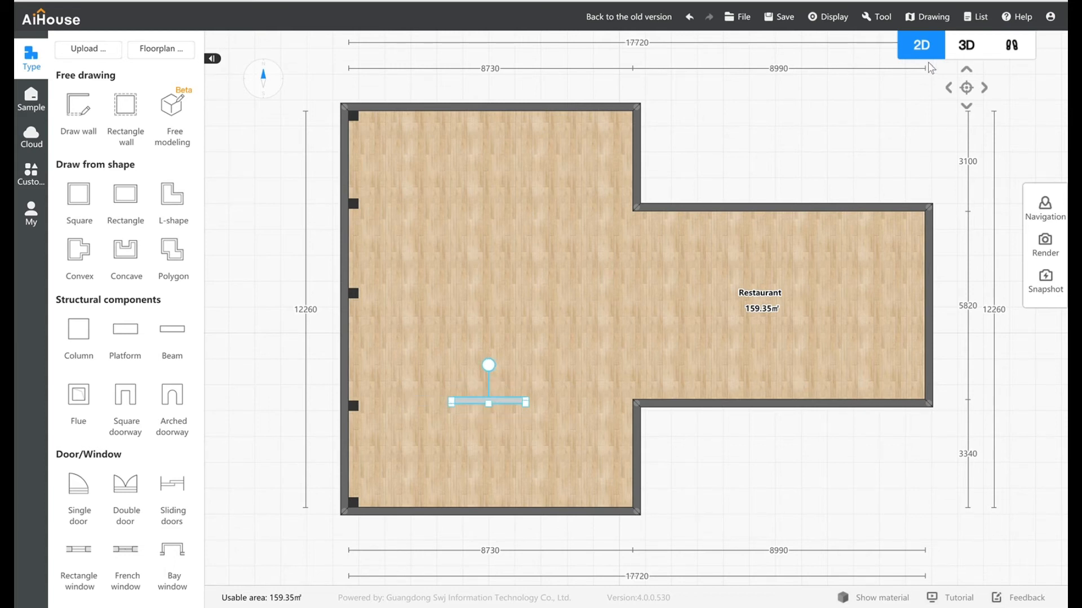
pyautogui.click(966, 50)
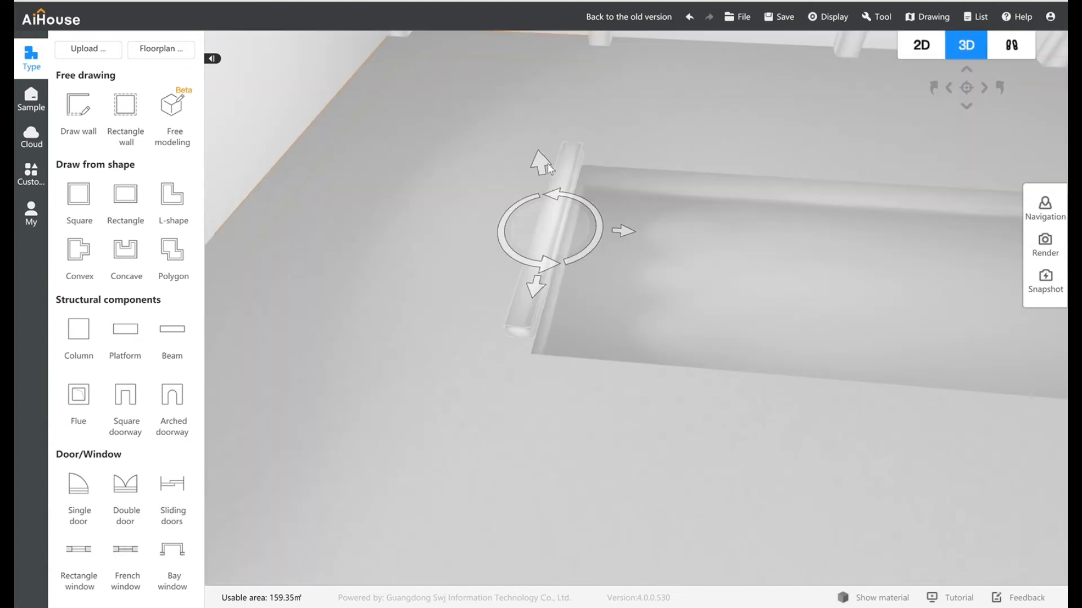
pyautogui.moveTo(534, 287); pyautogui.dragTo(533, 306)
# Align the strip with the recess's short edge in 3D and adjust its length to about 2400 mm in the 2D plan
pyautogui.moveTo(804, 336); pyautogui.dragTo(270, 285)
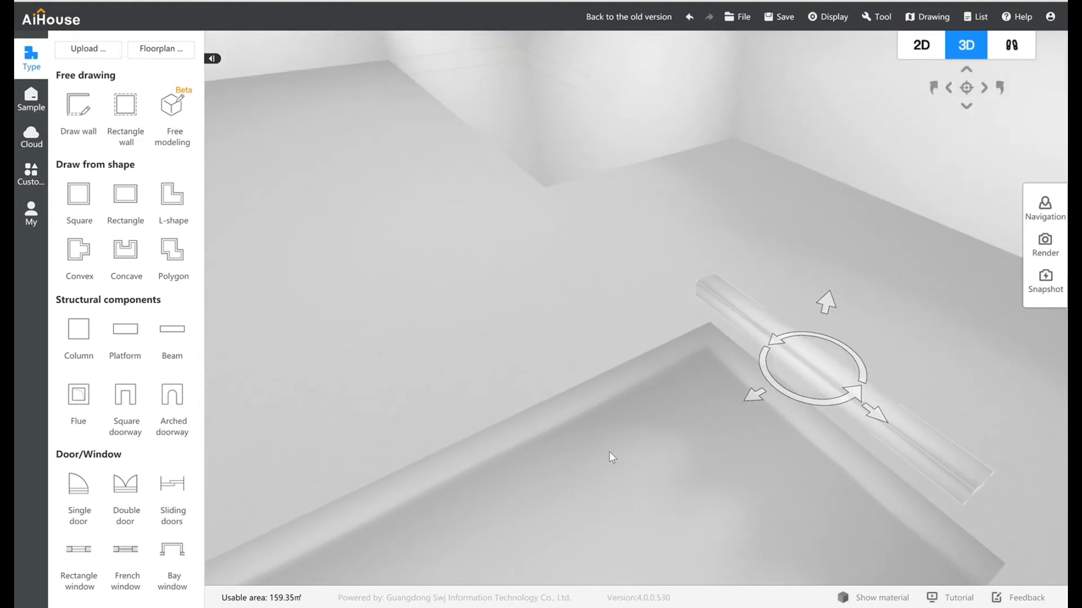
pyautogui.moveTo(759, 395); pyautogui.dragTo(849, 327)
pyautogui.moveTo(886, 427); pyautogui.dragTo(907, 449)
pyautogui.moveTo(791, 436)
pyautogui.mouseDown()
pyautogui.moveTo(785, 445)
pyautogui.moveTo(906, 458)
pyautogui.mouseUp()
pyautogui.click(923, 56)
pyautogui.moveTo(526, 408); pyautogui.dragTo(530, 408)
pyautogui.click(963, 54)
pyautogui.moveTo(953, 315); pyautogui.dragTo(606, 24)
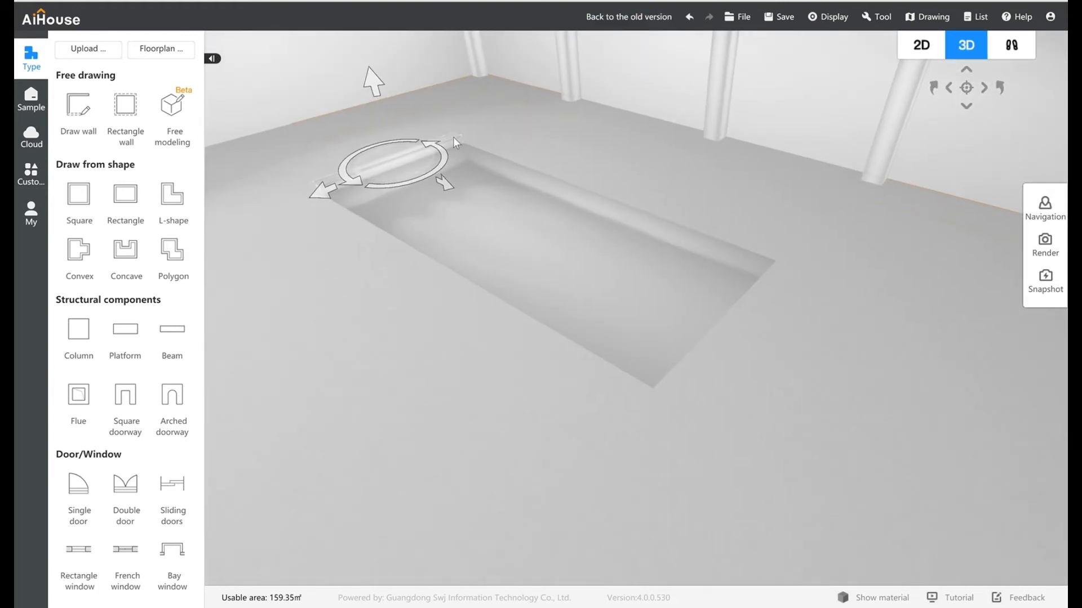
# Copy the strip in the 2D plan to the recess's opposite short edge and align it there in 3D
pyautogui.click(924, 51)
pyautogui.click(468, 404)
pyautogui.moveTo(476, 405); pyautogui.dragTo(479, 233)
pyautogui.click(964, 50)
pyautogui.moveTo(734, 319); pyautogui.dragTo(797, 369)
pyautogui.scroll(3, 798, 369)
pyautogui.moveTo(516, 340); pyautogui.dragTo(526, 334)
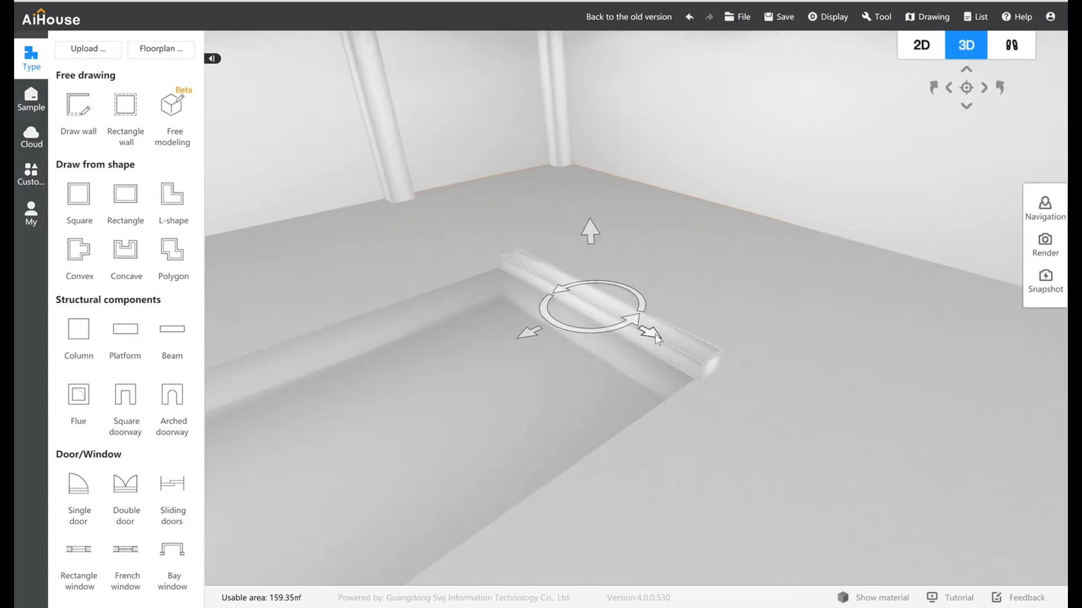
# Copy a short strip in the 2D plan and reshape it to about 207 by 6201 mm along the recess's long edge nearest the columns
pyautogui.click(919, 51)
pyautogui.click(492, 208)
pyautogui.click(530, 245)
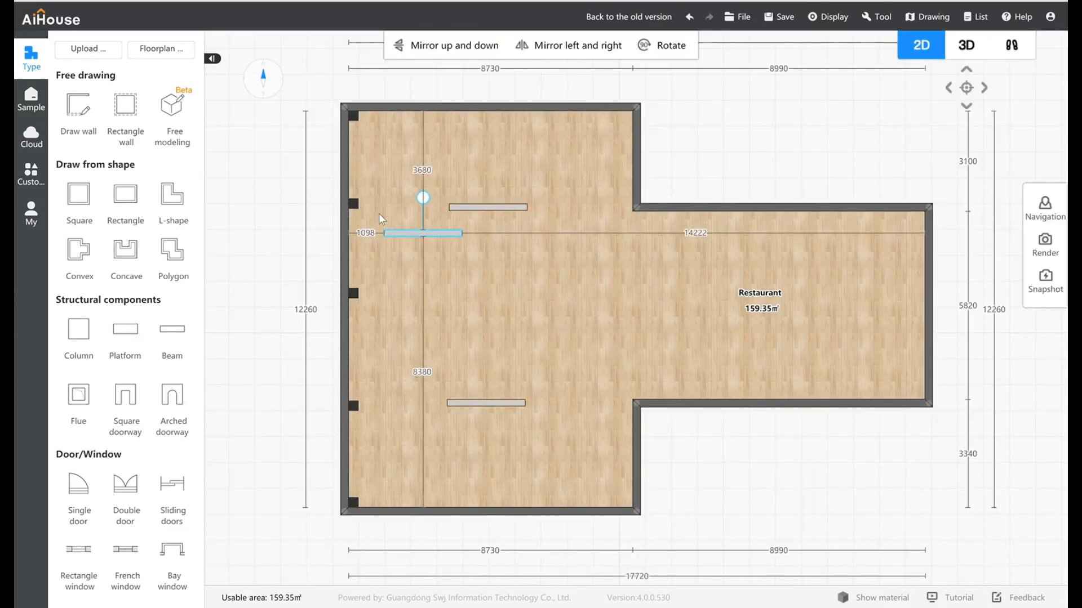
pyautogui.scroll(1, 408, 208)
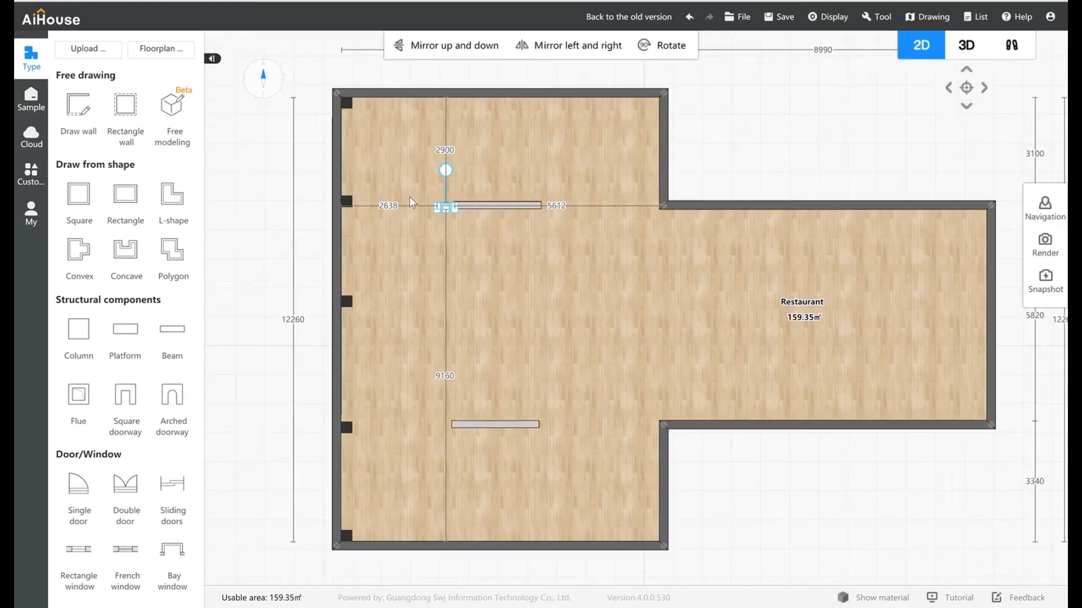
pyautogui.scroll(2, 409, 200)
pyautogui.click(446, 330)
pyautogui.click(622, 223)
pyautogui.moveTo(499, 294); pyautogui.dragTo(481, 495)
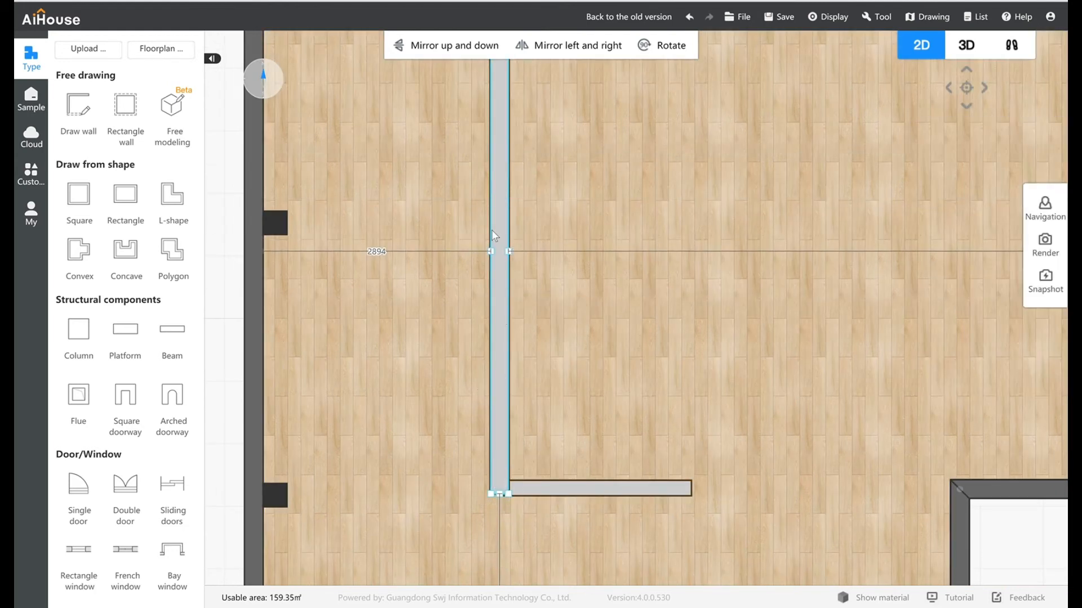
# Compare the size attributes of the long strip and the adjoining short strip
pyautogui.click(546, 488)
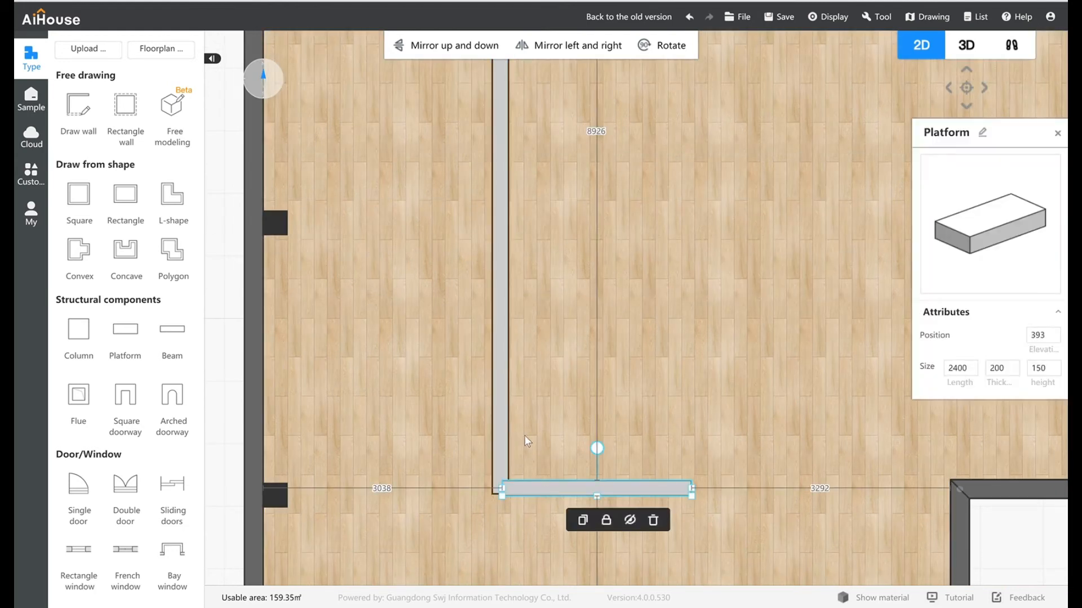
pyautogui.click(500, 381)
pyautogui.click(526, 488)
pyautogui.click(499, 444)
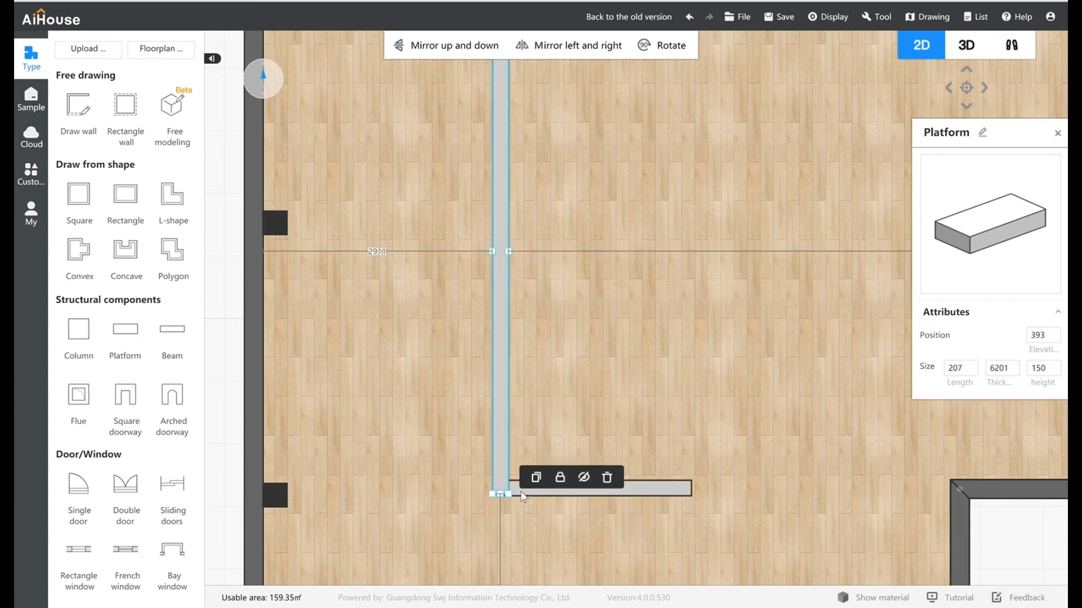
pyautogui.click(649, 490)
pyautogui.click(503, 448)
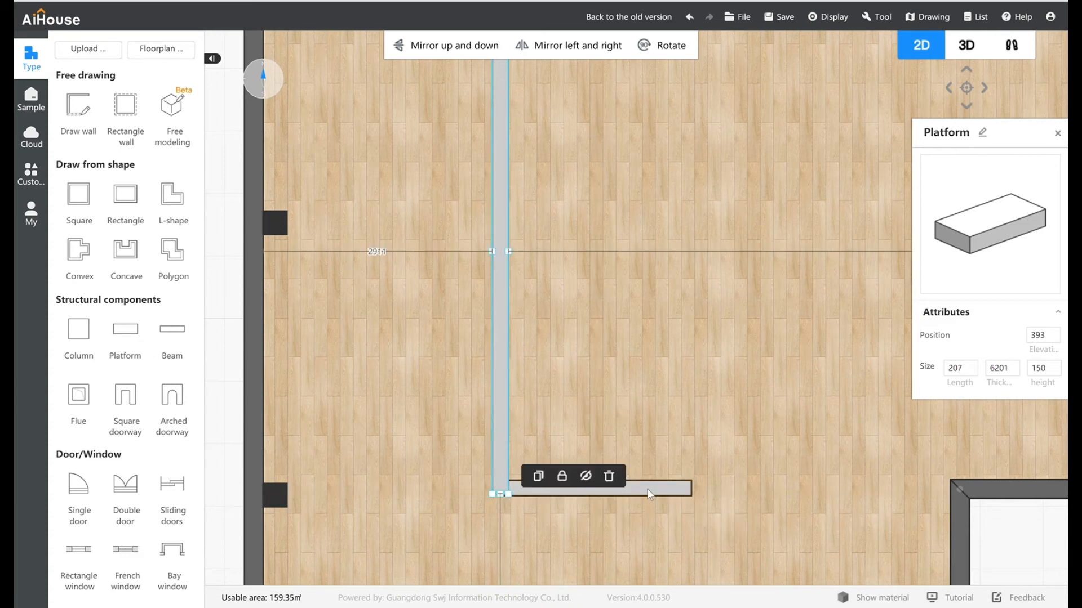
pyautogui.click(647, 489)
# Try to set the long strip's length to 200 mm and undo the change
pyautogui.click(500, 415)
pyautogui.click(972, 375)
pyautogui.press('BackSpace')
pyautogui.write('0')
pyautogui.press('Return')
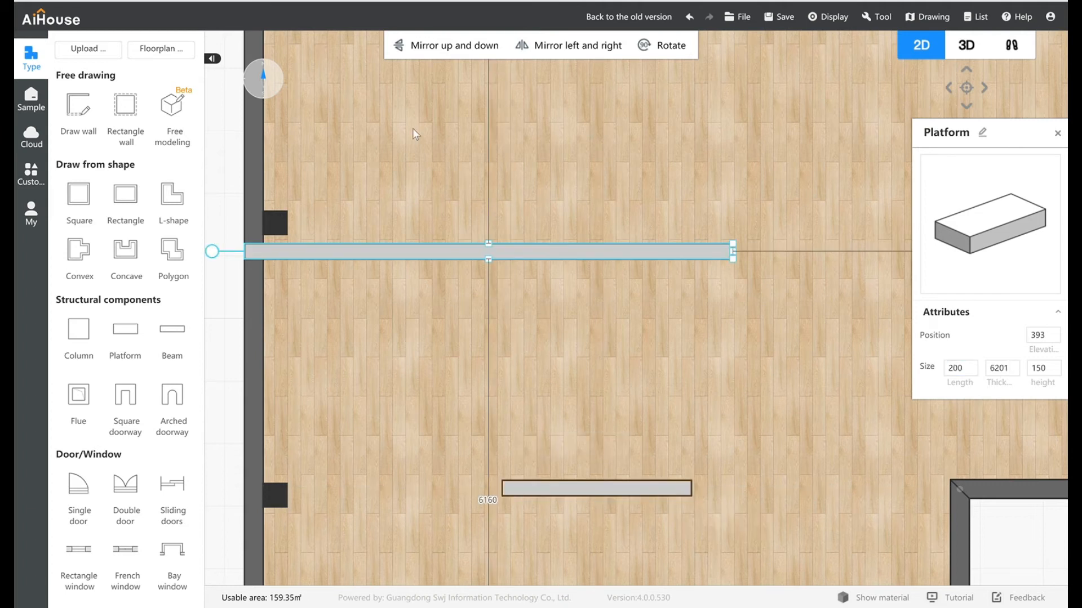
pyautogui.click(690, 19)
# Copy the long strip to the recess's opposite long edge to close the border, and inspect the frame in 3D
pyautogui.click(504, 163)
pyautogui.click(539, 197)
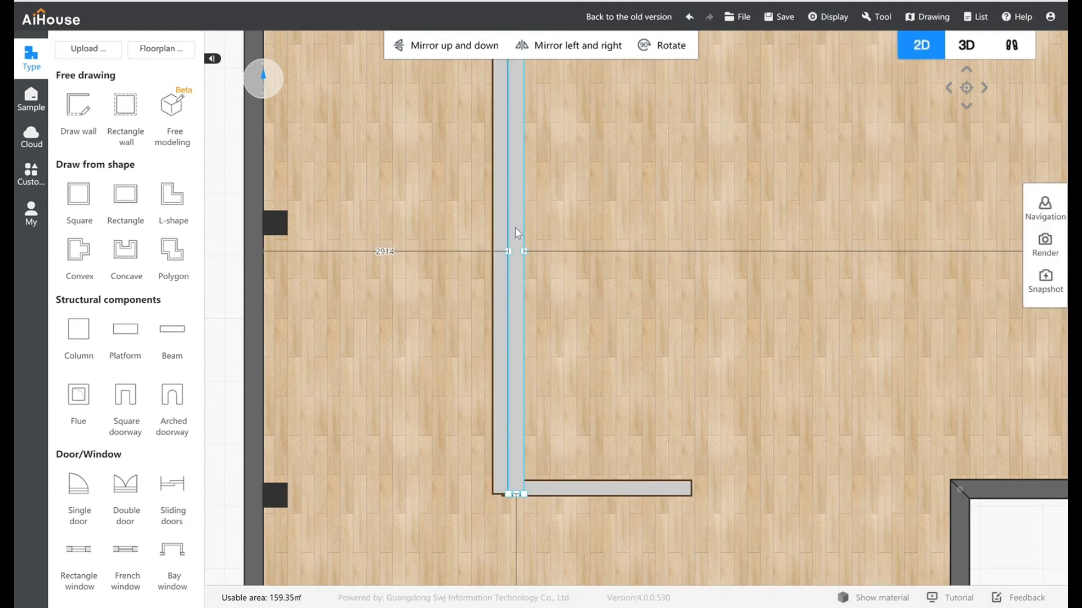
pyautogui.click(967, 45)
pyautogui.moveTo(619, 338); pyautogui.dragTo(278, 235)
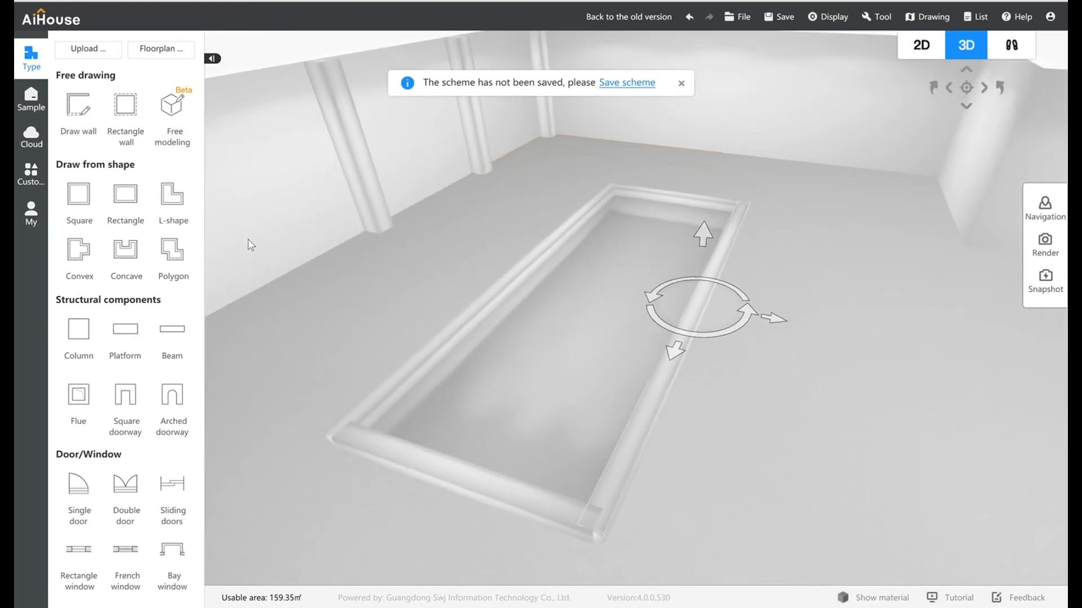
pyautogui.moveTo(258, 310); pyautogui.dragTo(351, 402)
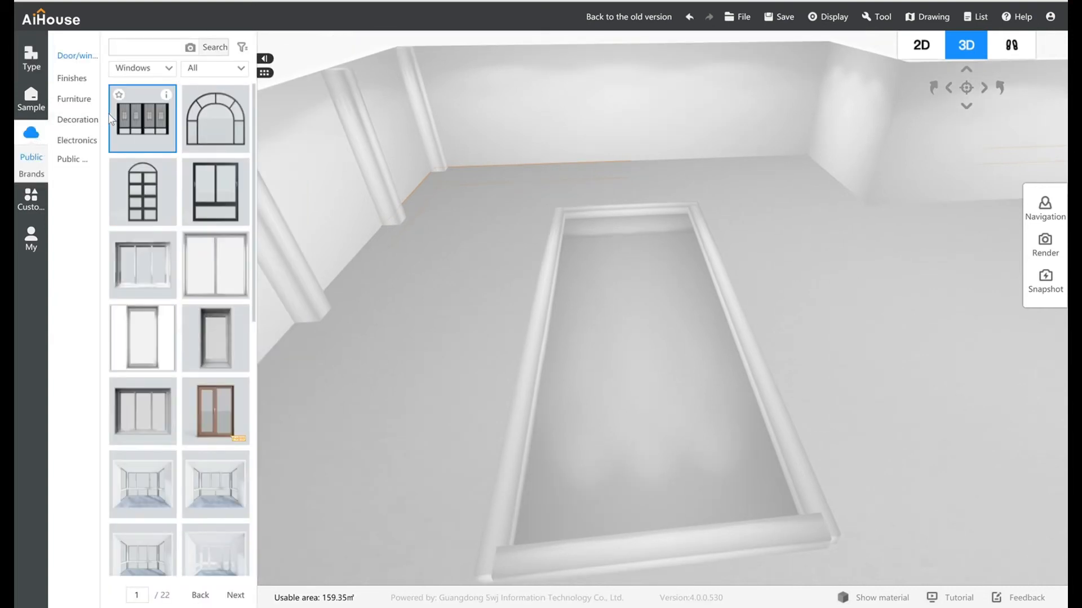
# Show the Mosaic ceramic tiles among the Finishes of the public library
pyautogui.click(155, 78)
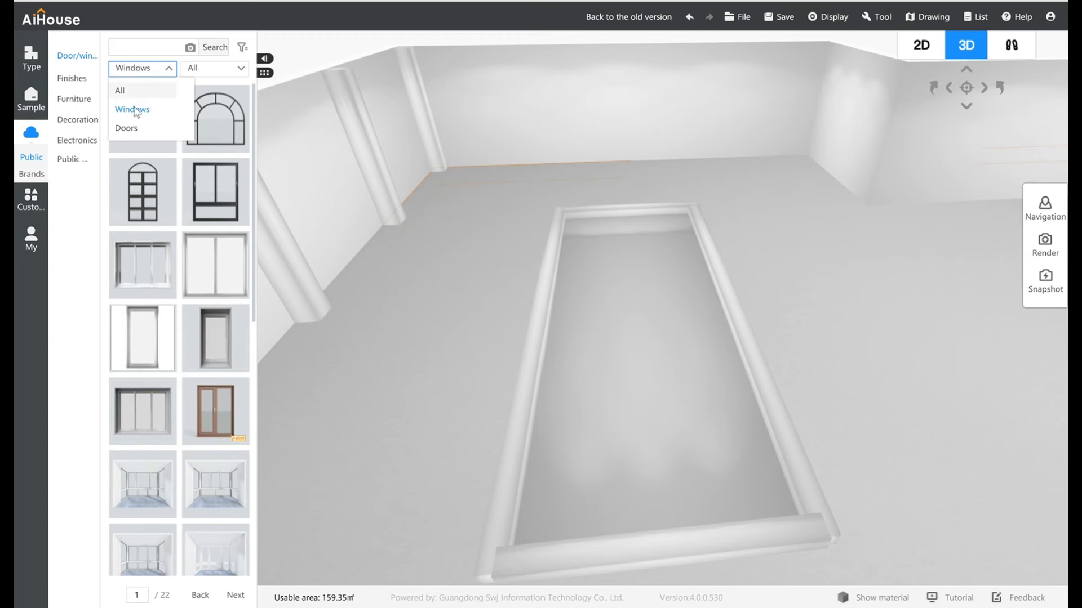
pyautogui.click(85, 87)
pyautogui.moveTo(86, 88)
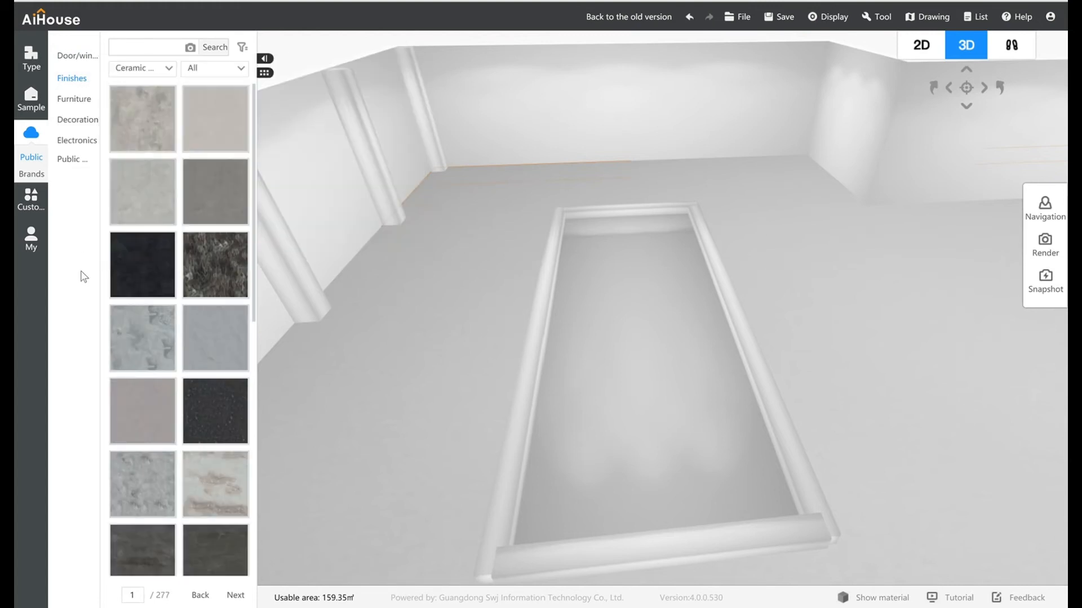
pyautogui.click(165, 70)
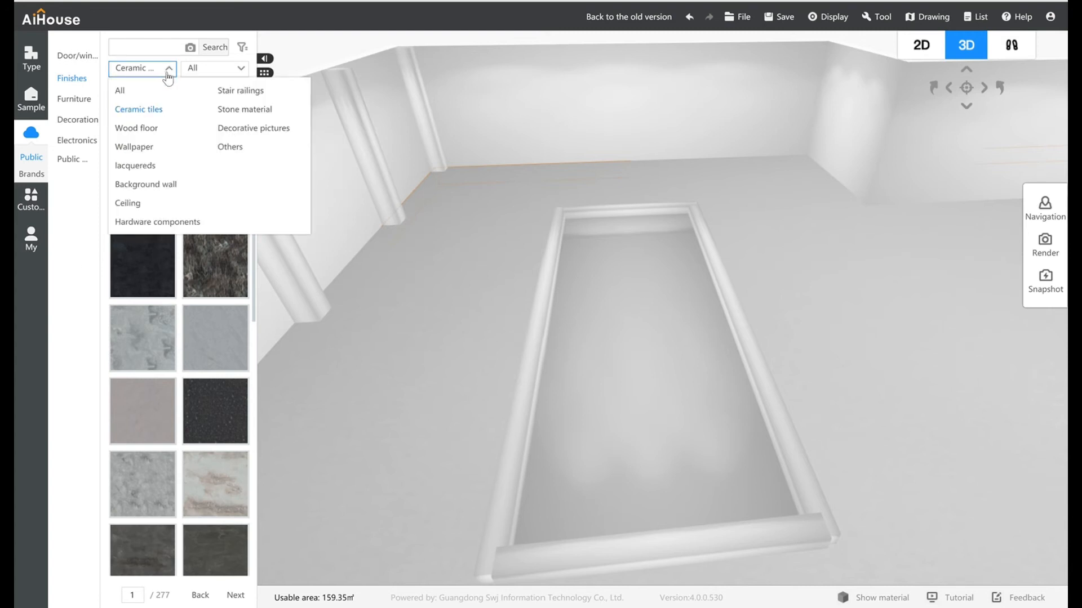
pyautogui.click(217, 68)
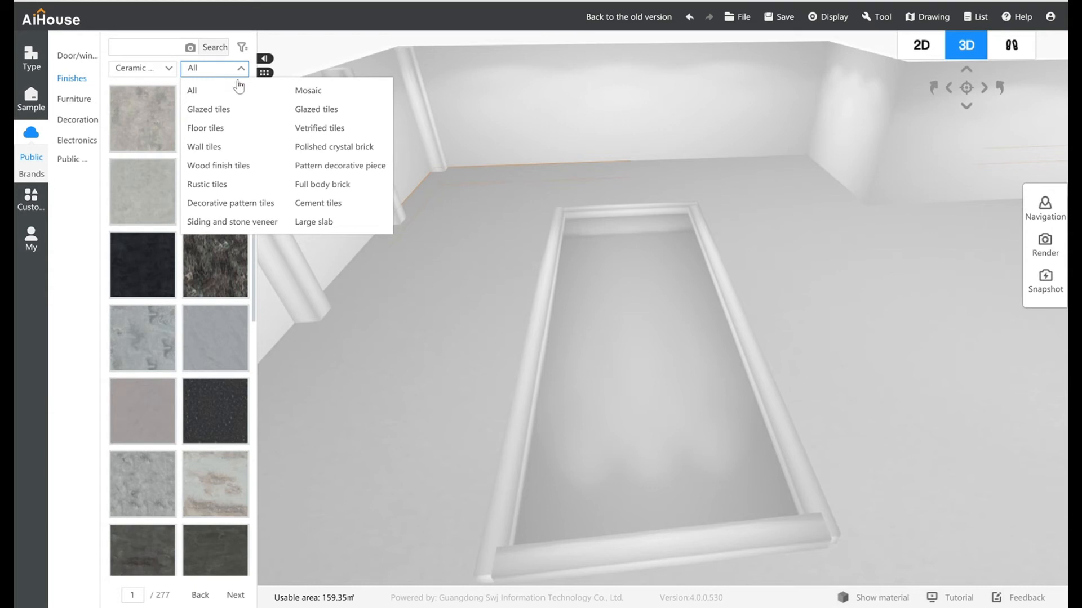
pyautogui.click(309, 92)
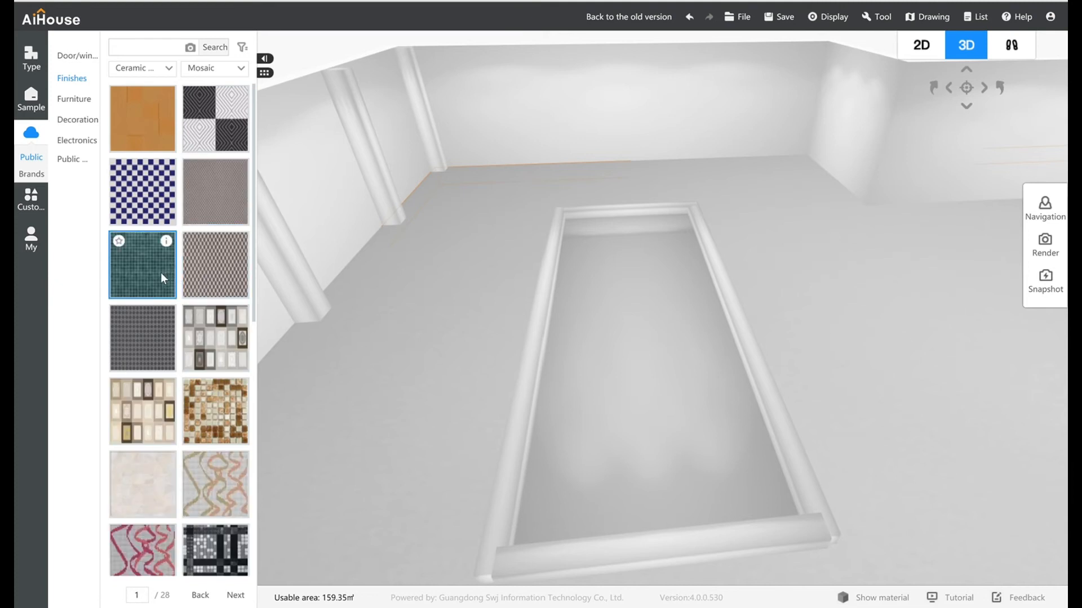
# Apply the dark green small-square mosaic to the recess's far end wall and its bottom
pyautogui.click(159, 272)
pyautogui.moveTo(147, 265)
pyautogui.mouseDown()
pyautogui.moveTo(393, 193)
pyautogui.moveTo(614, 225)
pyautogui.mouseUp()
pyautogui.scroll(2, 610, 234)
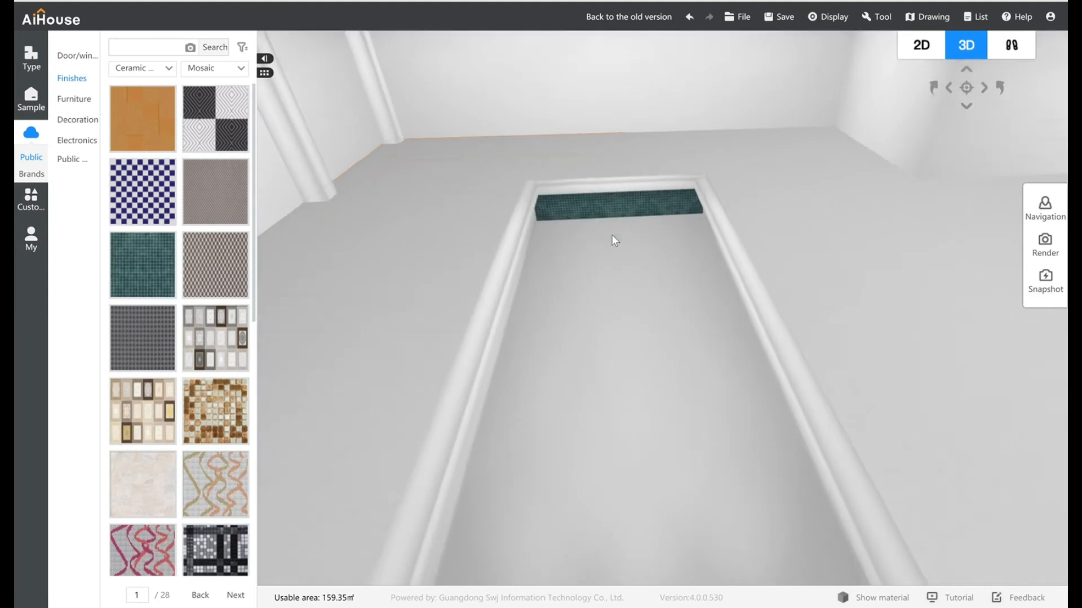
pyautogui.scroll(5, 611, 234)
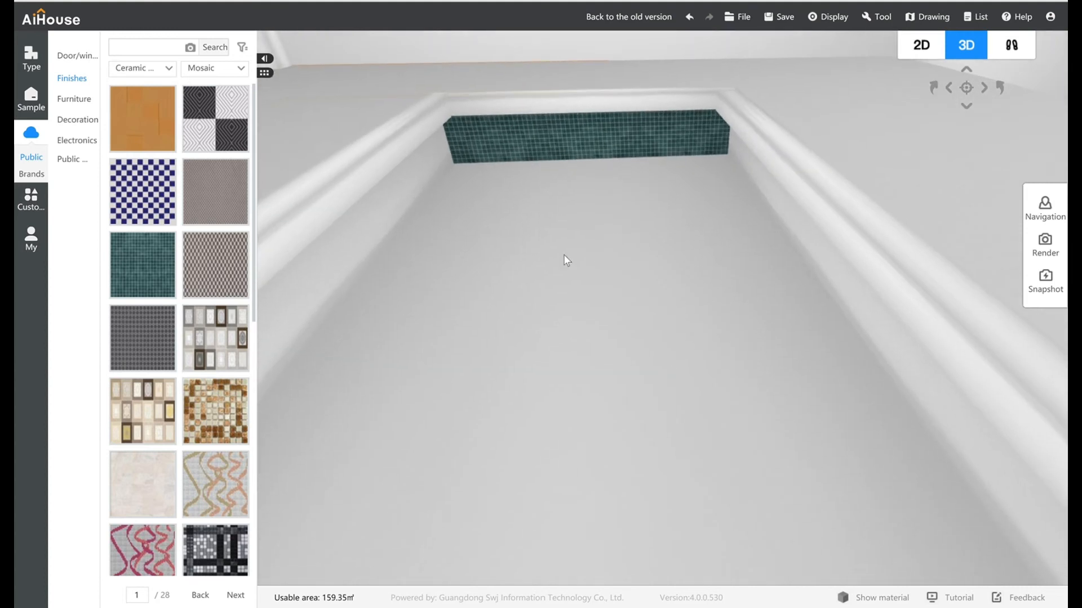
pyautogui.moveTo(124, 268); pyautogui.dragTo(467, 388)
# Apply the same dark green mosaic to both long side walls of the recess and view the whole basin
pyautogui.moveTo(148, 269); pyautogui.dragTo(435, 241)
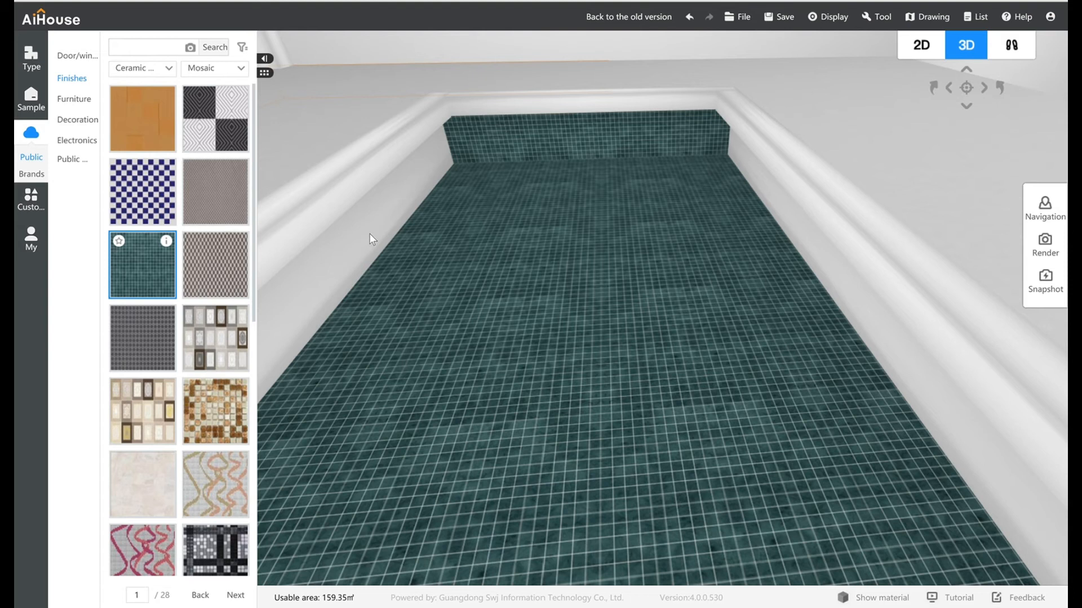
pyautogui.moveTo(160, 283); pyautogui.dragTo(314, 249)
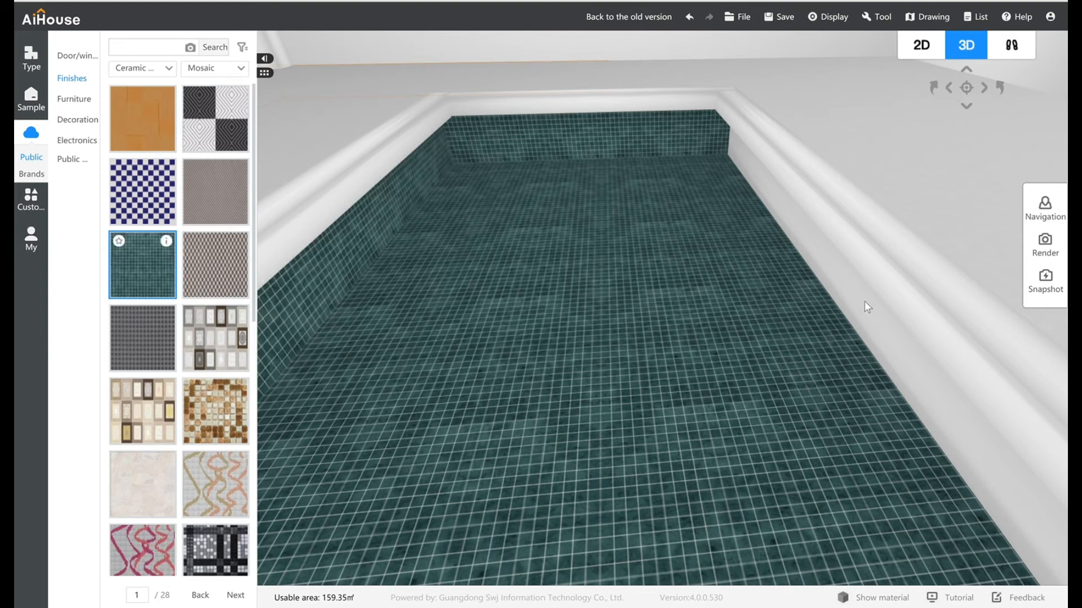
pyautogui.moveTo(164, 271); pyautogui.dragTo(856, 303)
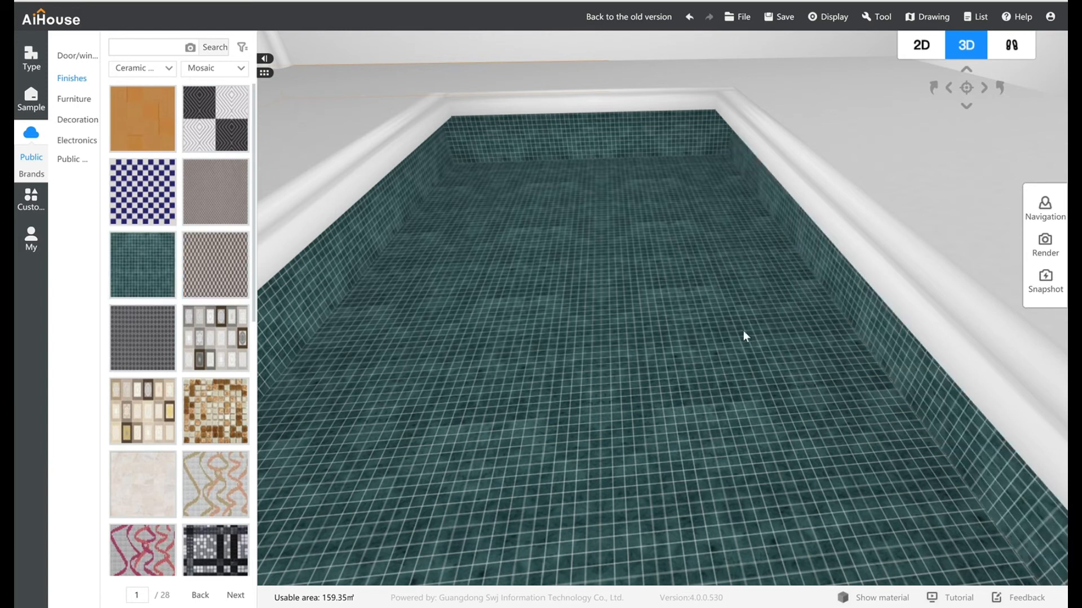
pyautogui.scroll(-3, 742, 330)
pyautogui.scroll(-3, 743, 330)
pyautogui.moveTo(810, 359); pyautogui.dragTo(731, 362)
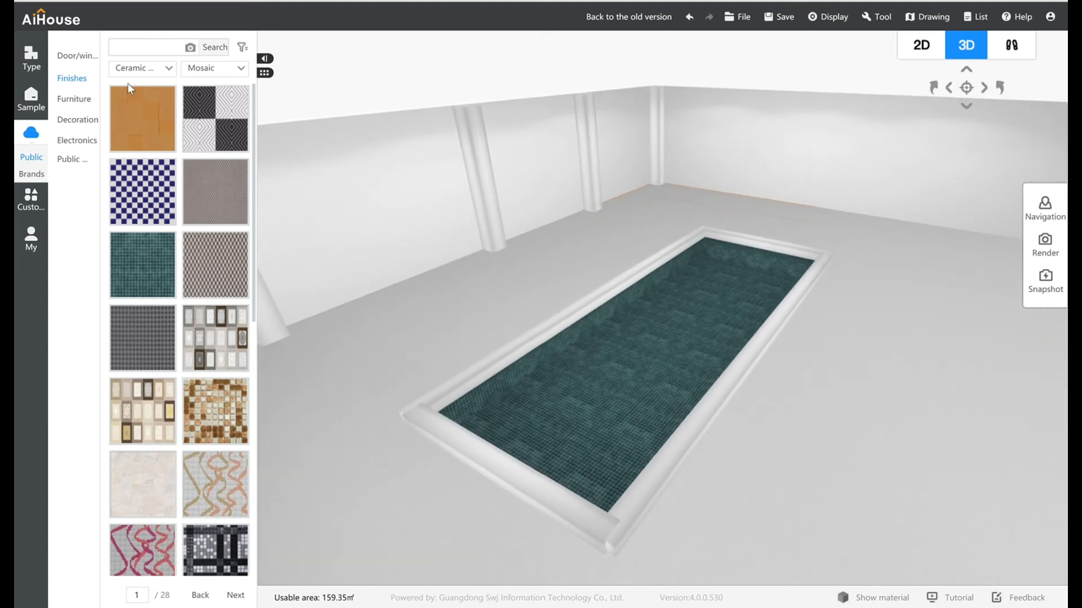
# Look through the favorite finishes in the TEXTURE category for a border finish
pyautogui.click(158, 49)
pyautogui.click(34, 240)
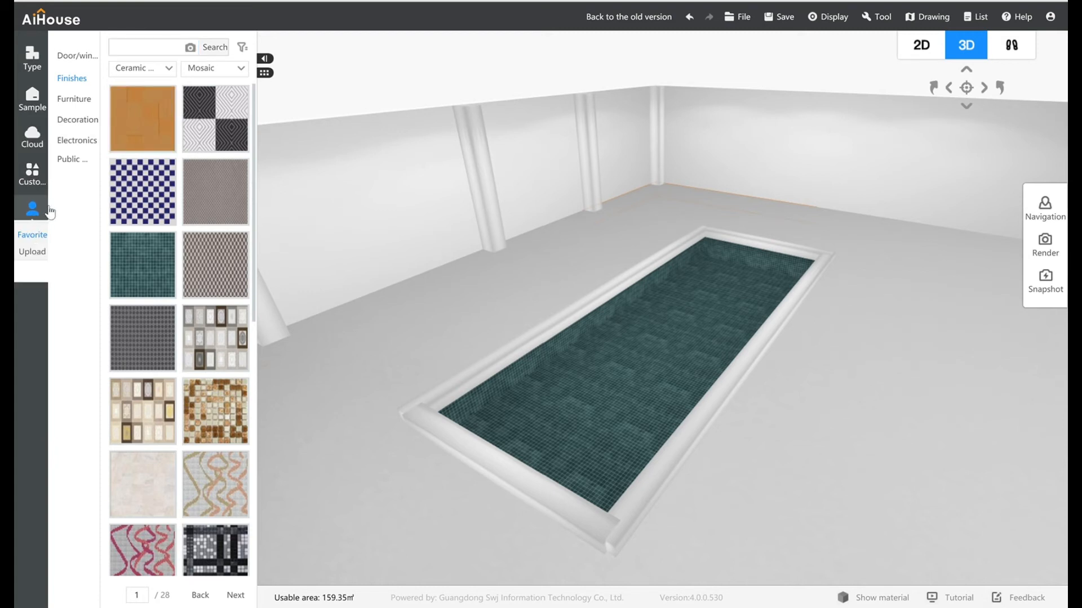
pyautogui.click(49, 212)
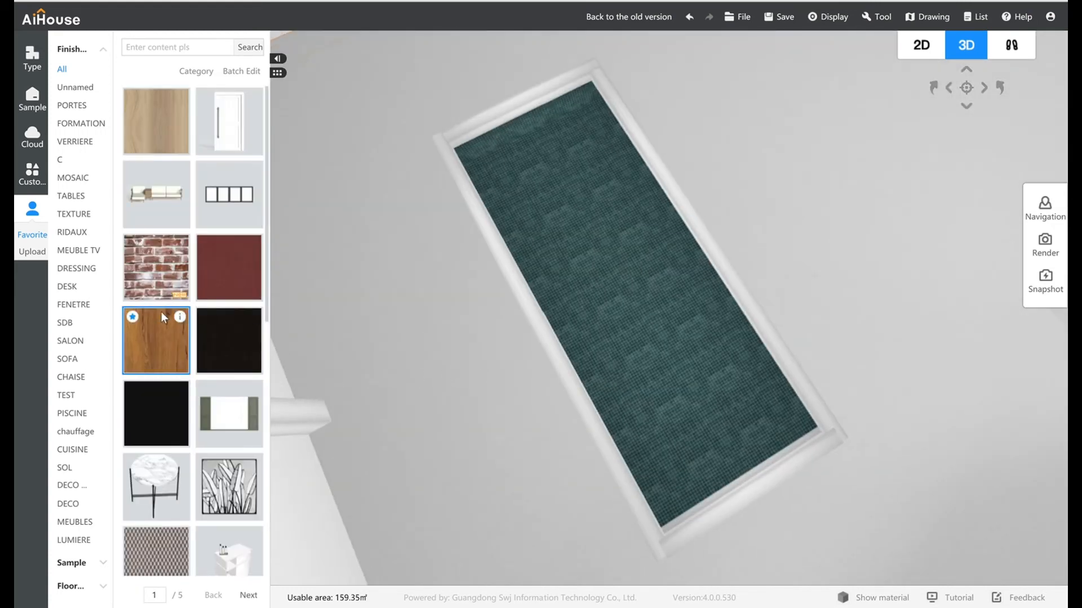
pyautogui.click(77, 214)
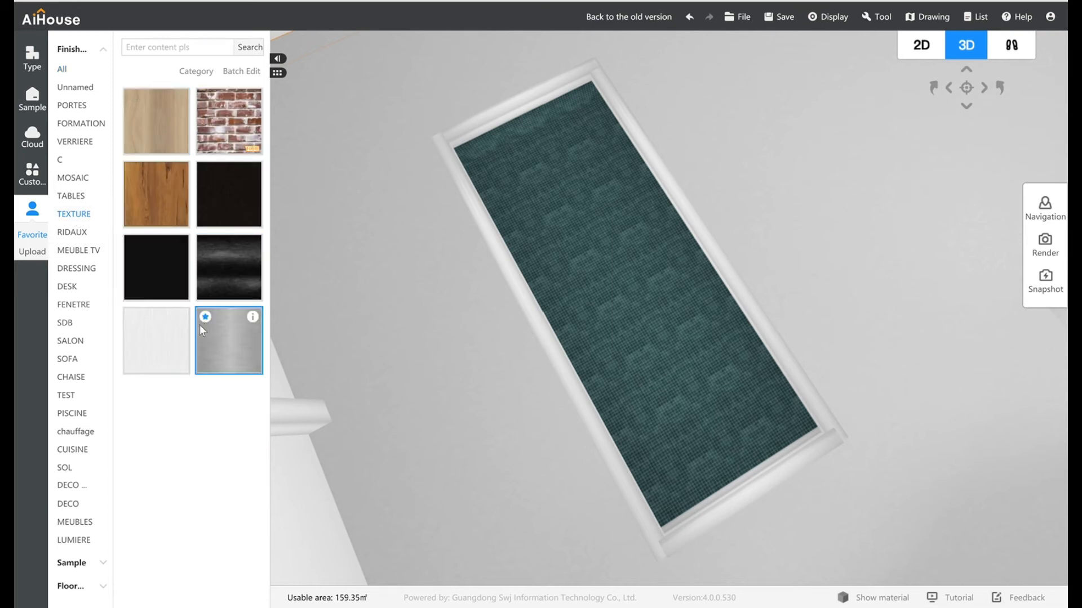
pyautogui.click(171, 49)
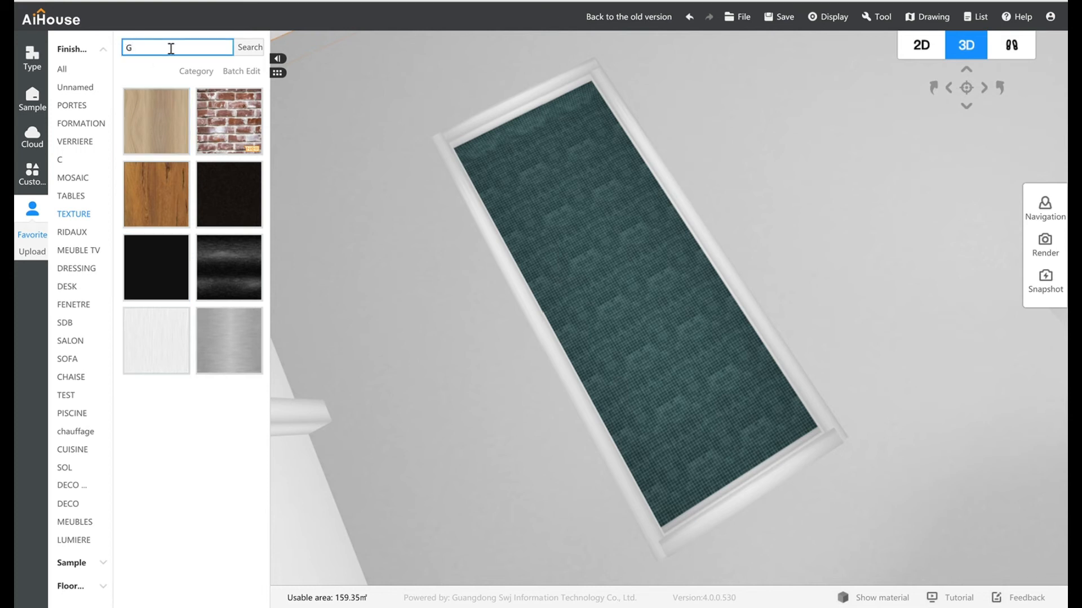
# Search the public library for GOLD and save the brushed gold texture to the TEXTURE collection
pyautogui.click(43, 133)
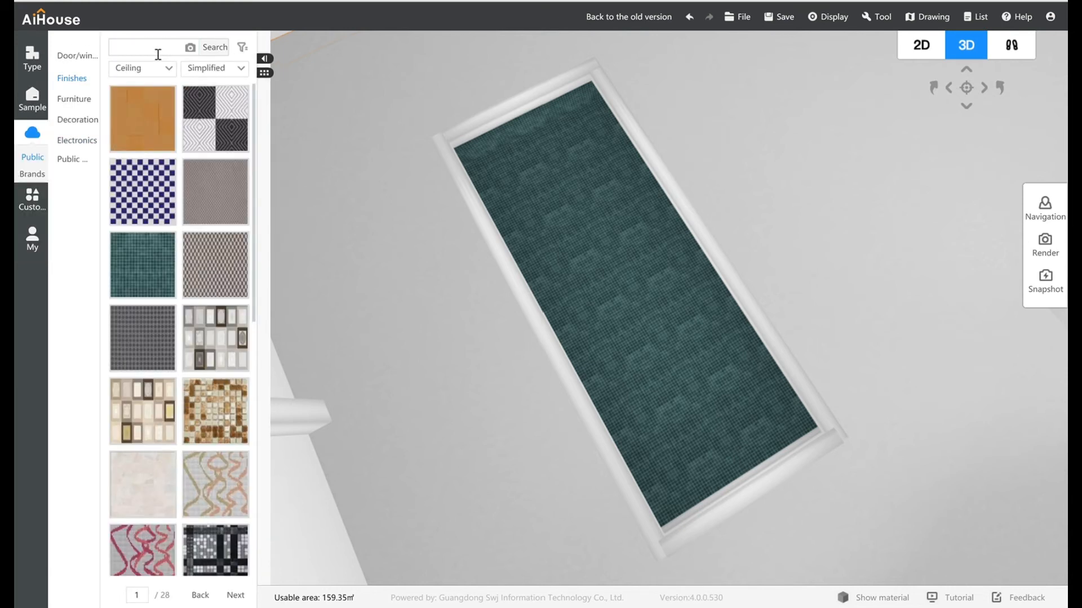
pyautogui.click(158, 54)
pyautogui.write('GOLD')
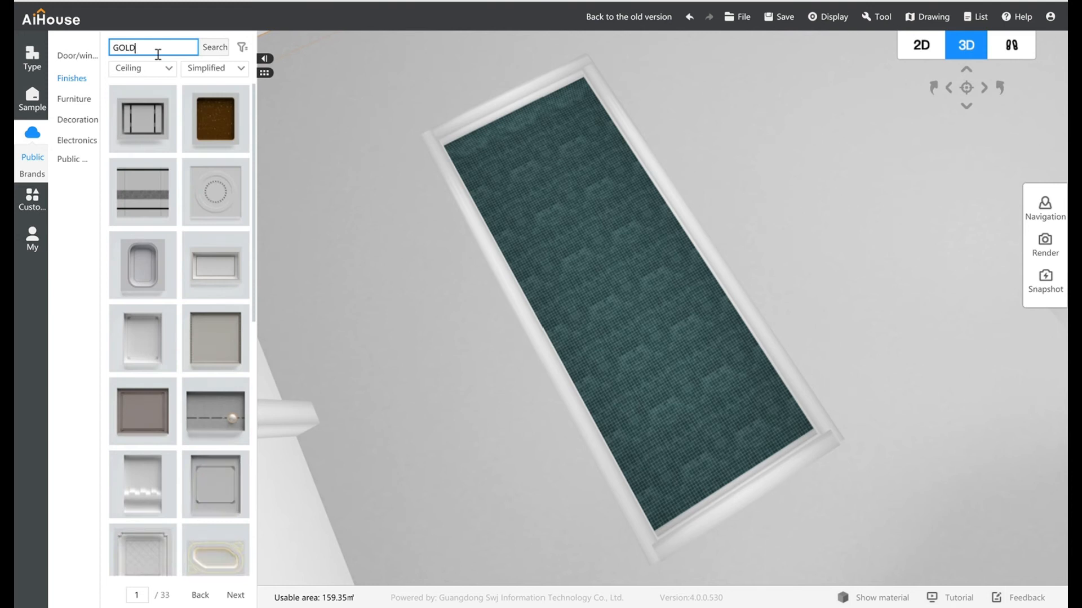
pyautogui.press('Return')
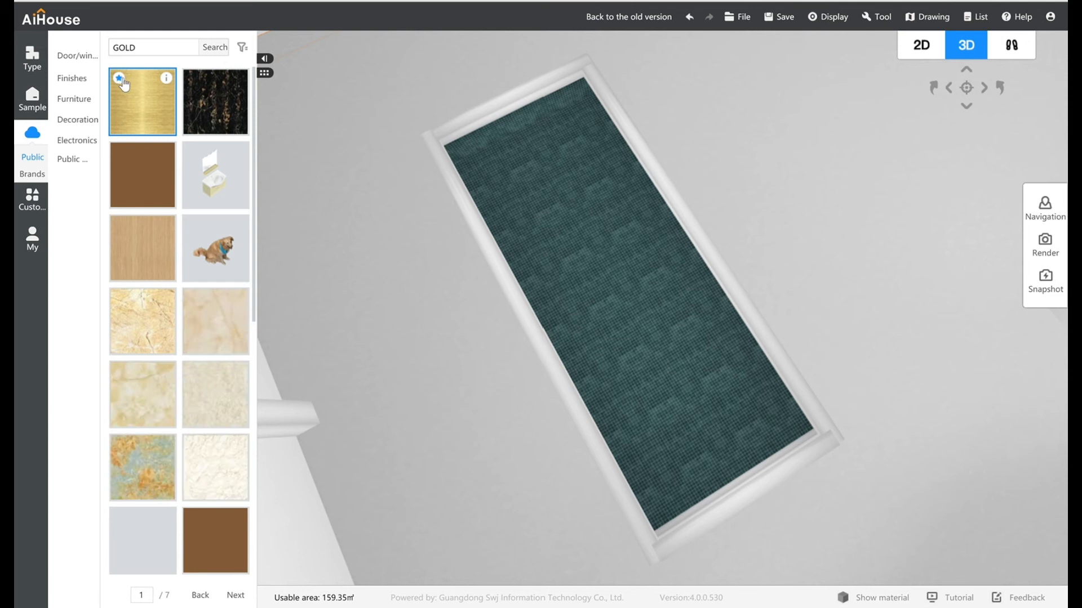
pyautogui.click(122, 80)
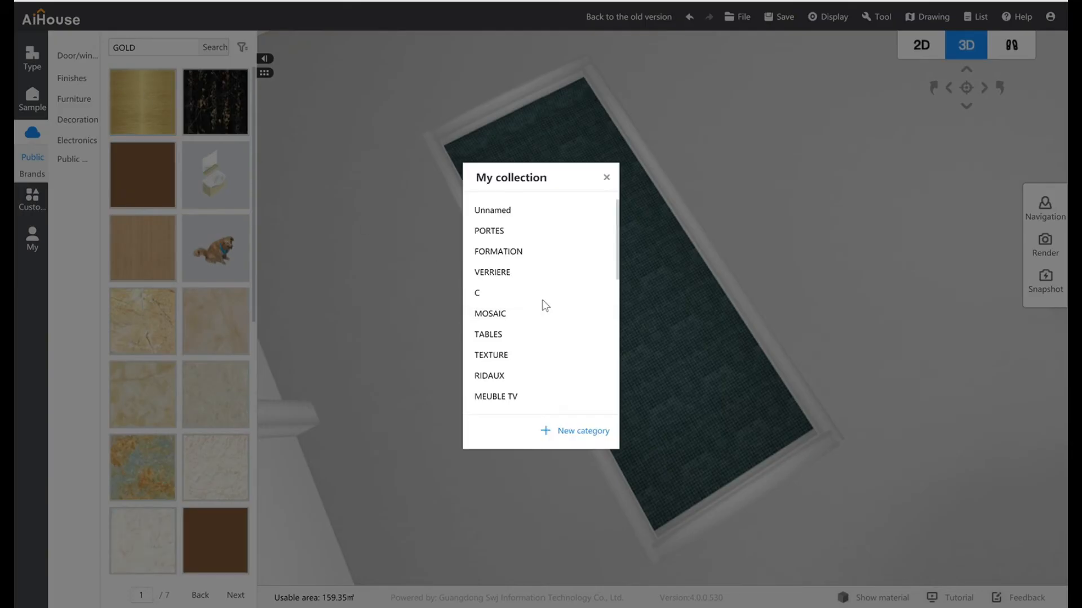
pyautogui.click(584, 357)
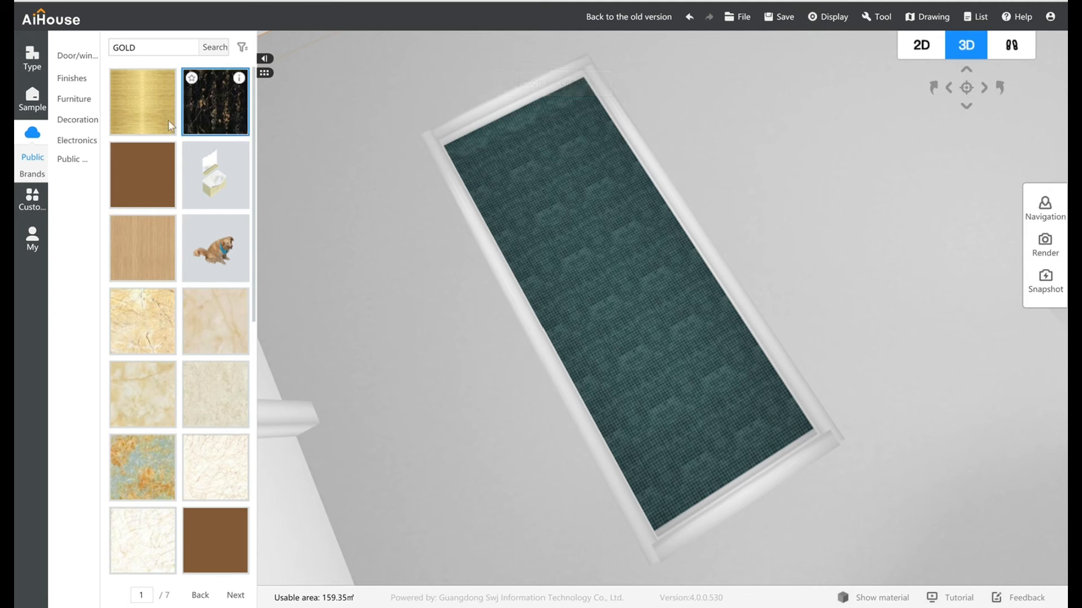
# Apply the brushed gold finish to the top faces of the four border strips and to one long outer side
pyautogui.moveTo(141, 103); pyautogui.dragTo(455, 122)
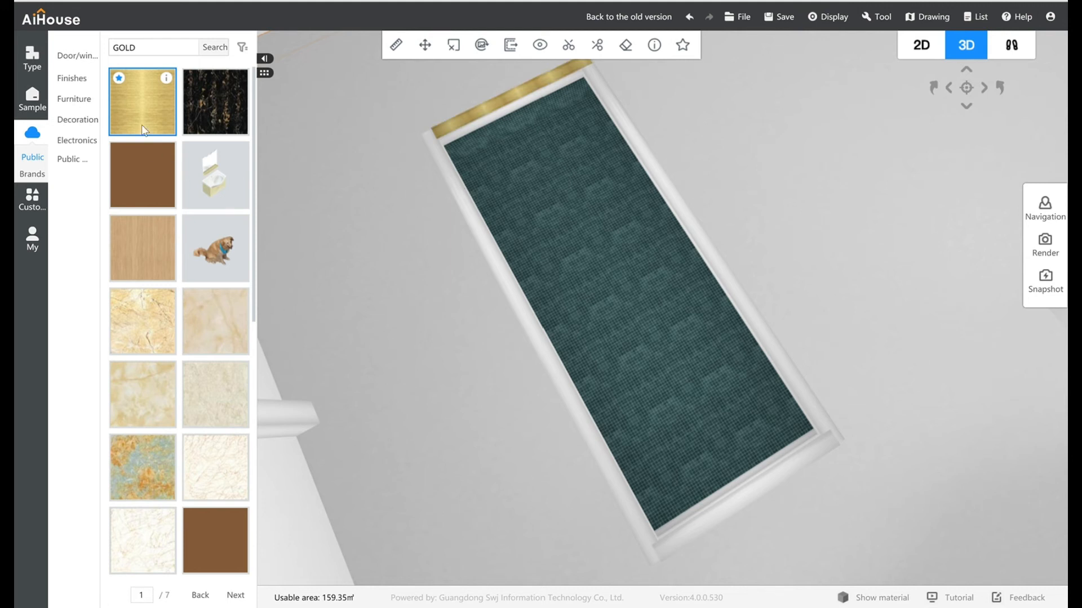
pyautogui.moveTo(140, 112); pyautogui.dragTo(640, 148)
pyautogui.moveTo(802, 496); pyautogui.dragTo(748, 486)
pyautogui.moveTo(775, 479); pyautogui.dragTo(847, 485)
pyautogui.moveTo(141, 101); pyautogui.dragTo(611, 516)
pyautogui.moveTo(726, 462); pyautogui.dragTo(522, 411)
pyautogui.moveTo(142, 104); pyautogui.dragTo(555, 459)
pyautogui.moveTo(144, 107); pyautogui.dragTo(637, 454)
# Cover the remaining outer side faces of the basin's border strips with the brushed gold finish
pyautogui.moveTo(818, 446); pyautogui.dragTo(632, 415)
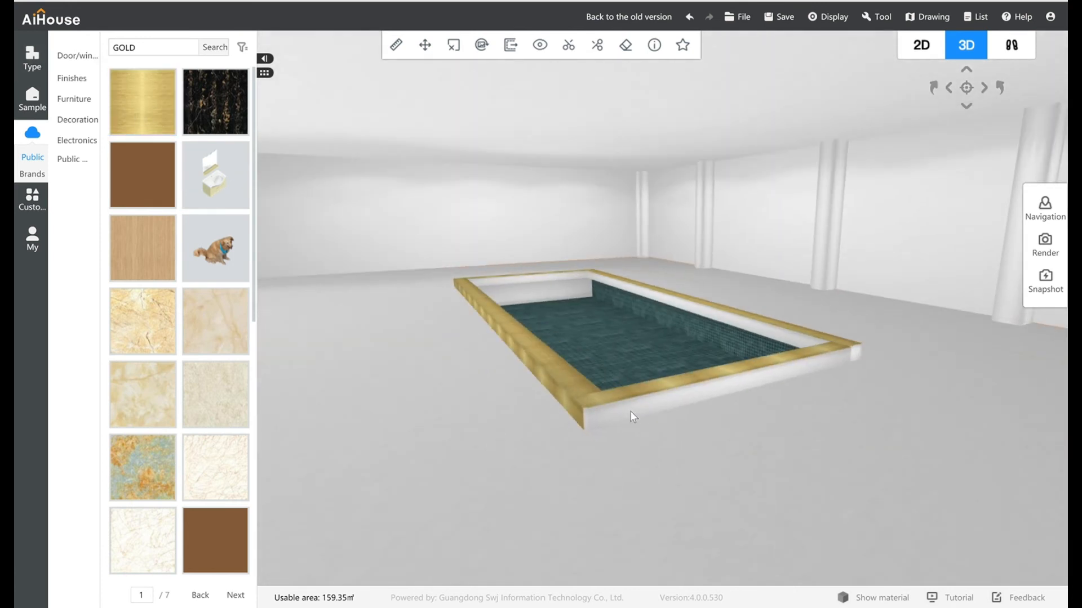
pyautogui.moveTo(144, 112); pyautogui.dragTo(660, 410)
pyautogui.moveTo(141, 110); pyautogui.dragTo(584, 417)
pyautogui.moveTo(127, 110); pyautogui.dragTo(569, 414)
pyautogui.scroll(4, 641, 424)
pyautogui.moveTo(884, 457); pyautogui.dragTo(710, 471)
pyautogui.moveTo(136, 110); pyautogui.dragTo(732, 479)
pyautogui.moveTo(144, 395); pyautogui.dragTo(495, 332)
pyautogui.moveTo(564, 343); pyautogui.dragTo(659, 360)
pyautogui.moveTo(143, 397); pyautogui.dragTo(606, 363)
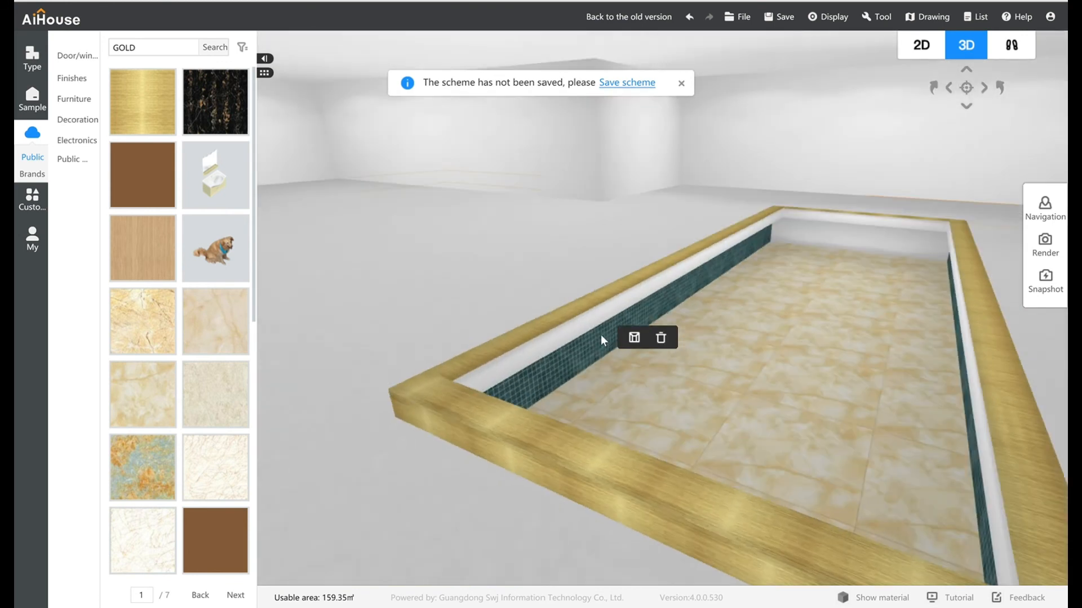
pyautogui.click(689, 17)
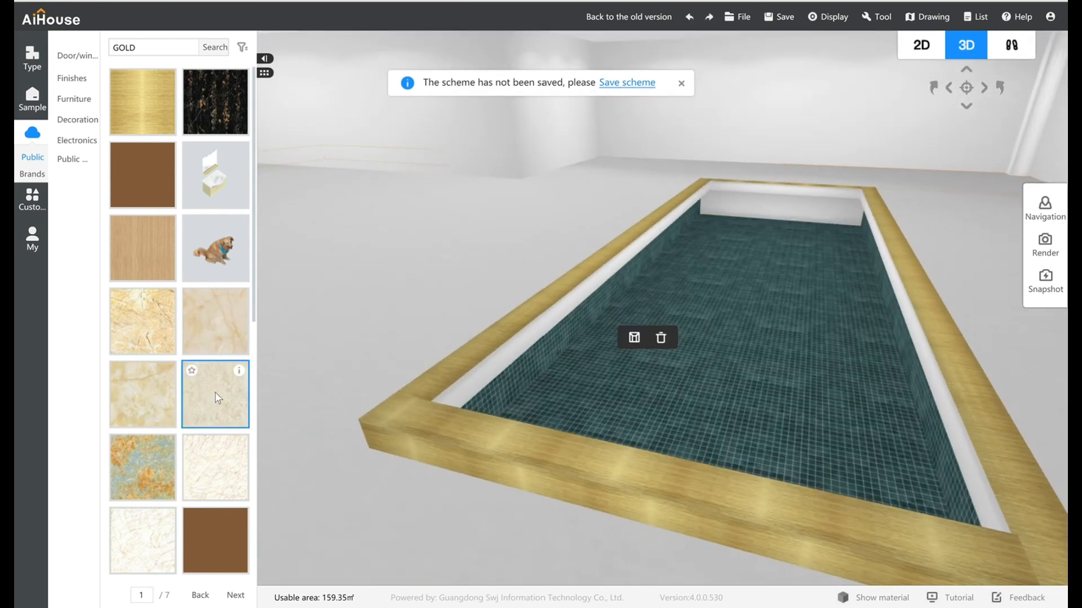
# Return to the Mosaic ceramic tiles among the public Finishes
pyautogui.scroll(-1, 709, 337)
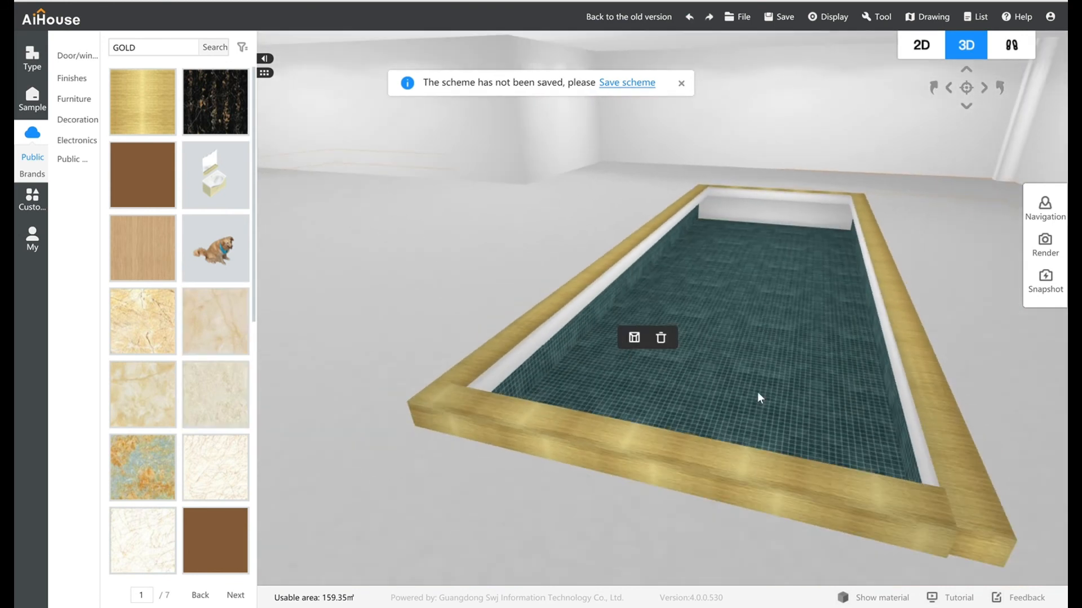
pyautogui.moveTo(758, 397); pyautogui.dragTo(580, 379)
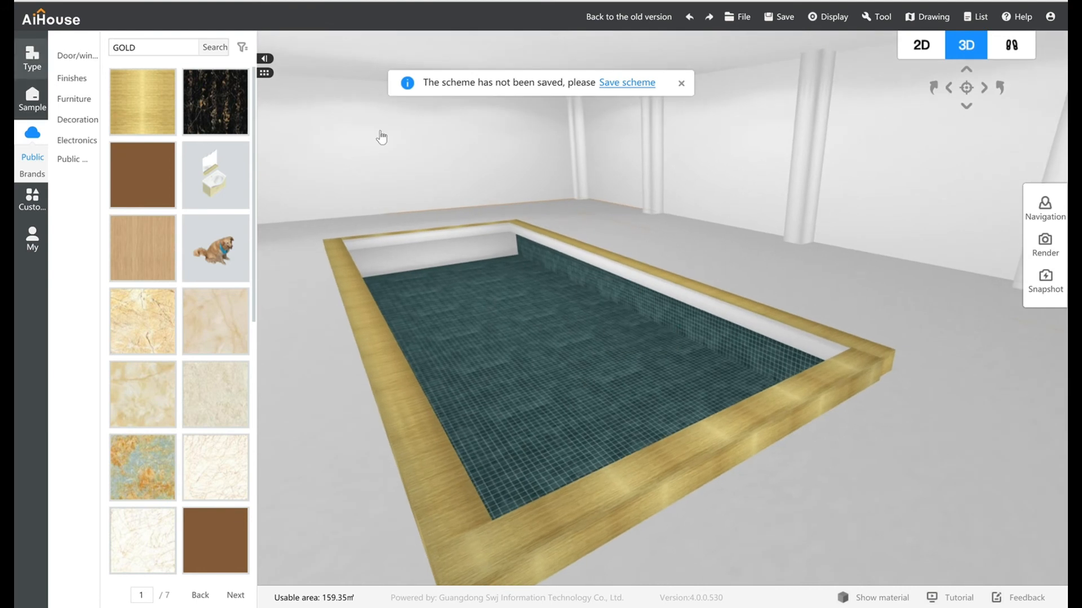
pyautogui.click(381, 137)
pyautogui.click(219, 73)
pyautogui.click(320, 90)
# Apply the dark green small-square mosaic to the white inner faces of the basin's border strips
pyautogui.moveTo(665, 327); pyautogui.dragTo(417, 316)
pyautogui.moveTo(143, 271); pyautogui.dragTo(569, 337)
pyautogui.moveTo(560, 290); pyautogui.dragTo(811, 366)
pyautogui.moveTo(160, 269); pyautogui.dragTo(619, 283)
pyautogui.moveTo(564, 332); pyautogui.dragTo(777, 361)
pyautogui.moveTo(148, 273); pyautogui.dragTo(635, 292)
pyautogui.moveTo(565, 360); pyautogui.dragTo(812, 370)
pyautogui.moveTo(135, 277); pyautogui.dragTo(777, 361)
# Search the public library for WATER and go to the second page of models
pyautogui.click(139, 51)
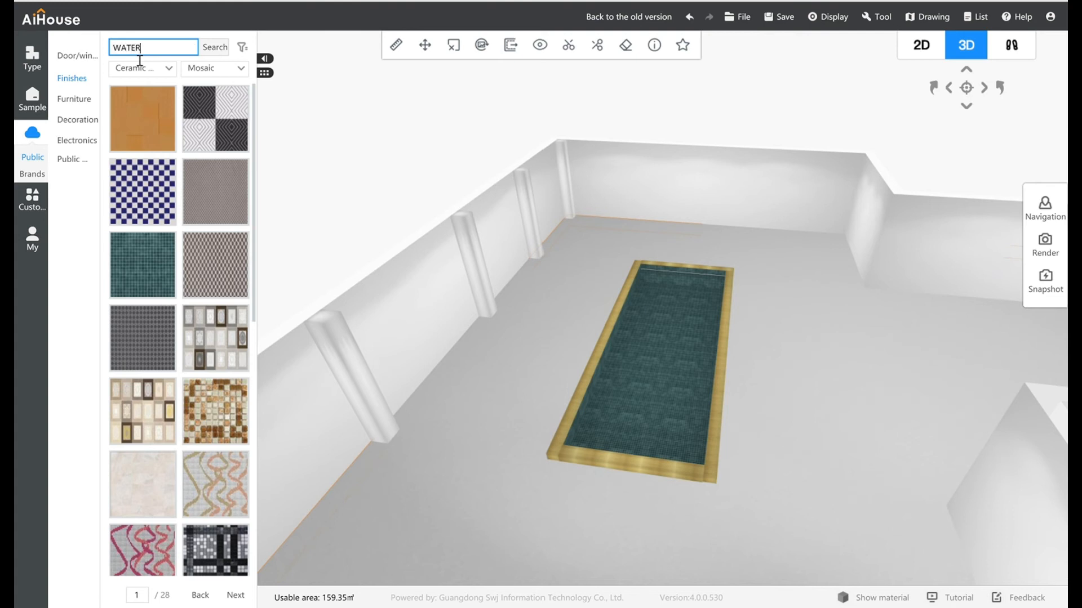
pyautogui.press('Return')
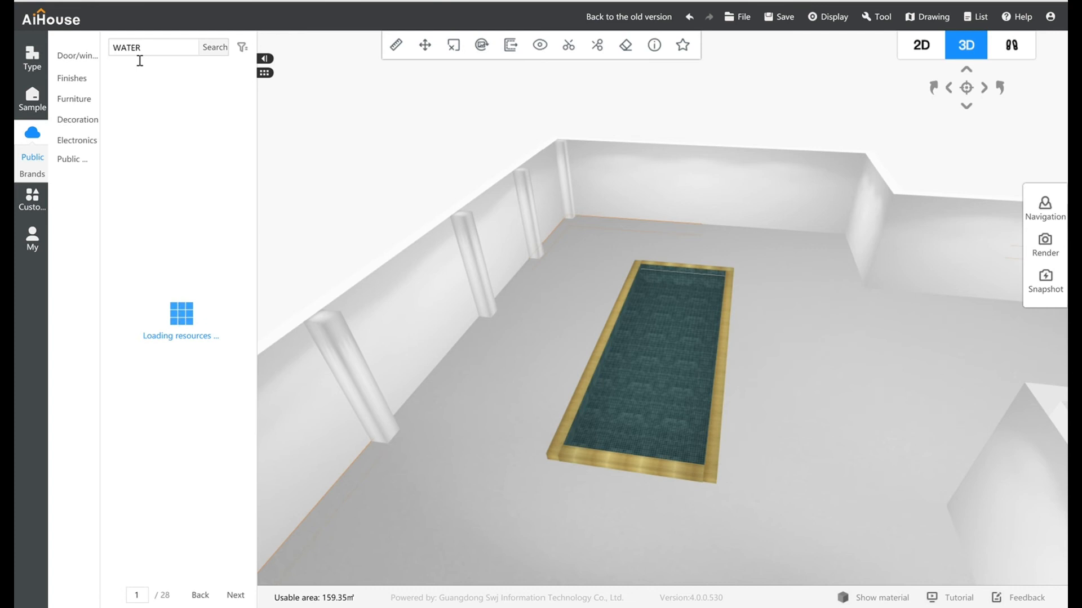
pyautogui.scroll(5, 661, 388)
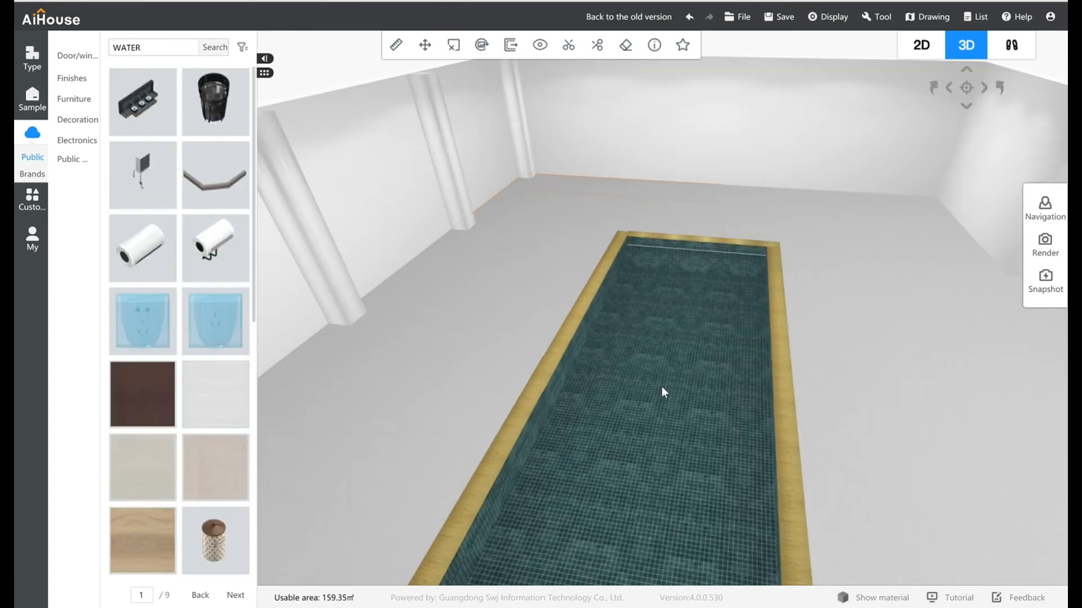
pyautogui.scroll(-5, 242, 555)
pyautogui.scroll(-3, 225, 600)
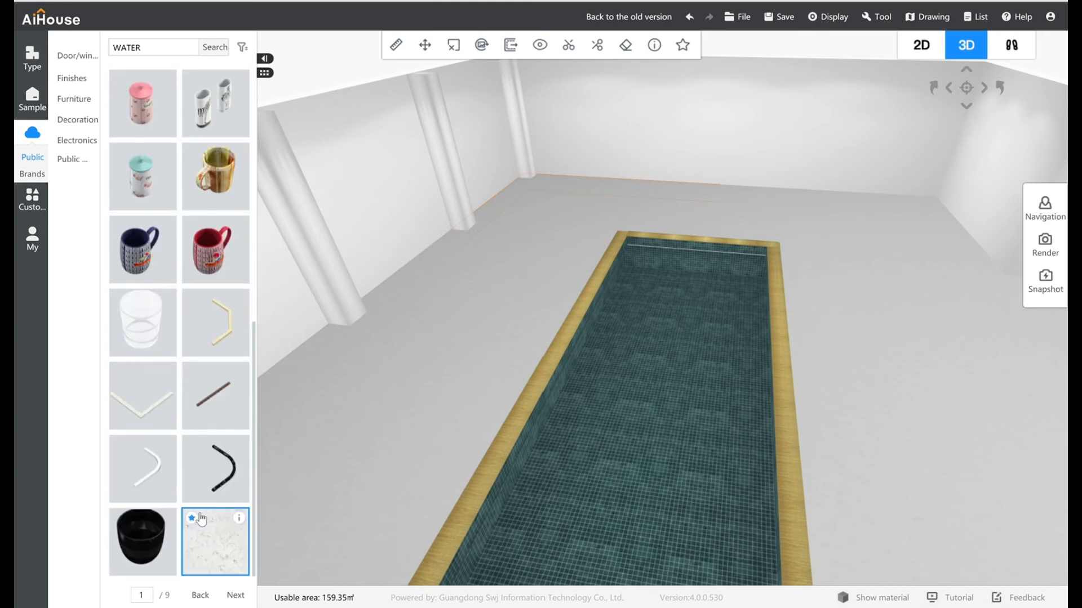
pyautogui.click(235, 593)
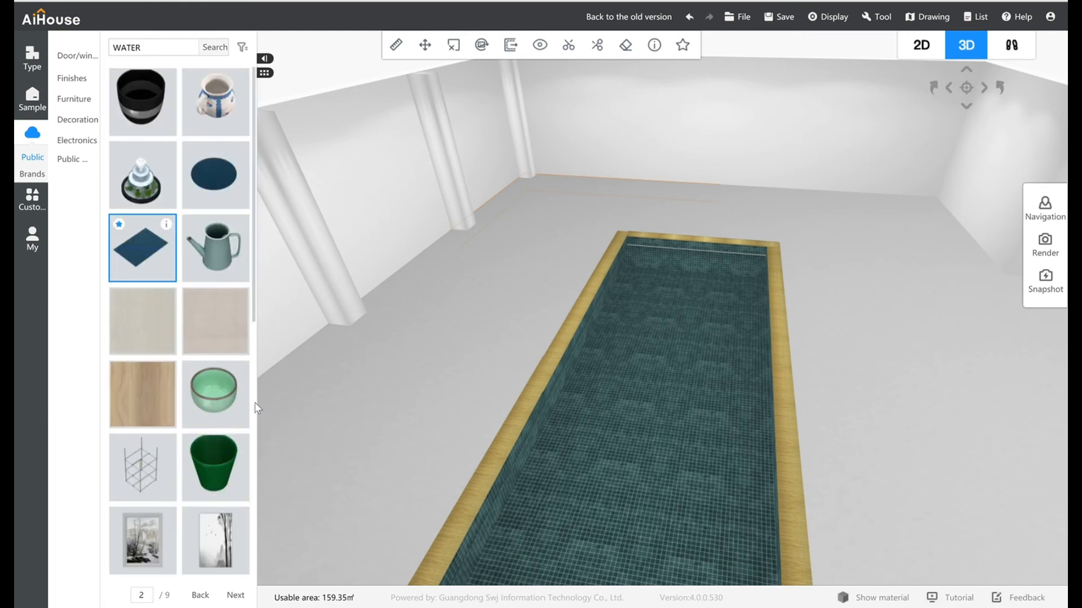
# Place the rectangular water surface model in the basin and shift it toward one long side
pyautogui.click(123, 270)
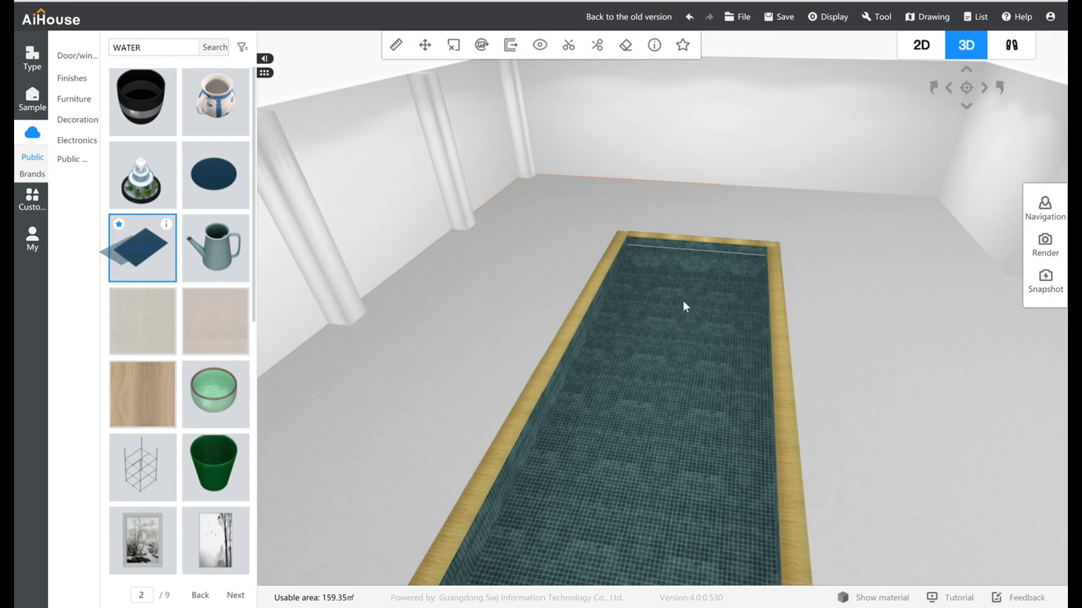
pyautogui.click(680, 469)
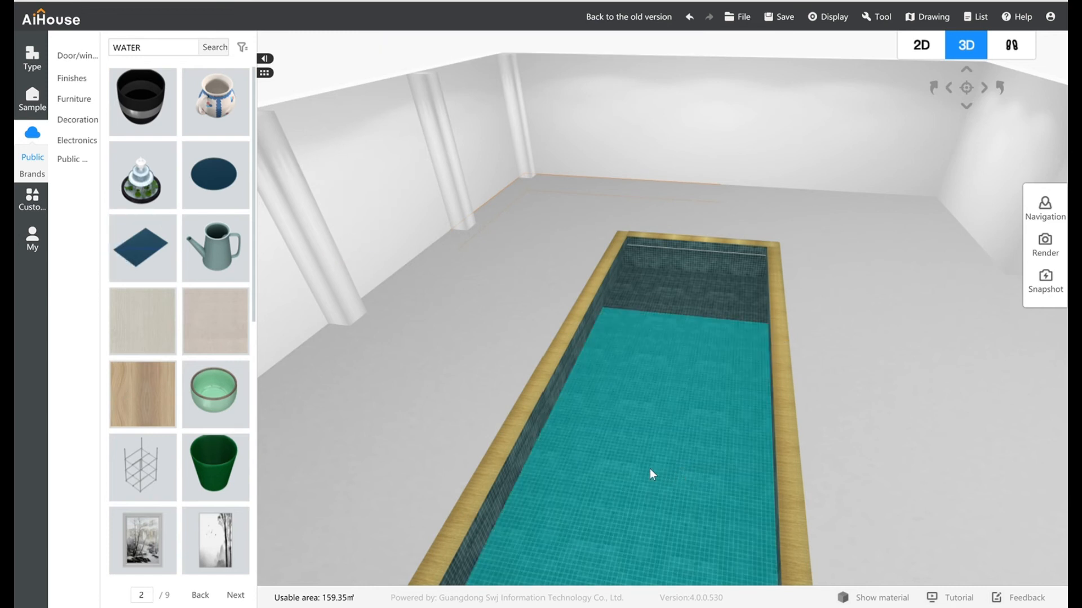
pyautogui.click(706, 490)
pyautogui.moveTo(714, 486); pyautogui.dragTo(843, 394, button='right')
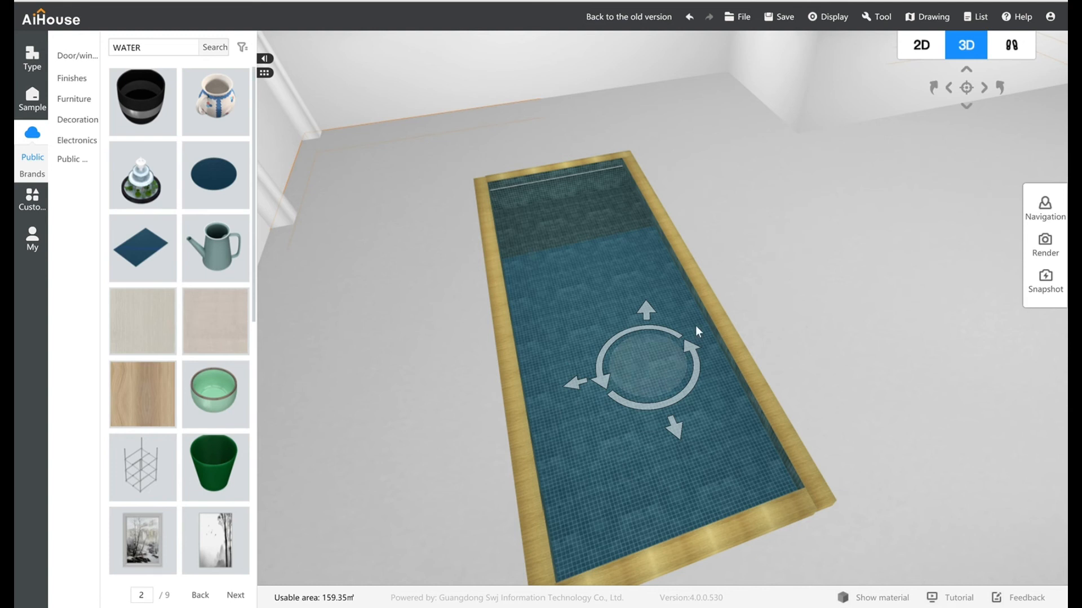
pyautogui.moveTo(577, 384); pyautogui.dragTo(709, 350)
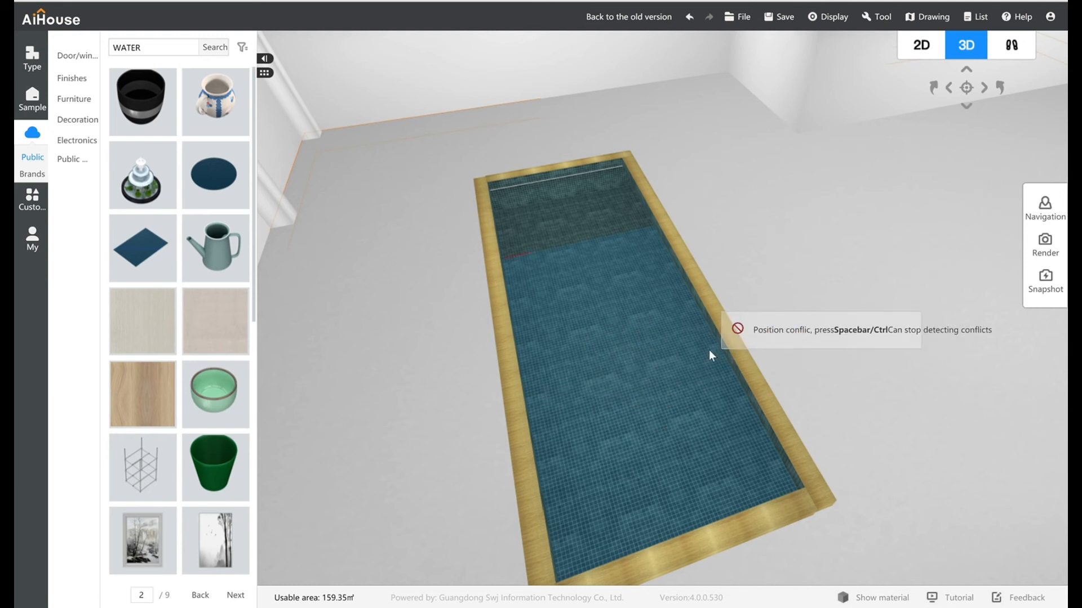
pyautogui.click(620, 367)
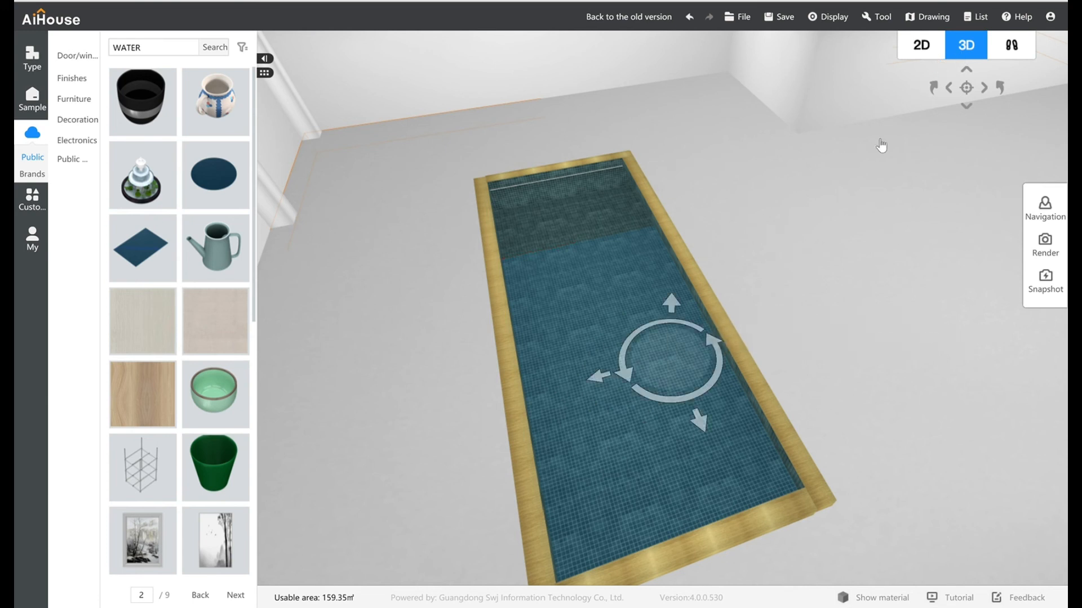
# Select the water surface and show it in the 2D plan for resizing
pyautogui.press('space')
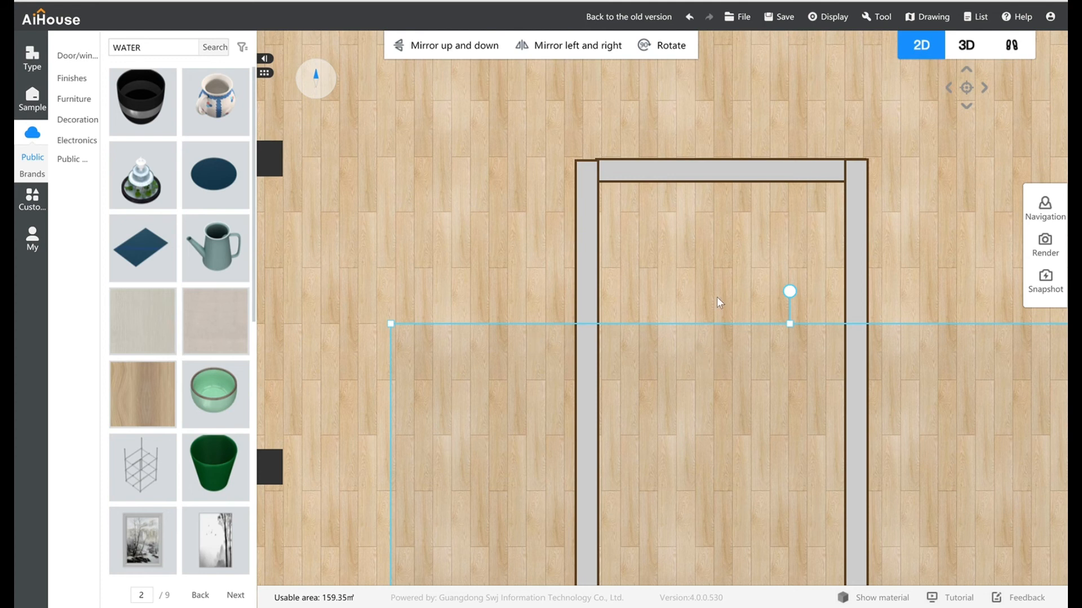
pyautogui.moveTo(701, 267); pyautogui.dragTo(658, 141)
pyautogui.click(658, 141)
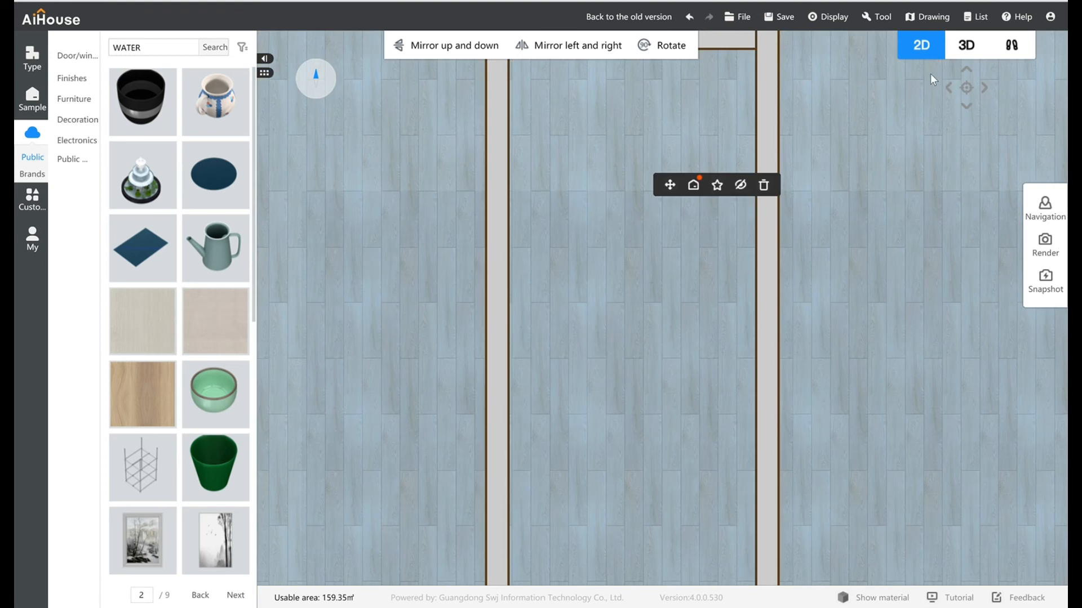
pyautogui.click(965, 46)
pyautogui.click(605, 357)
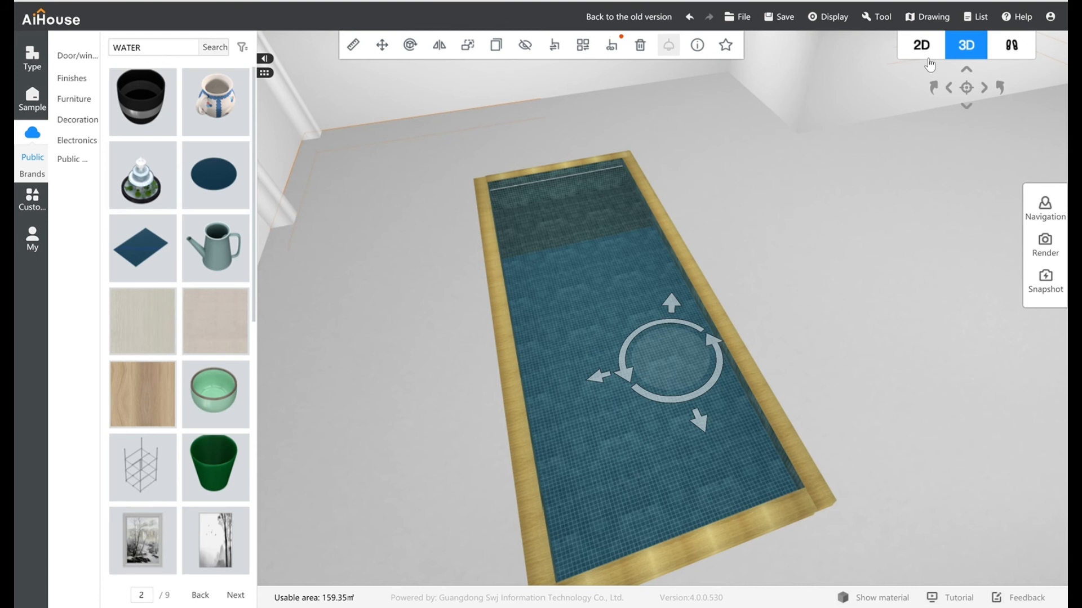
pyautogui.click(923, 47)
pyautogui.moveTo(312, 200); pyautogui.dragTo(404, 178)
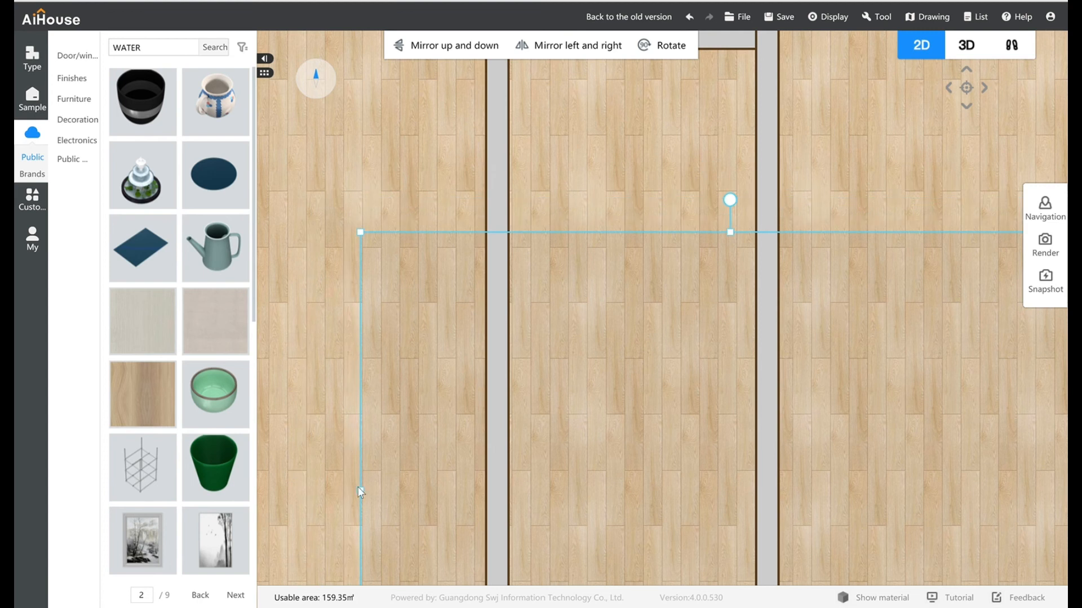
# Stretch the water surface's left edge to the left border strip and its upper edge to the upper strip
pyautogui.moveTo(370, 501); pyautogui.dragTo(509, 458)
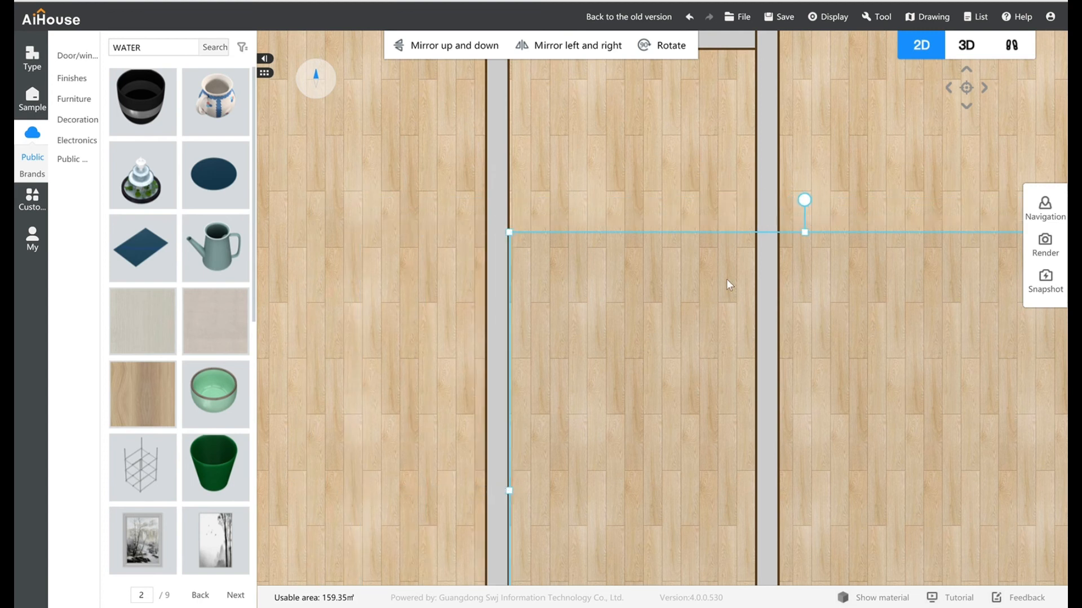
pyautogui.moveTo(813, 235); pyautogui.dragTo(794, 49)
pyautogui.scroll(-2, 389, 417)
pyautogui.scroll(-1, 390, 417)
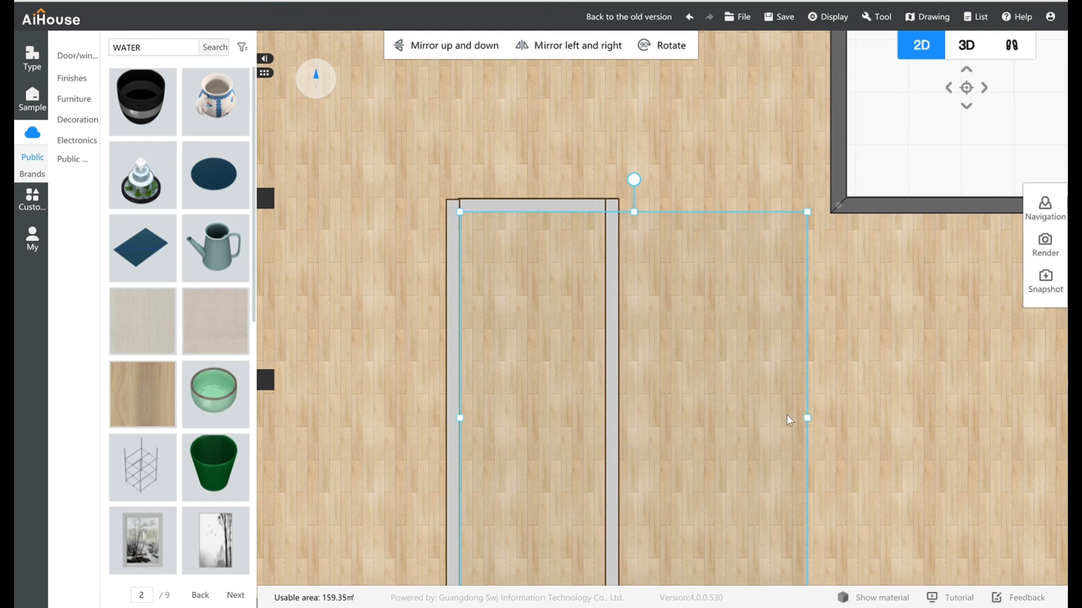
# Pull in the water surface's right and lower edges to the border strips, making it about 2184 by 5924 mm
pyautogui.moveTo(817, 429); pyautogui.dragTo(609, 415)
pyautogui.scroll(-3, 666, 382)
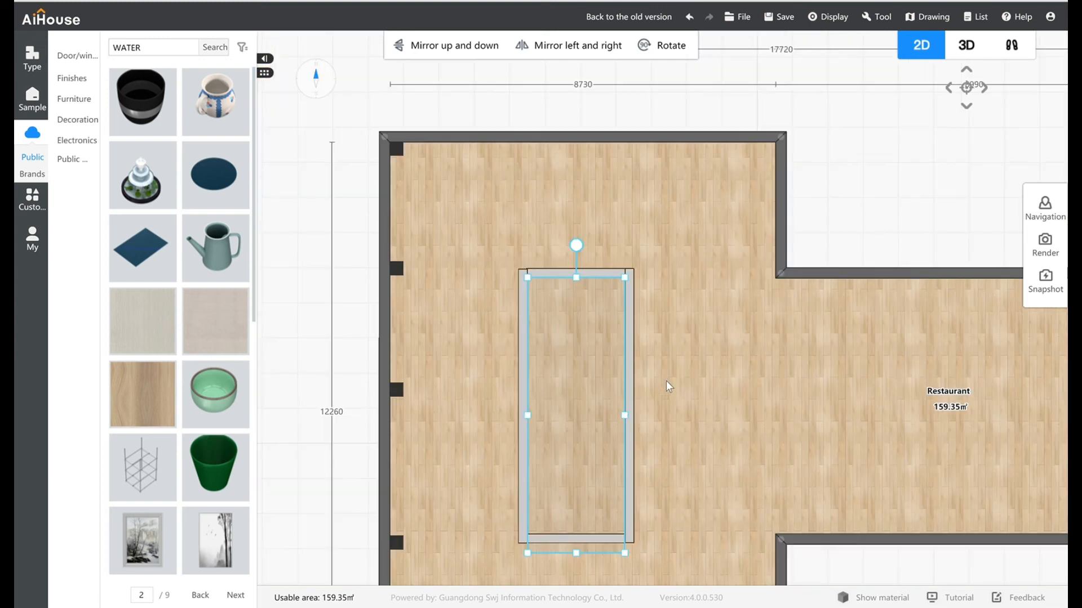
pyautogui.moveTo(587, 563); pyautogui.dragTo(578, 540)
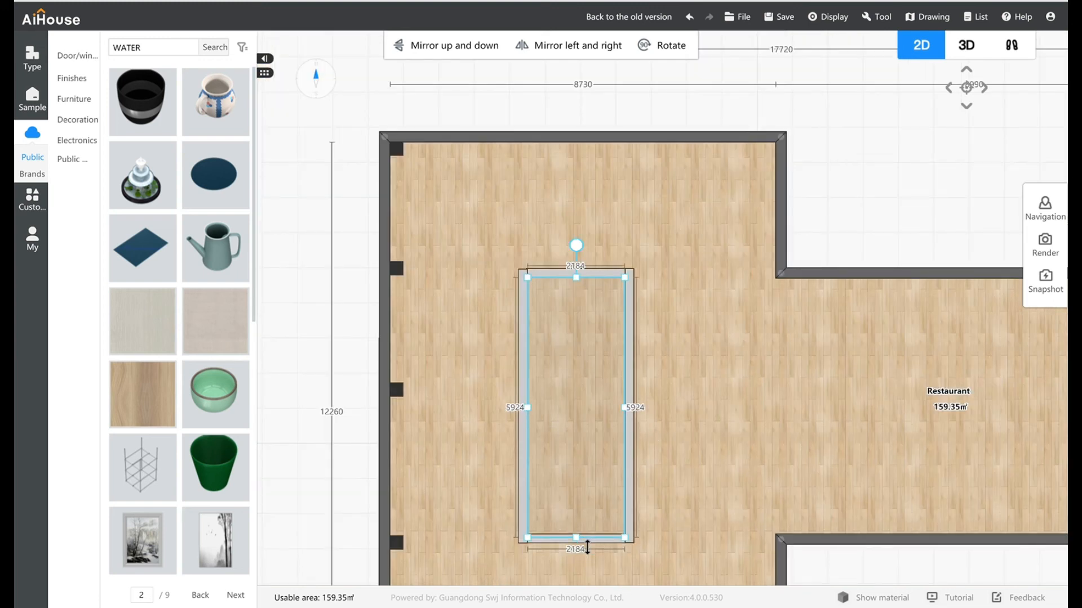
pyautogui.moveTo(587, 544); pyautogui.dragTo(588, 543)
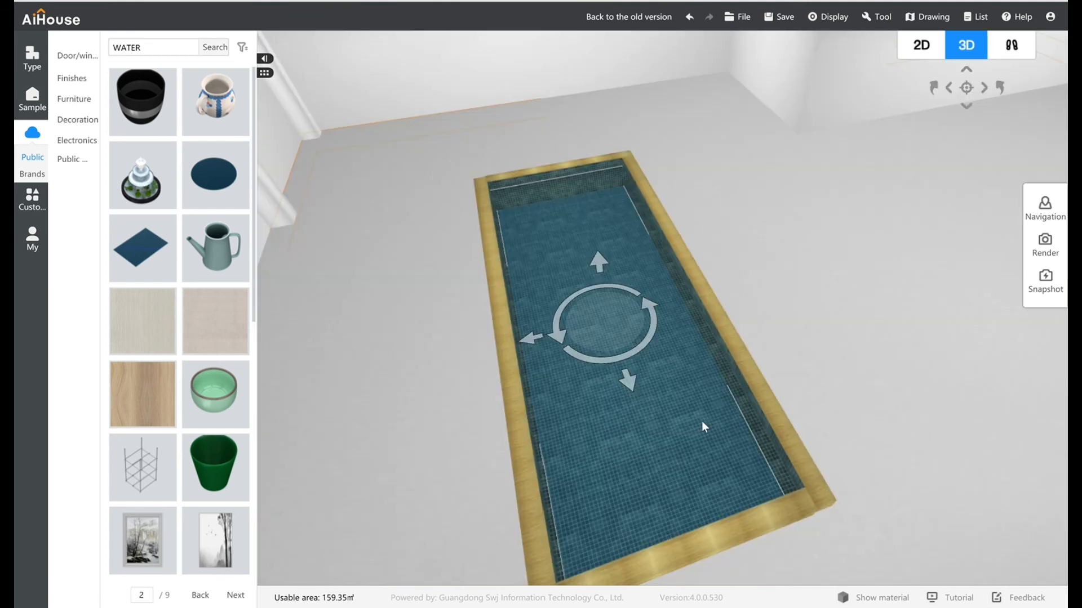
# Adjust the resized water surface's position inside the basin in 3D and inspect the finished pool
pyautogui.moveTo(560, 370); pyautogui.dragTo(522, 343, button='right')
pyautogui.moveTo(655, 274); pyautogui.dragTo(694, 272)
pyautogui.click(821, 384)
pyautogui.click(636, 347)
pyautogui.click(637, 349)
pyautogui.moveTo(655, 250); pyautogui.dragTo(653, 274)
pyautogui.click(857, 513)
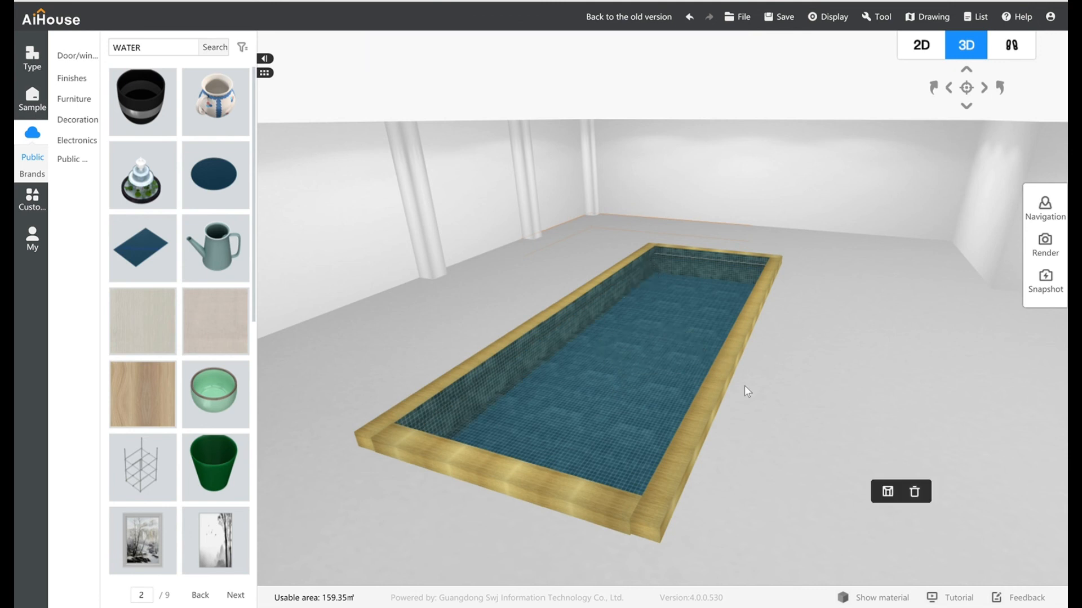
# Raise the water surface inside the pool closer to the rim of the gold border
pyautogui.click(627, 319)
pyautogui.moveTo(652, 272); pyautogui.dragTo(654, 246)
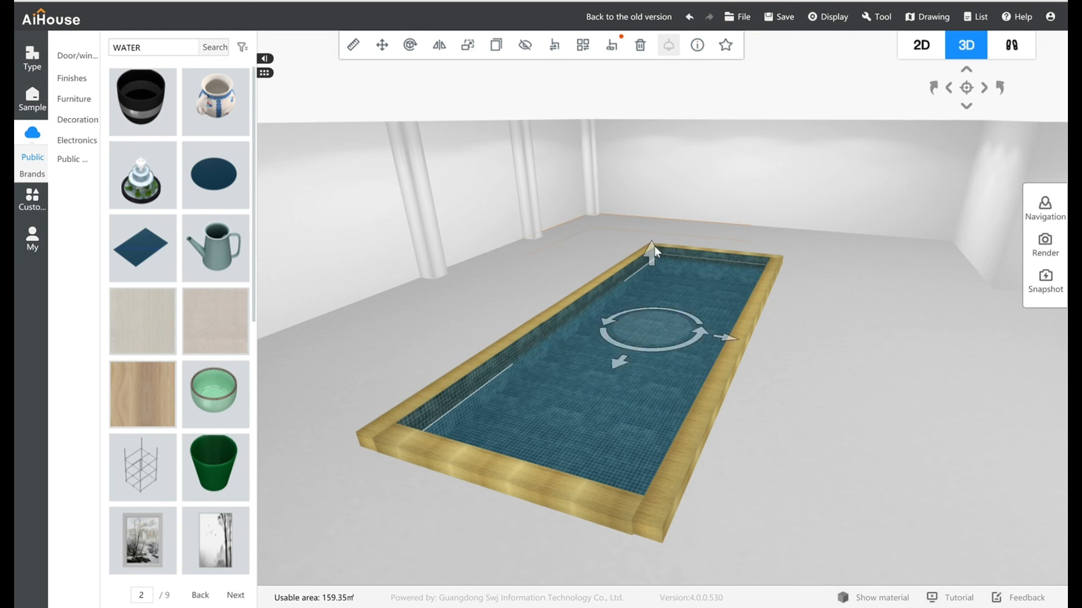
pyautogui.click(834, 438)
# Cover the restaurant floor with the light grey stone-look ceramic tile, after first trying the diagonally veined beige one
pyautogui.moveTo(783, 493); pyautogui.dragTo(762, 511)
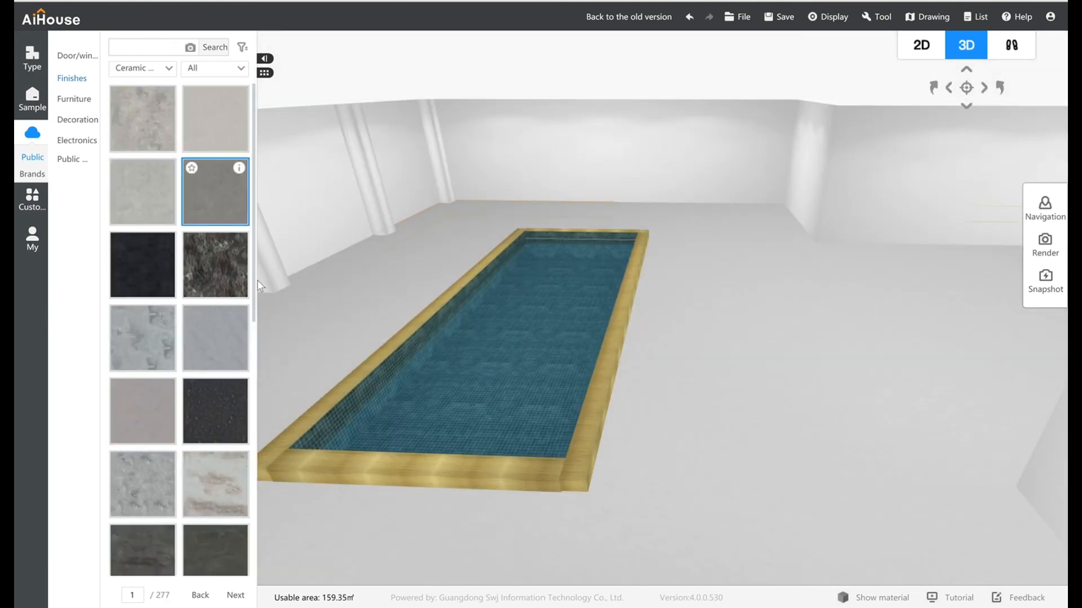
pyautogui.moveTo(628, 506); pyautogui.dragTo(708, 513)
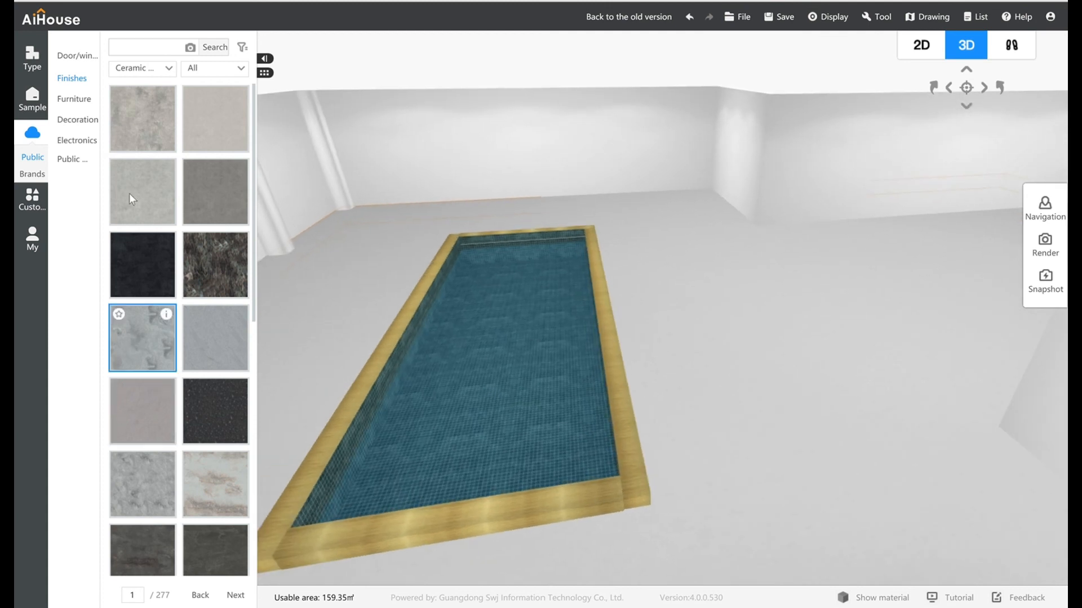
pyautogui.scroll(-8, 186, 169)
pyautogui.scroll(-3, 183, 164)
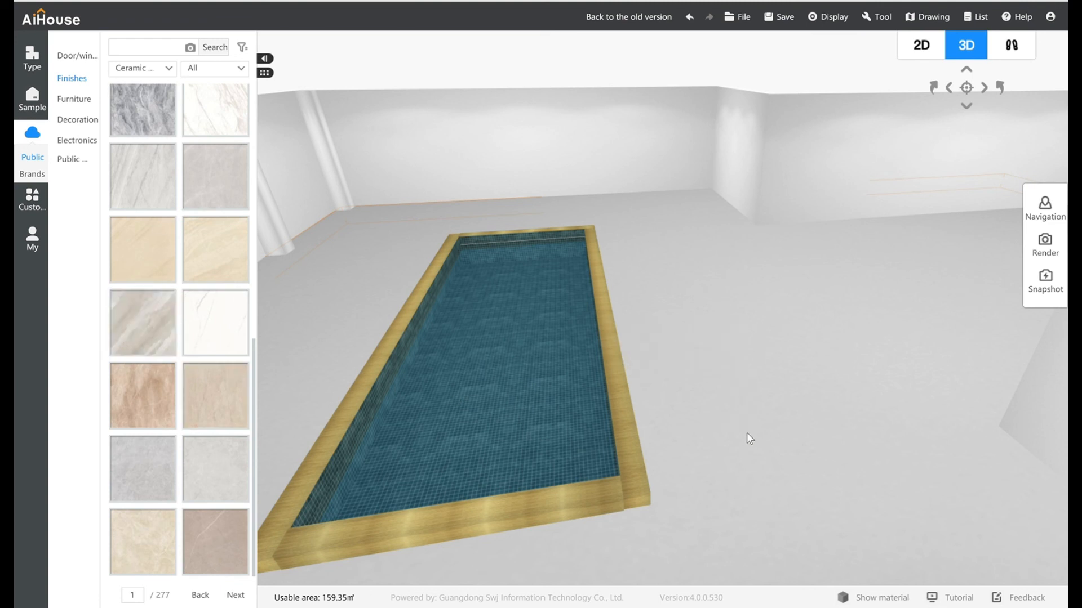
pyautogui.scroll(-5, 745, 438)
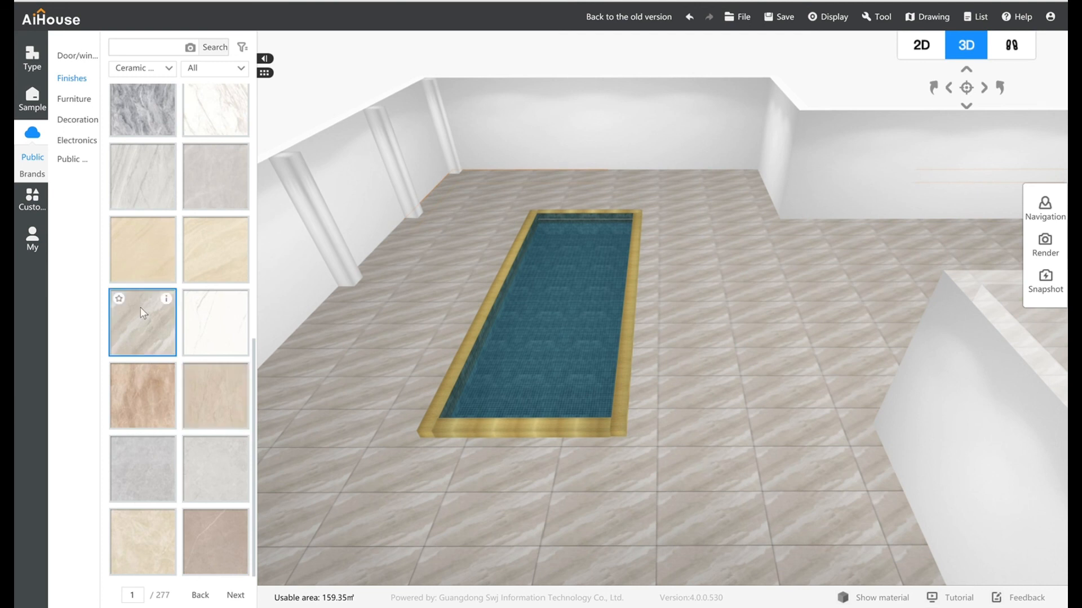
pyautogui.moveTo(215, 440); pyautogui.dragTo(780, 481)
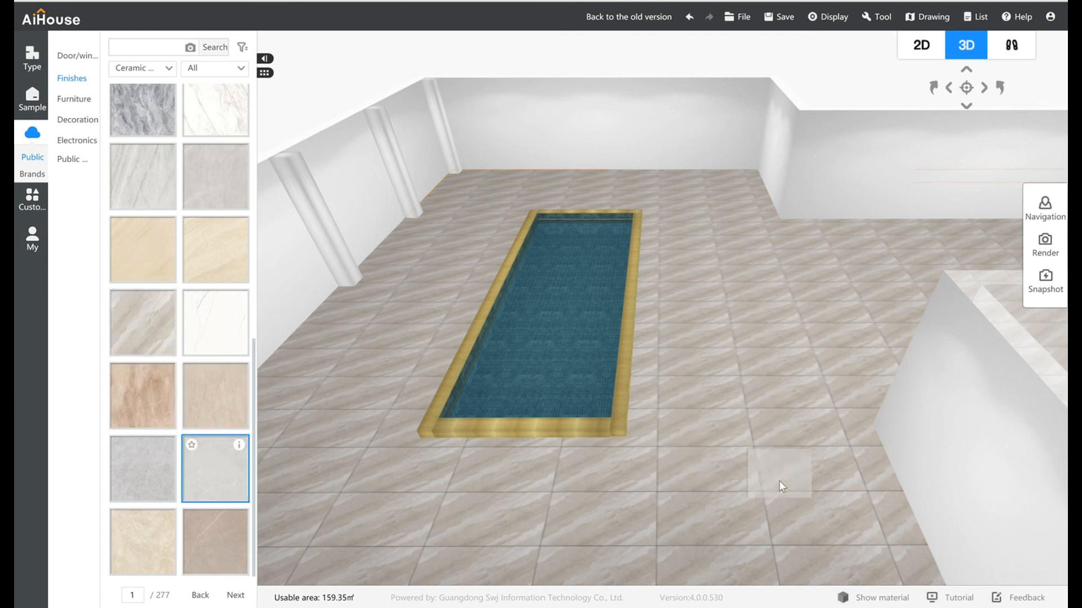
pyautogui.moveTo(638, 508)
pyautogui.mouseDown()
pyautogui.moveTo(808, 511)
pyautogui.moveTo(815, 424)
pyautogui.moveTo(735, 427)
pyautogui.moveTo(655, 520)
pyautogui.mouseUp()
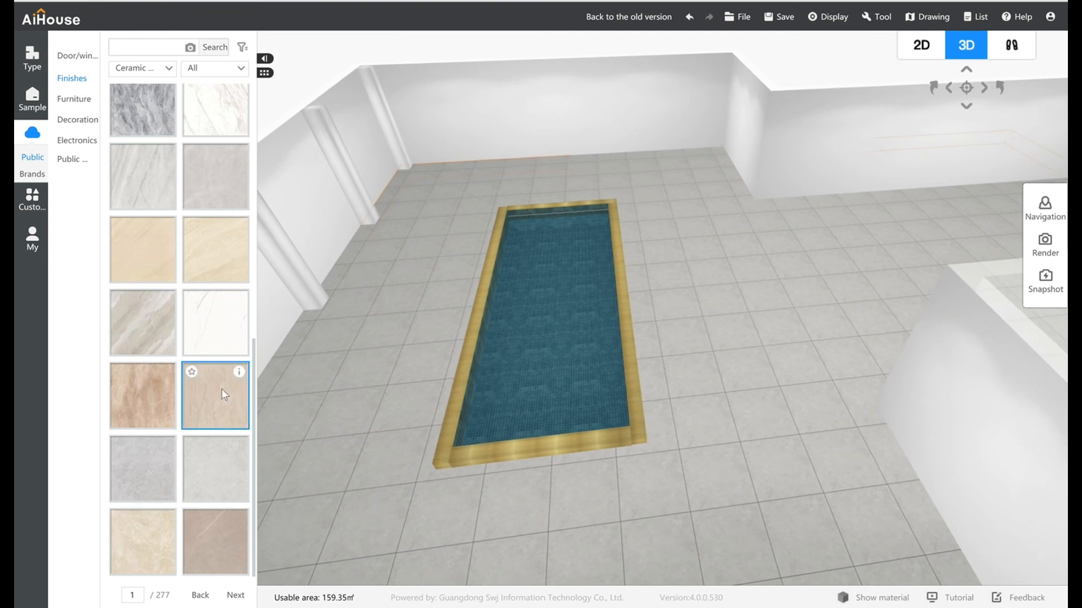
# Place a round eight-seat dining set from the dining combinations in the restaurant's side wing on the 2D plan
pyautogui.scroll(8, 220, 389)
pyautogui.scroll(-8, 220, 388)
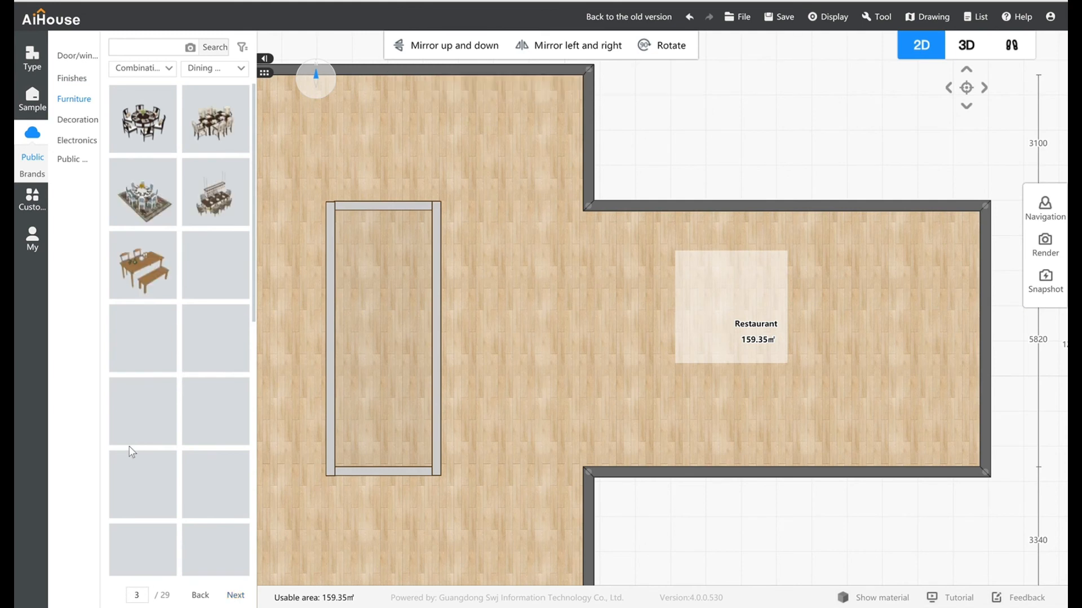
pyautogui.click(143, 411)
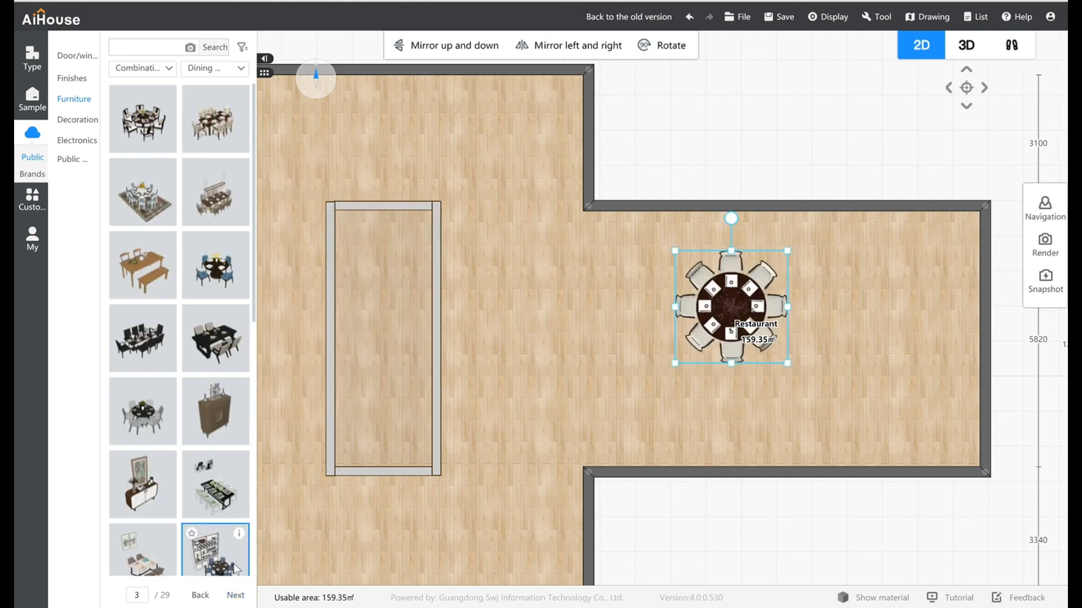
# Examine the dining combinations on pages 4 to 6 of the furniture library for further table sets
pyautogui.click(235, 596)
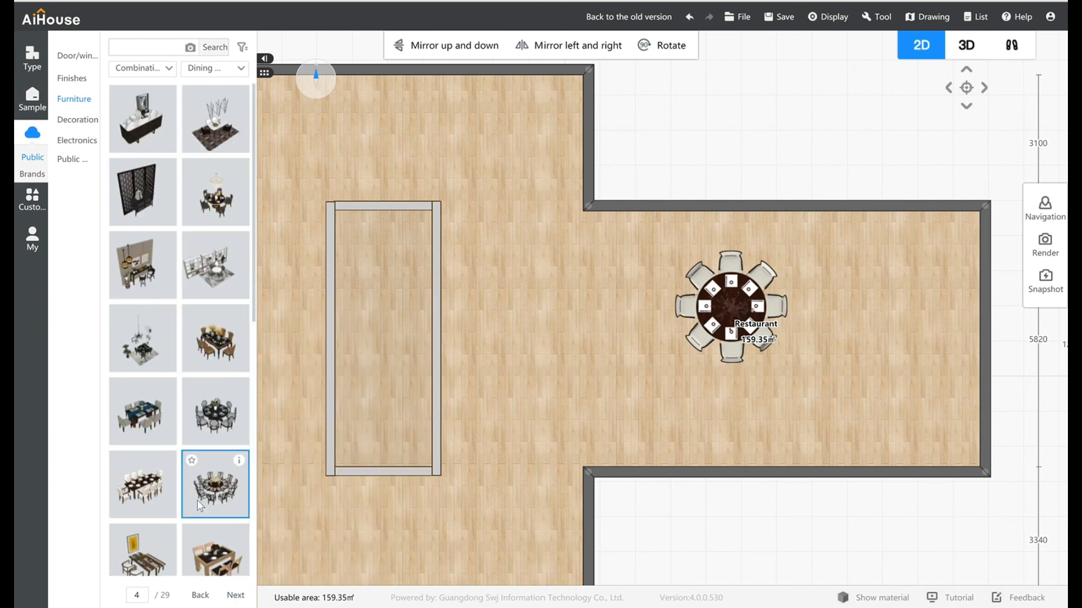
pyautogui.scroll(-5, 198, 504)
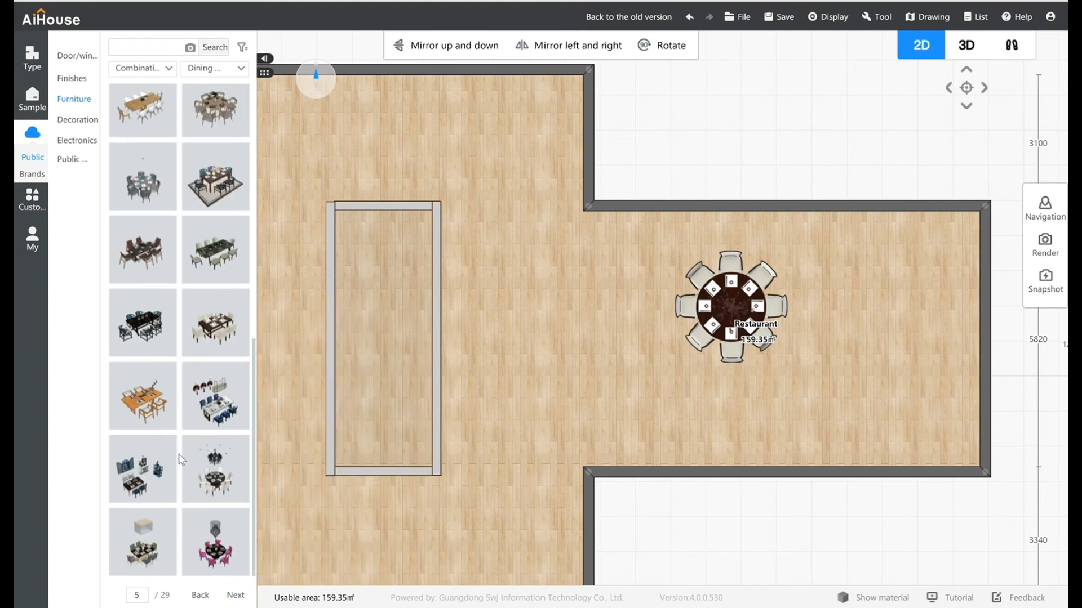
pyautogui.moveTo(244, 326)
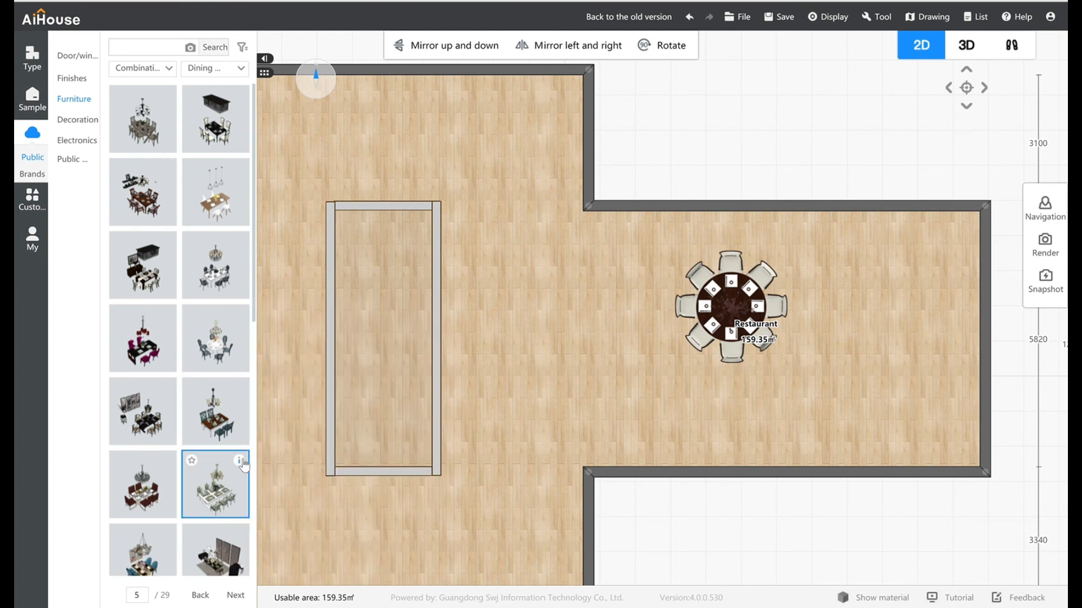
pyautogui.scroll(-6, 197, 505)
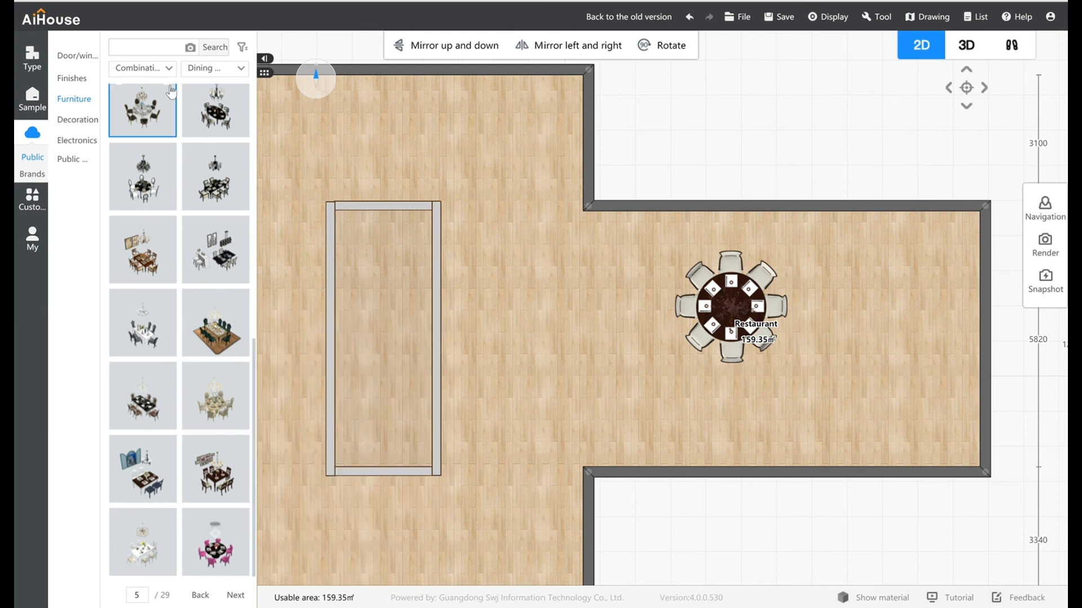
pyautogui.click(240, 595)
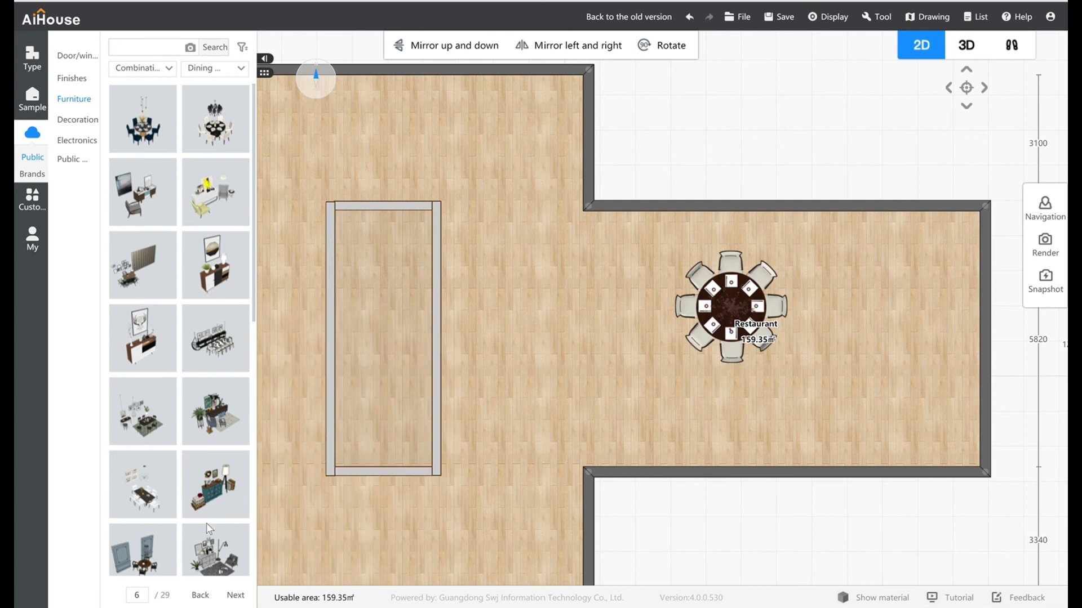
pyautogui.scroll(-8, 208, 528)
pyautogui.click(220, 551)
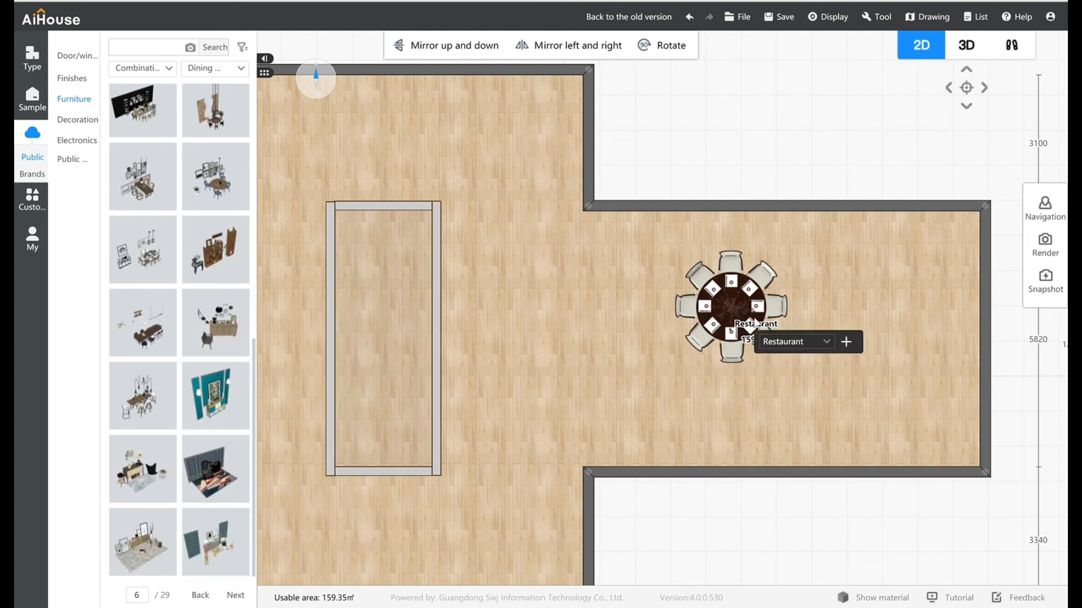
# Duplicate the round eight-seat dining set and arrange four of them in two staggered rows across the side wing
pyautogui.moveTo(838, 304); pyautogui.dragTo(887, 403)
pyautogui.hotkey('ctrl', 'v')
pyautogui.moveTo(1024, 422); pyautogui.dragTo(895, 295)
pyautogui.hotkey('ctrl', 'v')
pyautogui.moveTo(975, 295); pyautogui.dragTo(633, 413)
pyautogui.moveTo(730, 295); pyautogui.dragTo(636, 268)
pyautogui.moveTo(648, 394); pyautogui.dragTo(743, 376)
pyautogui.moveTo(876, 303); pyautogui.dragTo(833, 302)
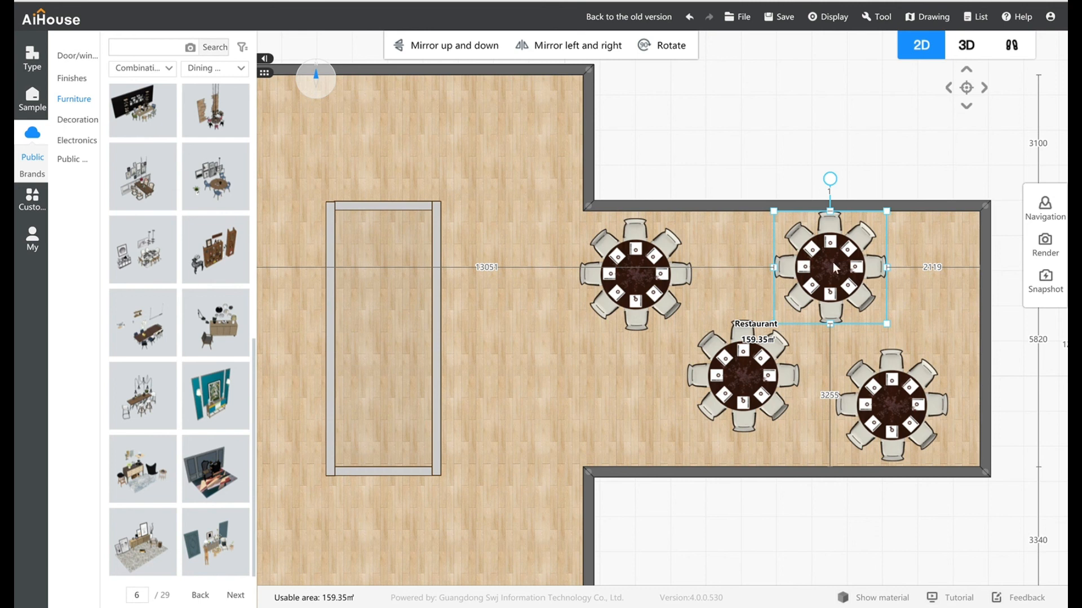
pyautogui.moveTo(886, 371); pyautogui.dragTo(902, 361)
# Try a single round dining set near the side wing's entrance, view it in 3D and remove it
pyautogui.click(966, 50)
pyautogui.click(921, 45)
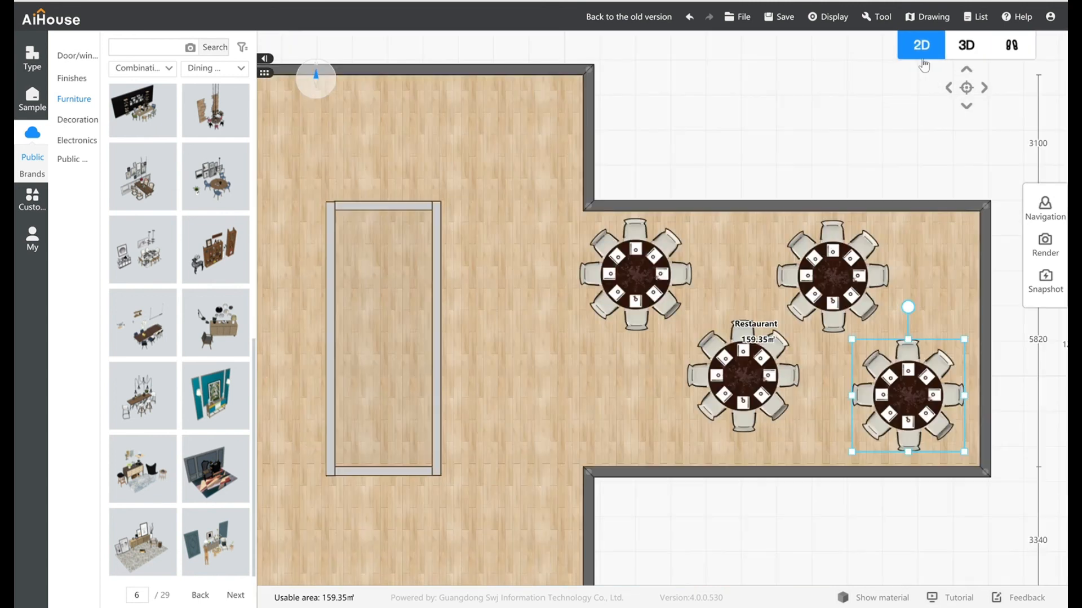
pyautogui.click(753, 385)
pyautogui.moveTo(754, 385); pyautogui.dragTo(643, 280)
pyautogui.click(966, 45)
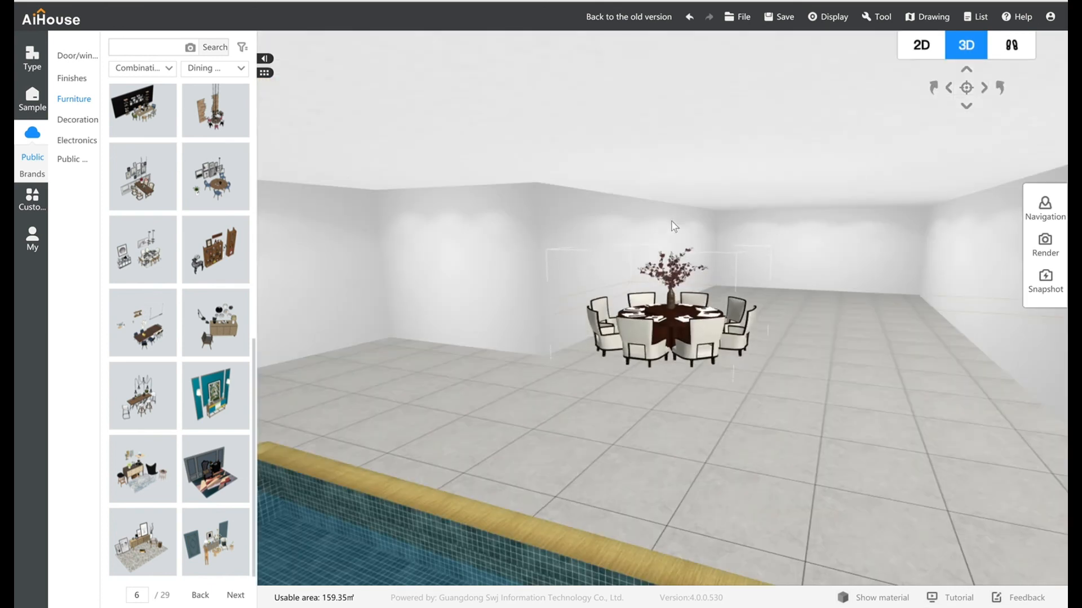
pyautogui.scroll(2, 662, 391)
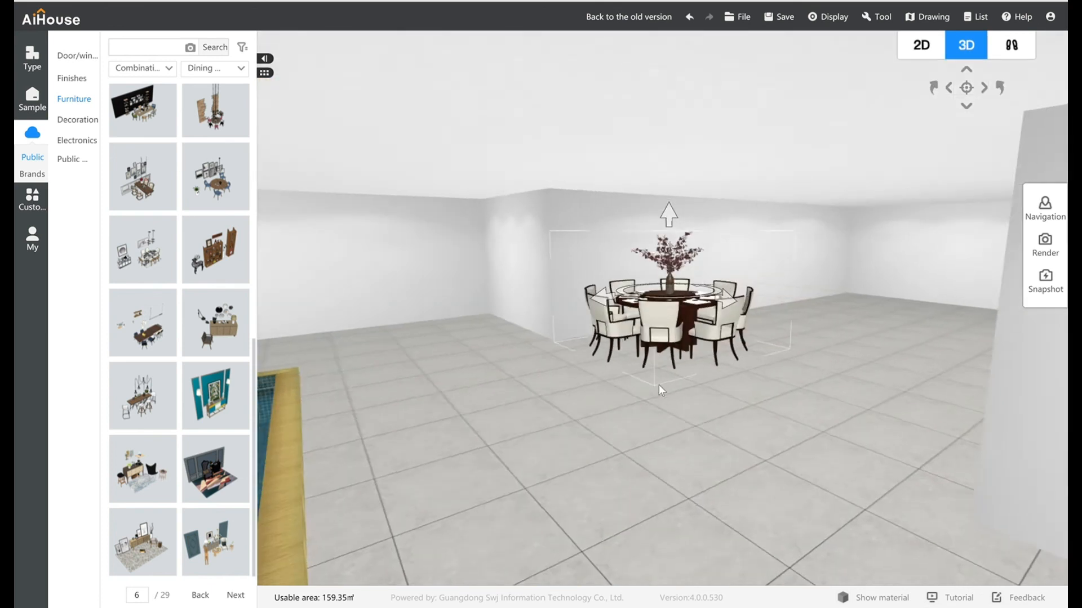
pyautogui.moveTo(662, 390); pyautogui.dragTo(673, 390)
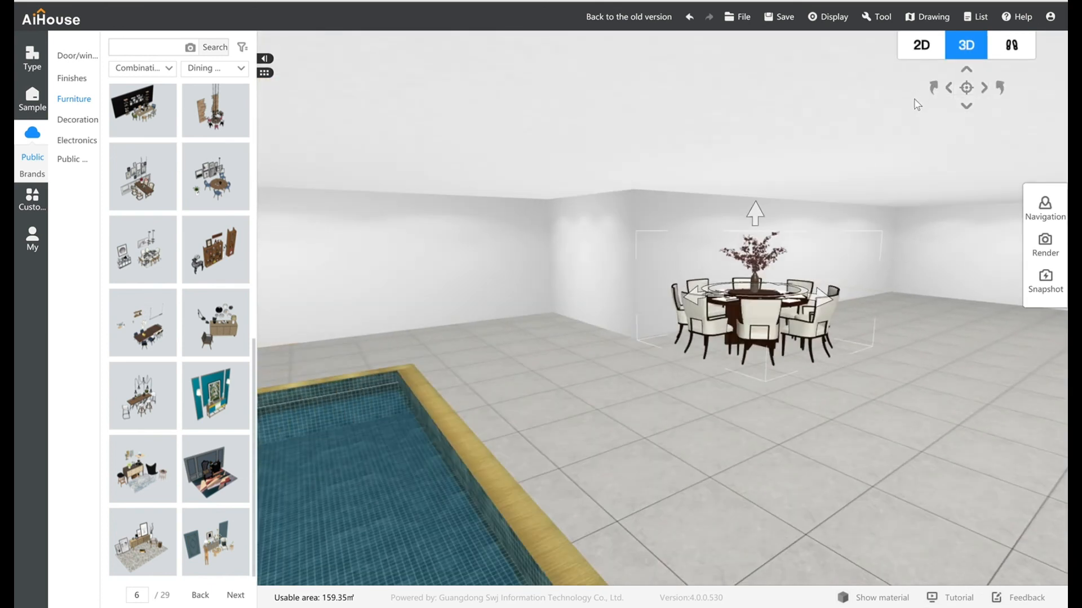
pyautogui.click(922, 46)
pyautogui.press('Delete')
# Place a long dining set with a patterned rug from page 10 of the dining combinations in the side wing
pyautogui.click(236, 596)
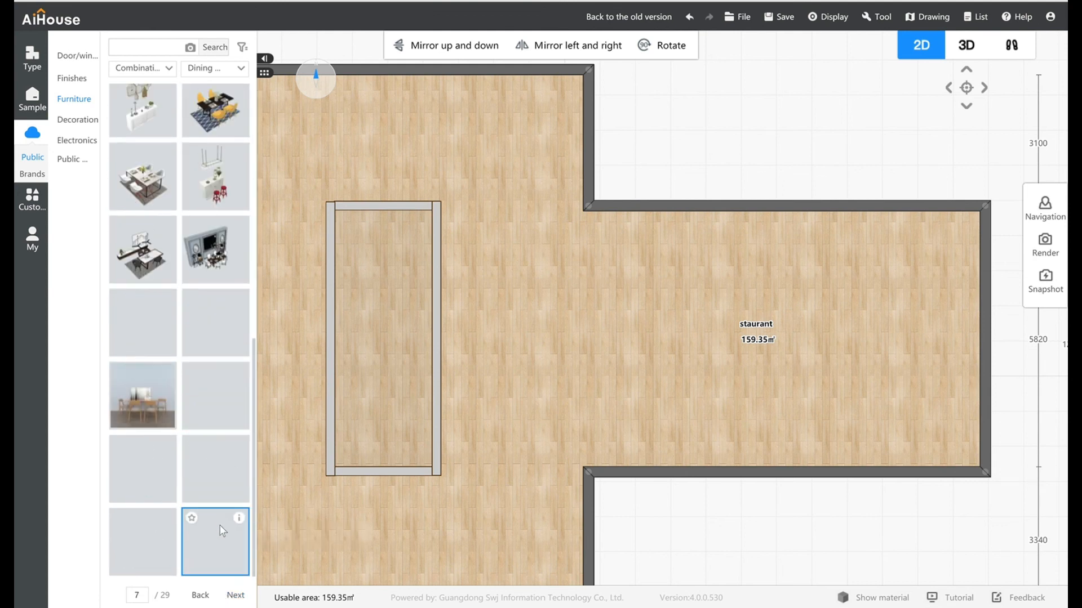
pyautogui.click(236, 597)
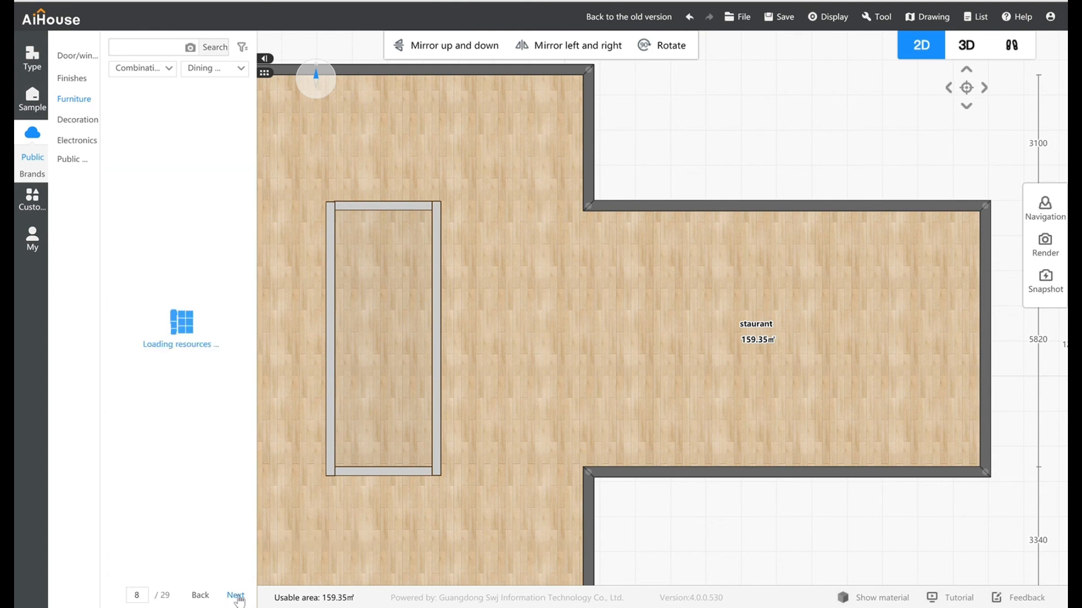
pyautogui.moveTo(172, 228)
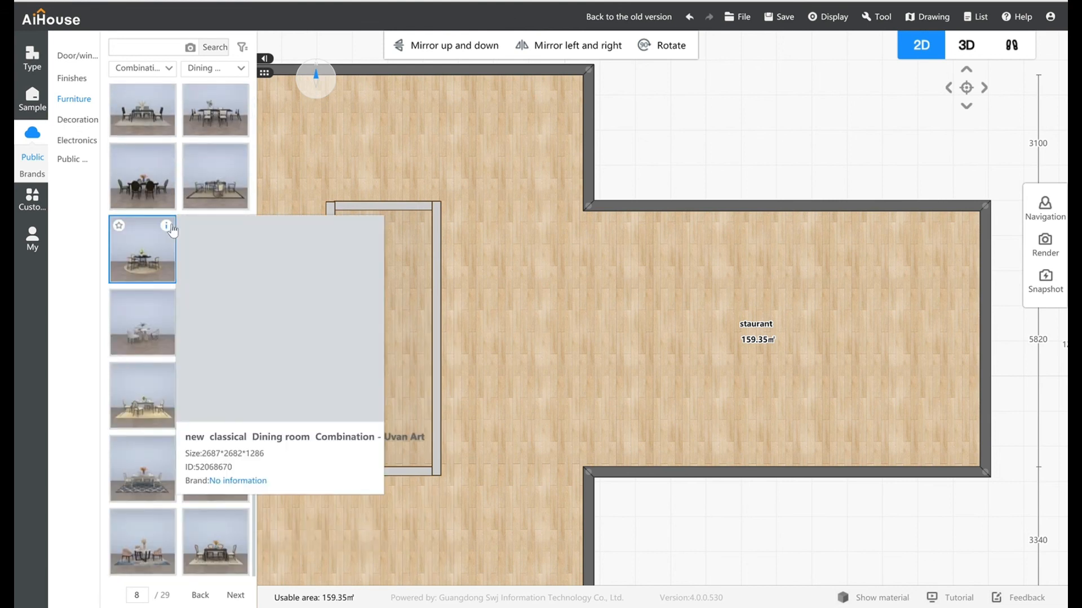
pyautogui.click(237, 596)
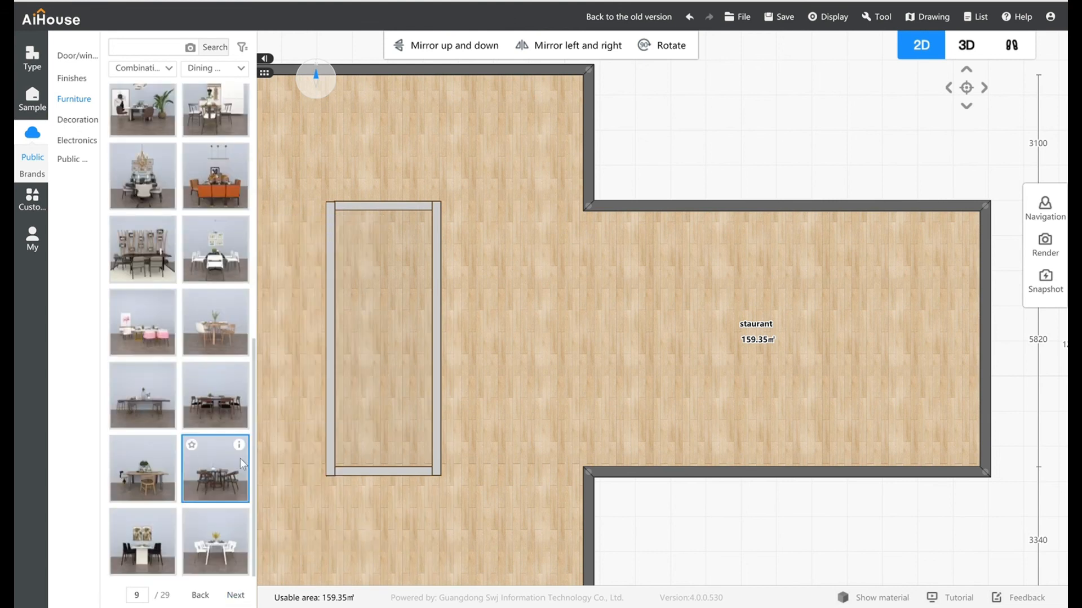
pyautogui.click(236, 596)
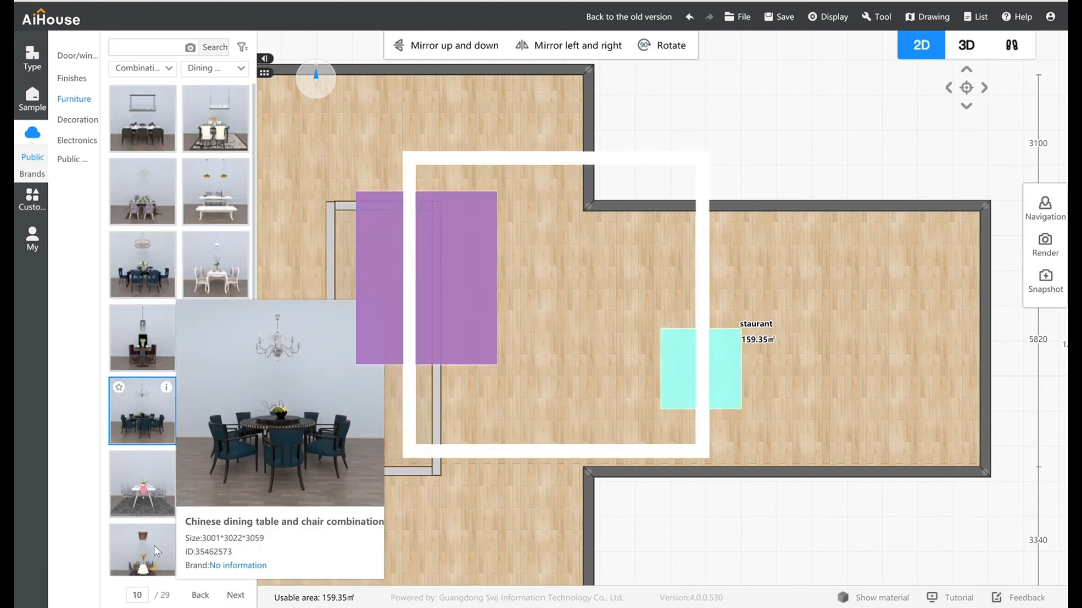
pyautogui.scroll(-9, 154, 551)
pyautogui.click(144, 324)
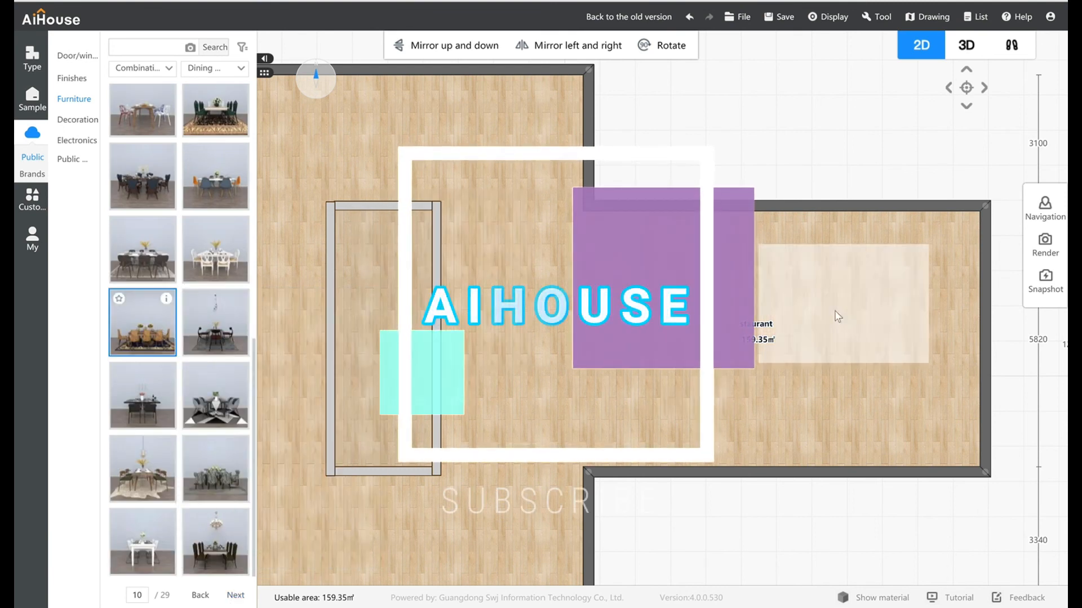
# Inspect the dining set with the patterned rug in 3D and delete it
pyautogui.click(966, 45)
pyautogui.scroll(-5, 766, 277)
pyautogui.click(766, 277)
pyautogui.scroll(4, 777, 265)
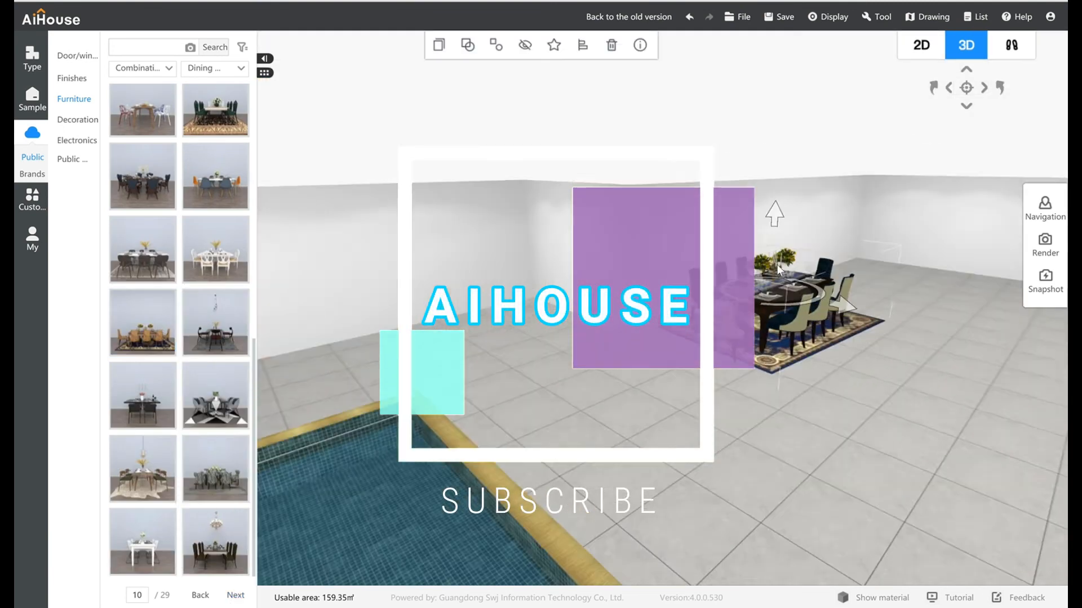
pyautogui.moveTo(777, 265); pyautogui.dragTo(845, 271, button='right')
pyautogui.press('Delete')
# Look through pages 11 and 12 of the dining combinations for a suitable table and chair set
pyautogui.click(235, 595)
pyautogui.scroll(9, 166, 171)
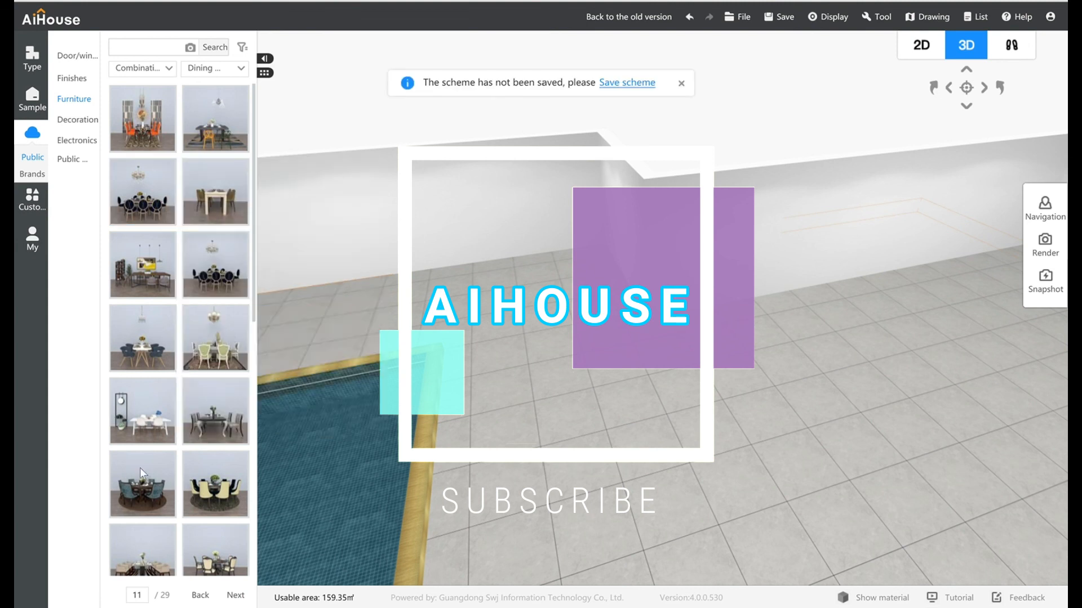
pyautogui.scroll(-5, 146, 451)
pyautogui.click(236, 595)
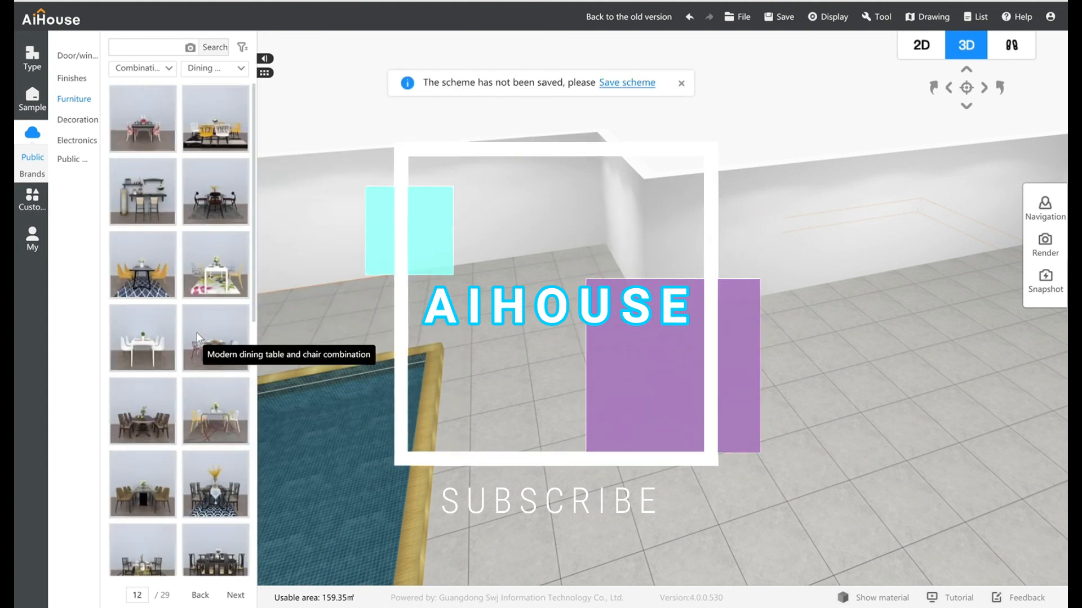